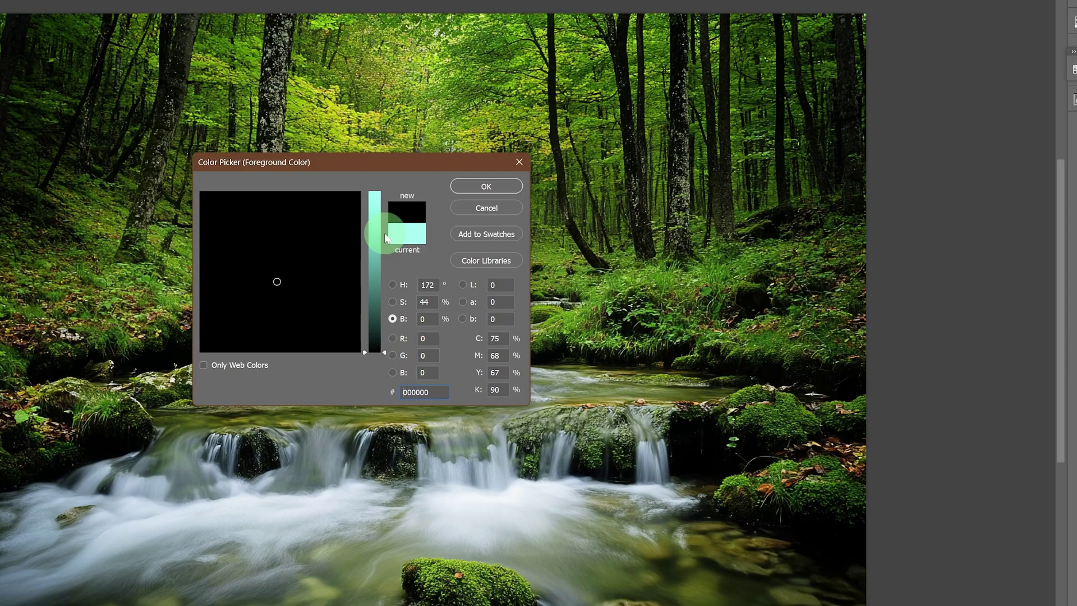
# Step: Sweep the foreground color's brightness between white and black, finishing on a mid gray
pyautogui.moveTo(384, 234); pyautogui.dragTo(377, 180)
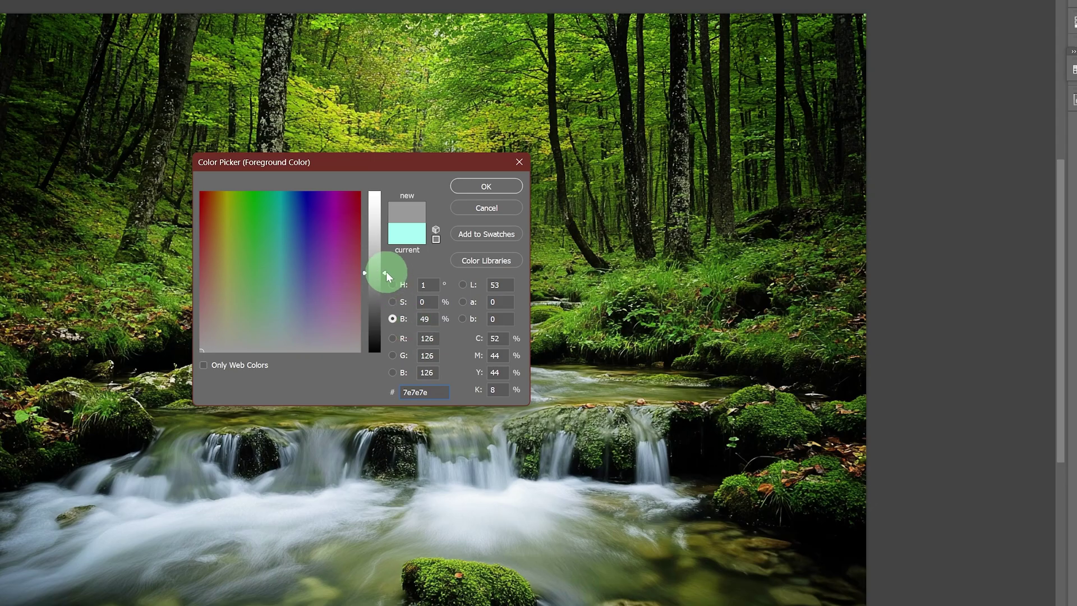
pyautogui.moveTo(386, 271); pyautogui.dragTo(378, 375)
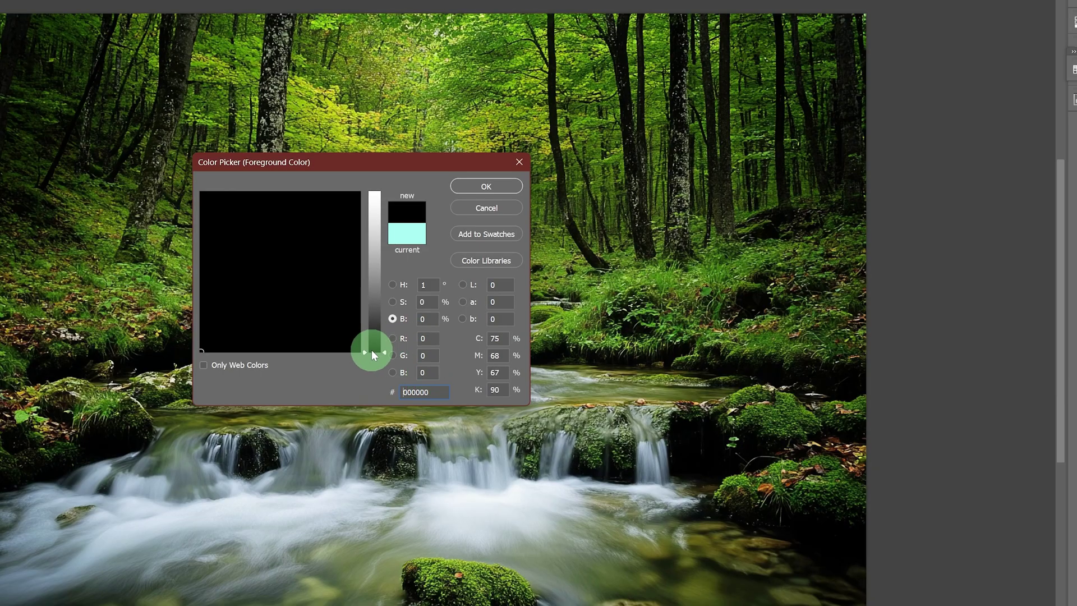
pyautogui.moveTo(366, 351); pyautogui.dragTo(363, 183)
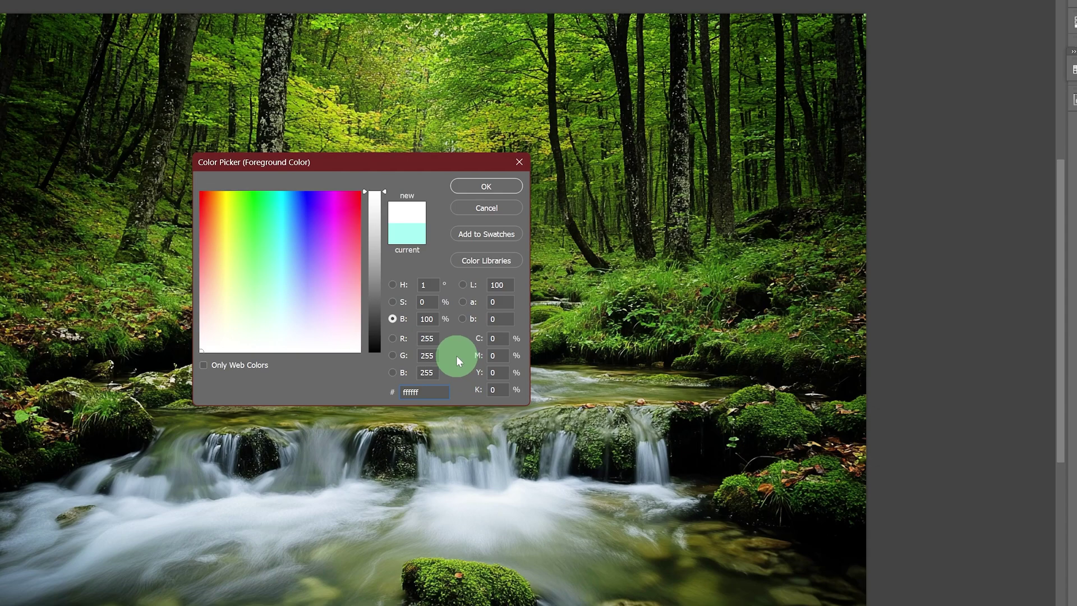
pyautogui.click(365, 194)
pyautogui.moveTo(366, 196); pyautogui.dragTo(368, 270)
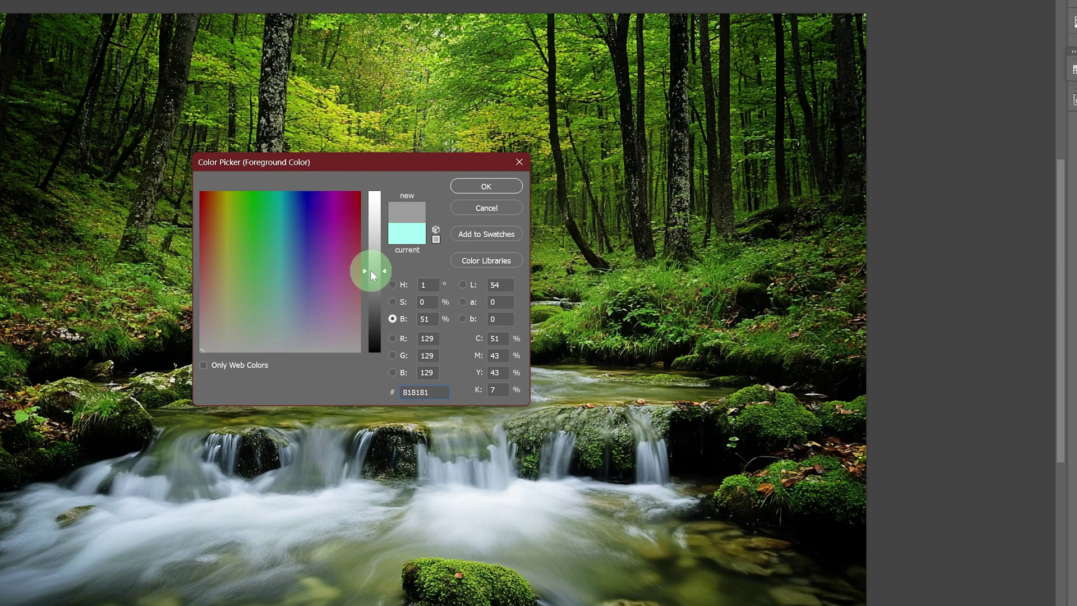
pyautogui.moveTo(372, 270); pyautogui.dragTo(378, 286)
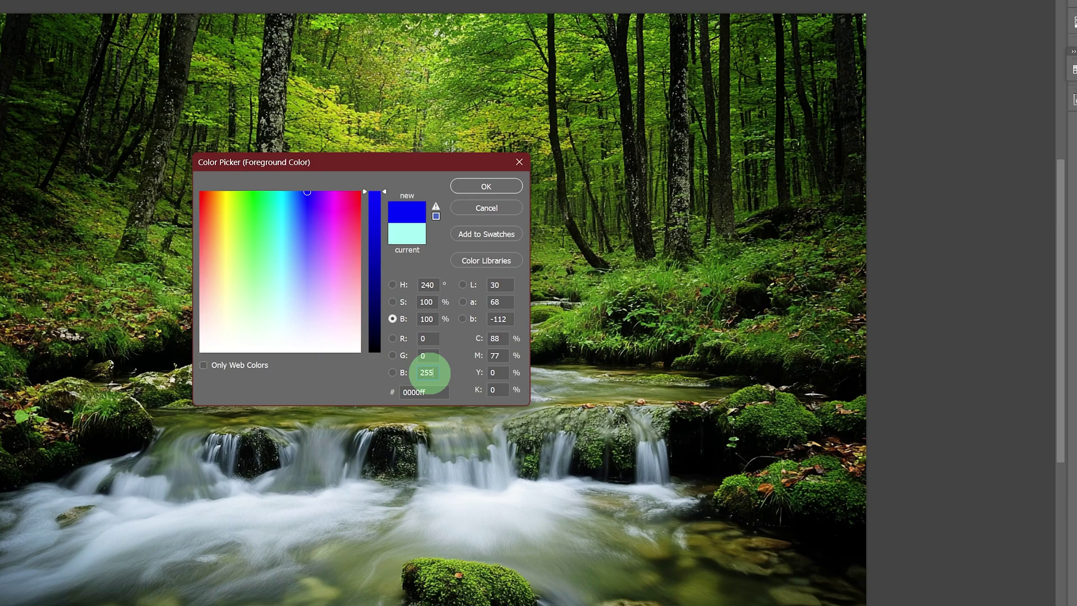
# Step: Set the foreground color's blue value to 0 and raise the brightness from black to full white
pyautogui.doubleClick(428, 373)
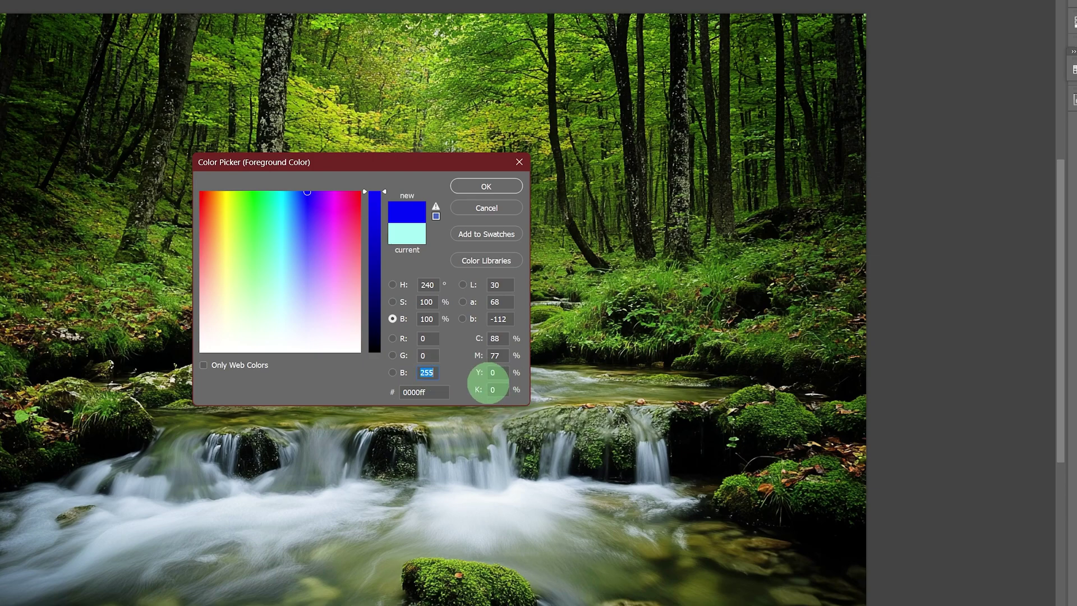
pyautogui.write('0')
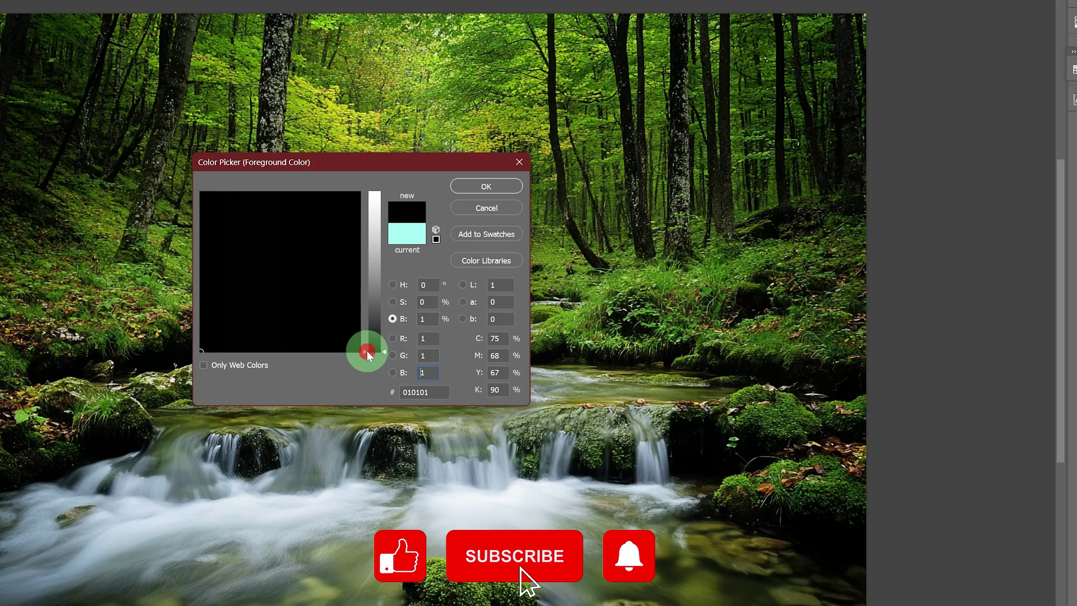
pyautogui.moveTo(367, 352); pyautogui.dragTo(358, 192)
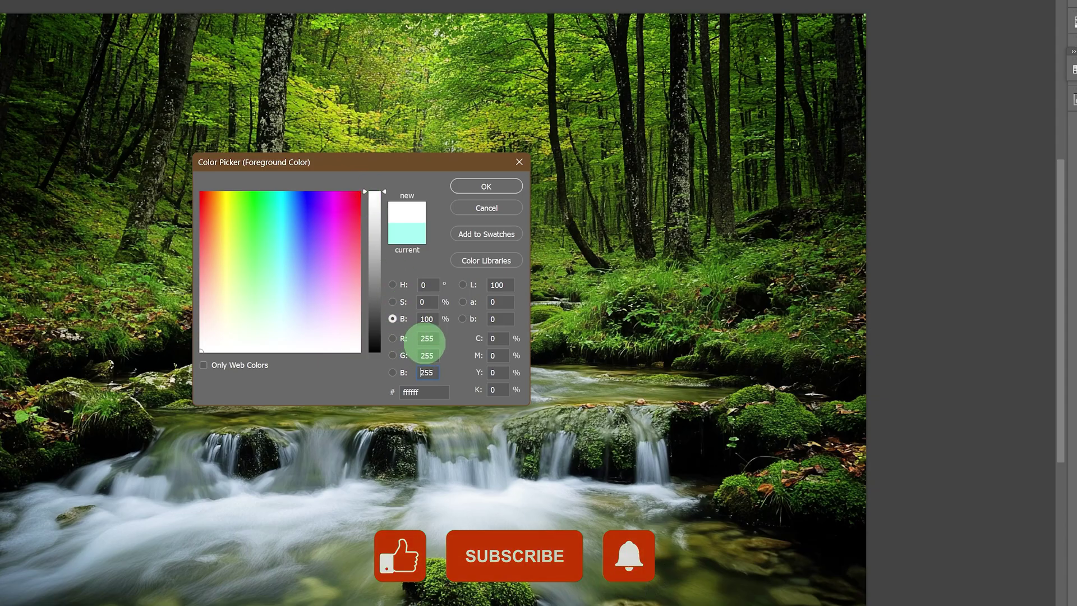
# Step: Mix pure red by setting green and blue to 0, and change the RGB values to 0, 0, 255 for pure blue
pyautogui.click(428, 355)
pyautogui.write('0')
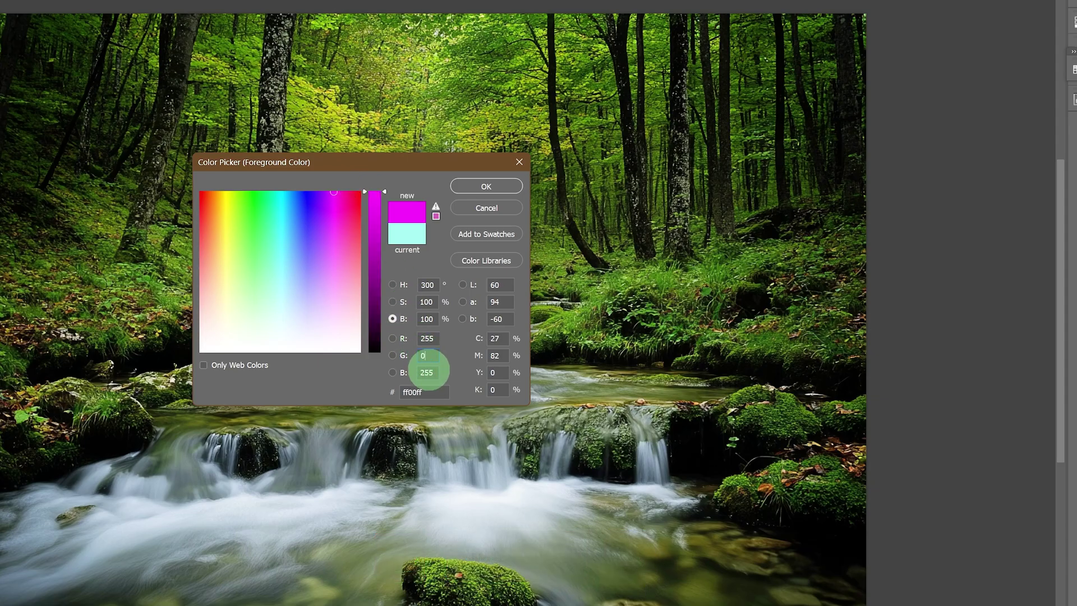
pyautogui.click(428, 372)
pyautogui.write('02')
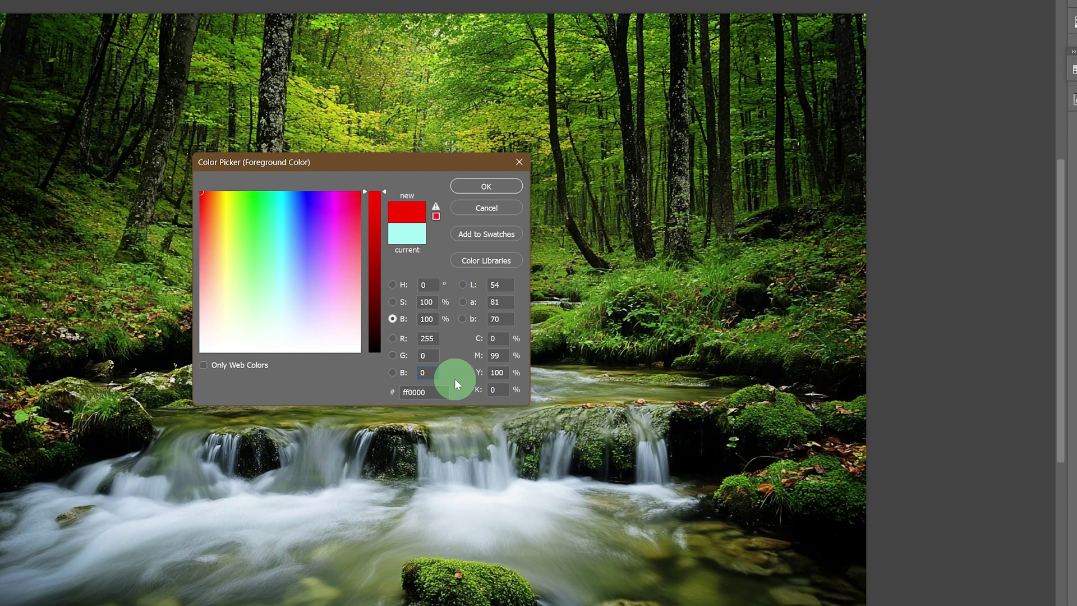
pyautogui.click(427, 339)
pyautogui.write('0255')
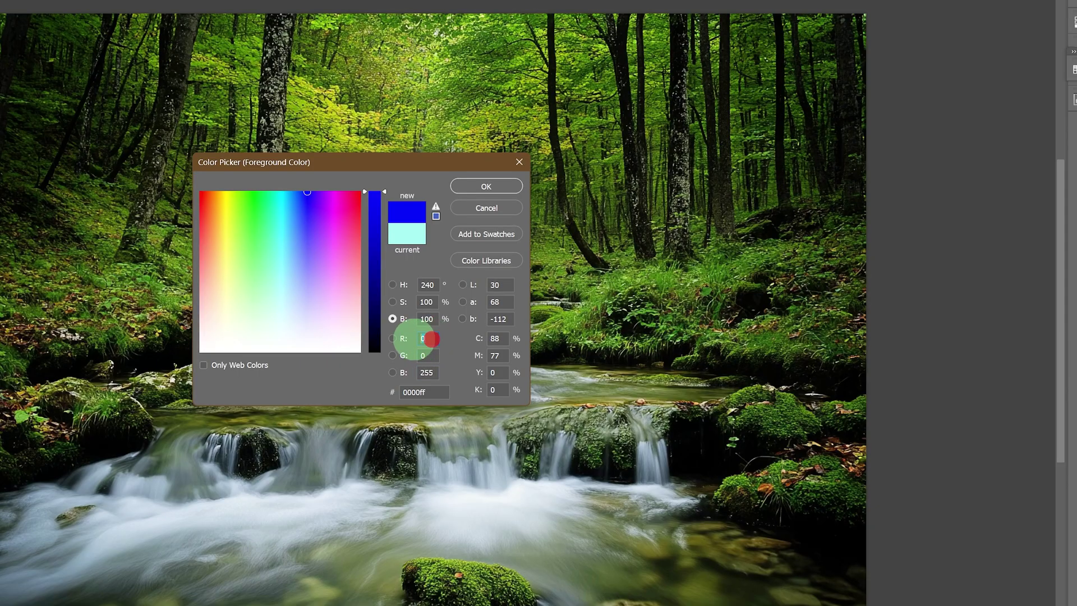
# Step: Base the color field on the red channel with red at 255, and sample colors in it down to the green 76d73c
pyautogui.click(413, 338)
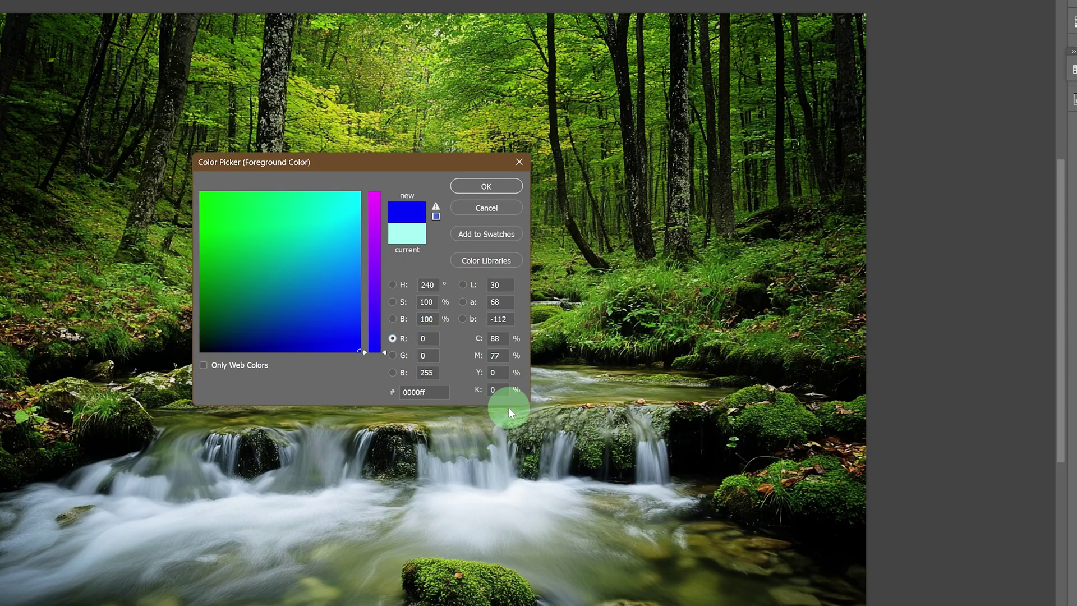
pyautogui.doubleClick(424, 339)
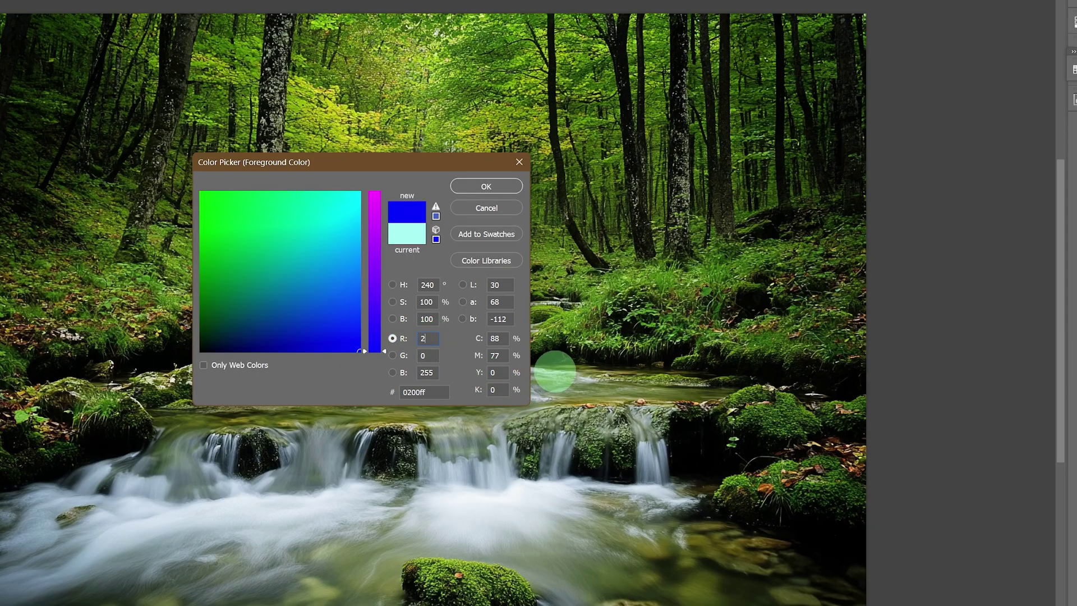
pyautogui.write('255')
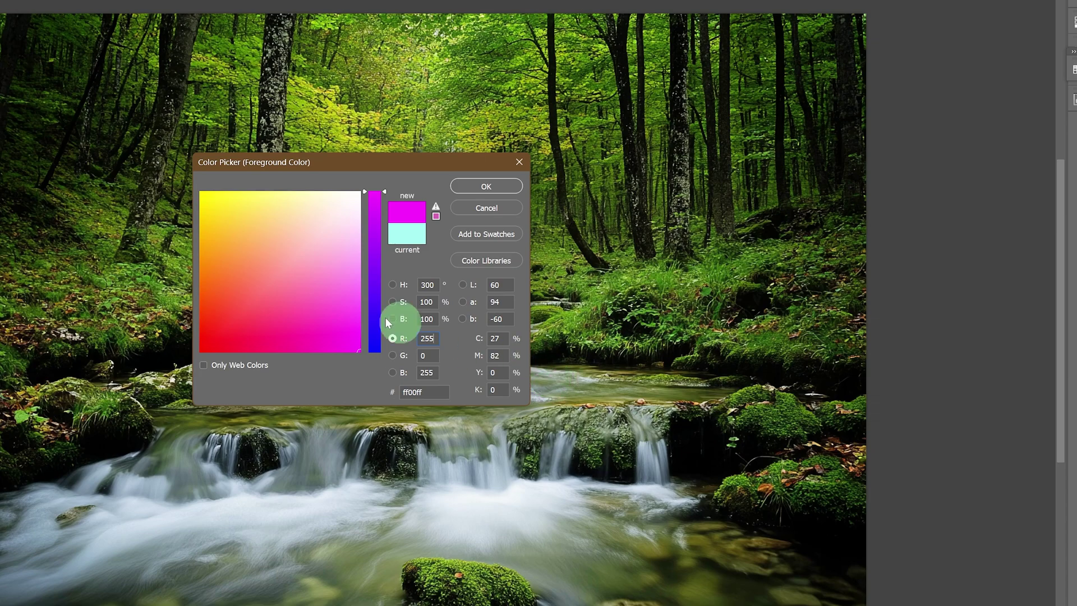
pyautogui.moveTo(285, 292)
pyautogui.mouseDown()
pyautogui.moveTo(340, 316)
pyautogui.moveTo(340, 265)
pyautogui.moveTo(368, 250)
pyautogui.moveTo(372, 279)
pyautogui.mouseUp()
pyautogui.moveTo(288, 257); pyautogui.dragTo(237, 217)
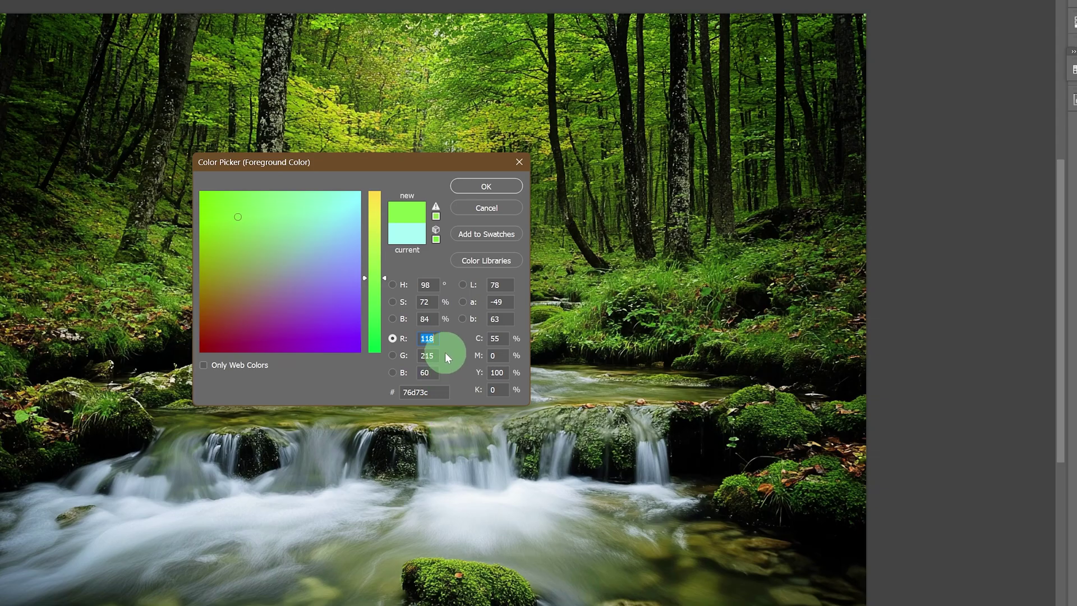
# Step: Set the foreground color's red, green and blue values to 0 for pure black
pyautogui.write('0')
pyautogui.click(428, 356)
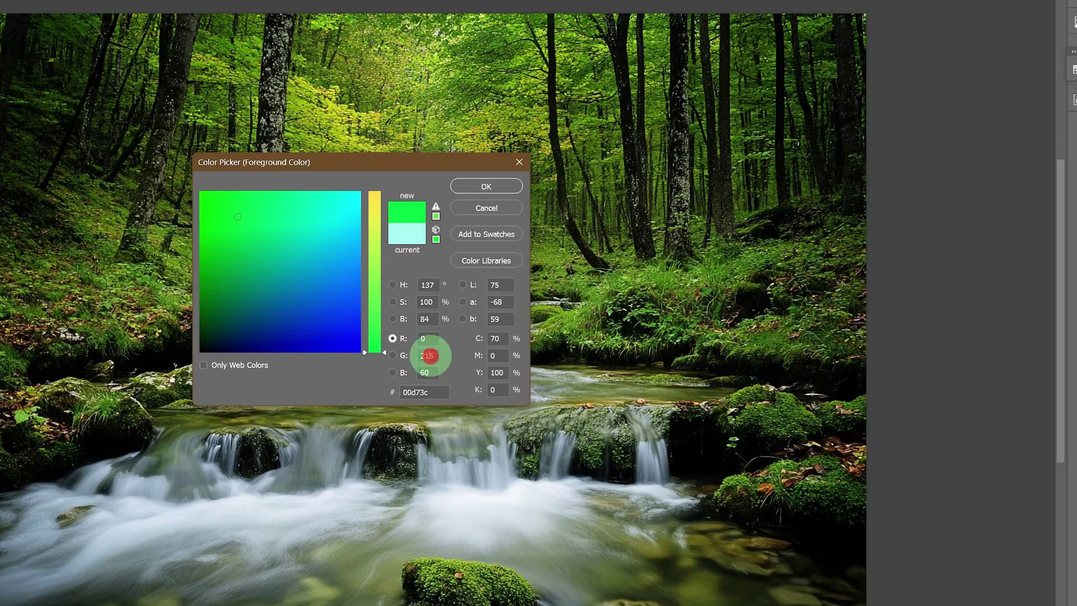
pyautogui.write('0')
pyautogui.click(427, 373)
pyautogui.write('0')
pyautogui.click(430, 339)
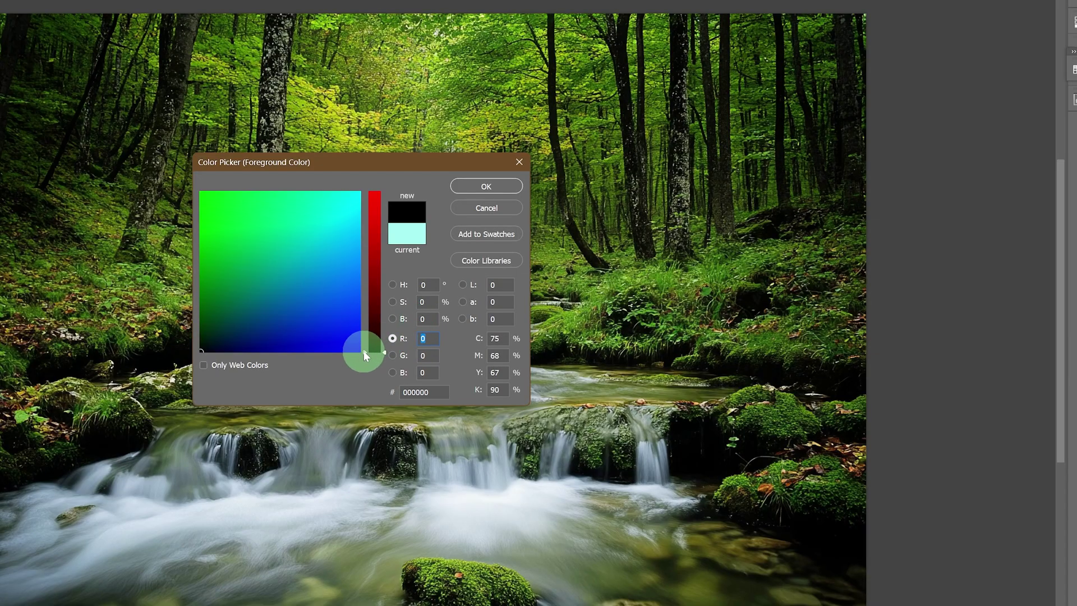
# Step: Raise the red channel to 255 with its slider and move the color selection from white back to black
pyautogui.moveTo(364, 351); pyautogui.dragTo(369, 185)
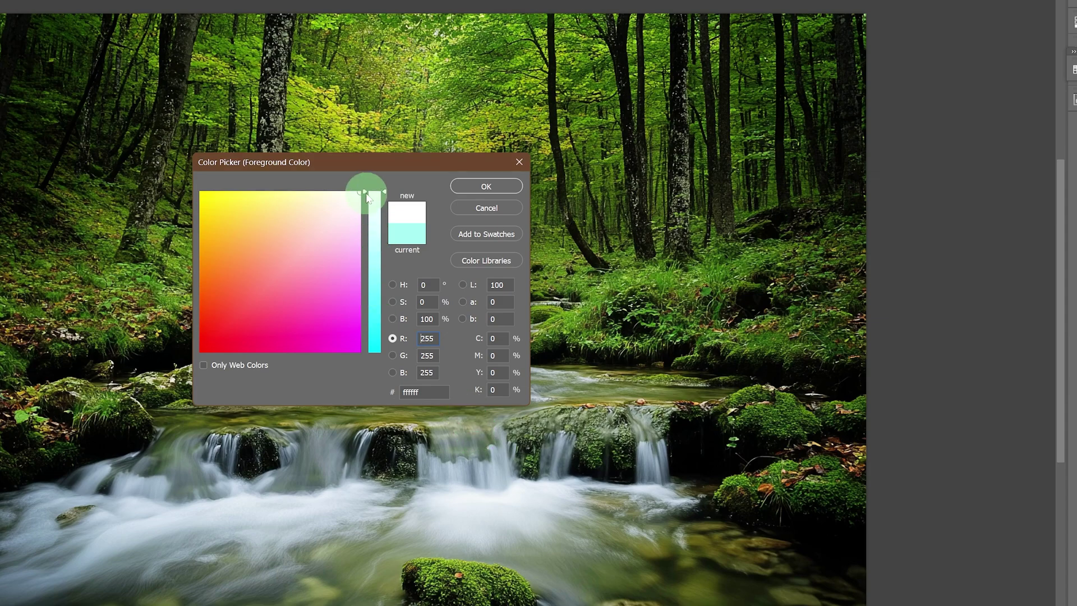
pyautogui.moveTo(362, 199); pyautogui.dragTo(338, 359)
pyautogui.moveTo(271, 337); pyautogui.dragTo(137, 365)
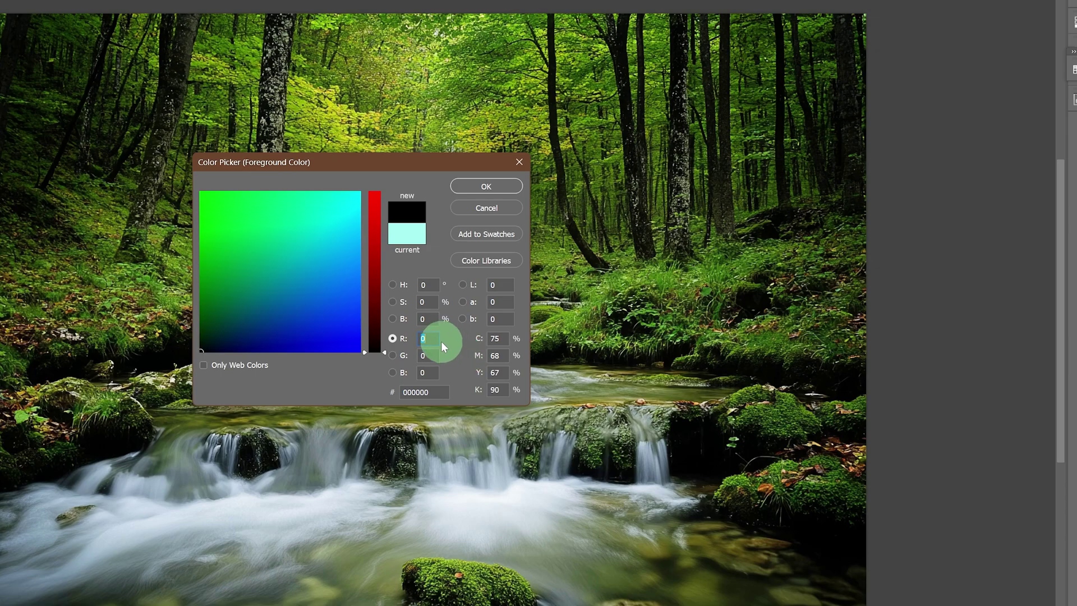
# Step: Set the foreground color's red, green and blue values to 20 for a very dark gray
pyautogui.write('20')
pyautogui.click(423, 356)
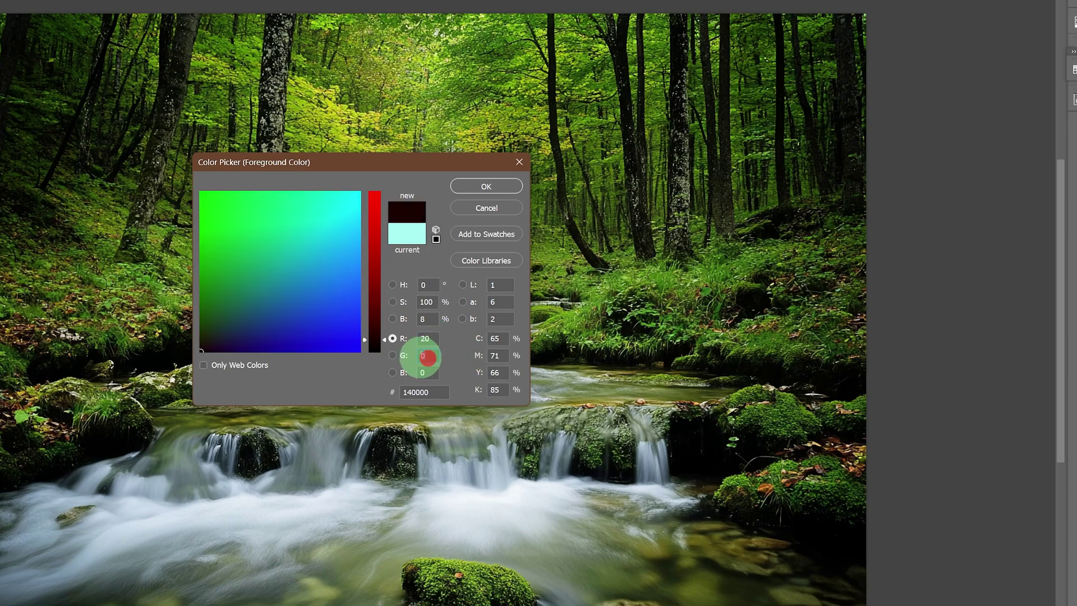
pyautogui.write('20')
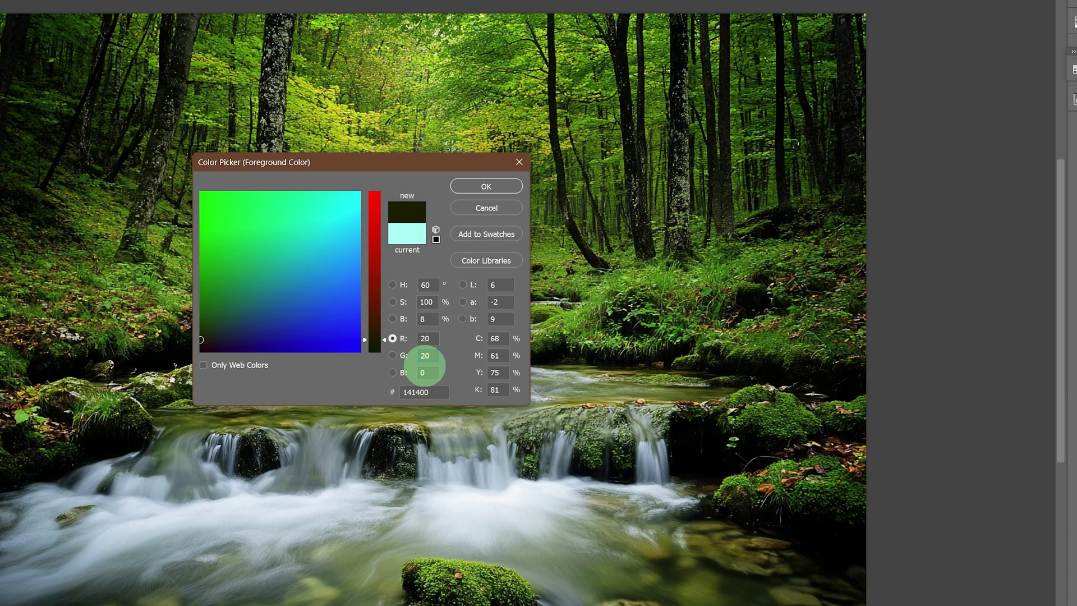
pyautogui.click(419, 373)
pyautogui.write('20')
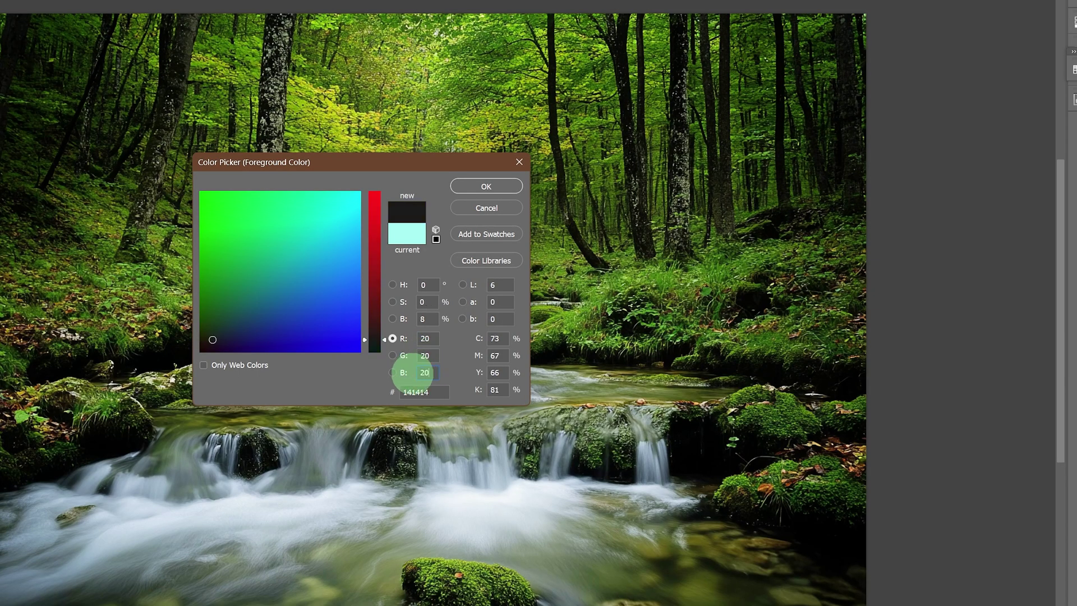
# Step: Set the red, green and blue values to 200 and apply this light gray as the foreground color
pyautogui.click(429, 339)
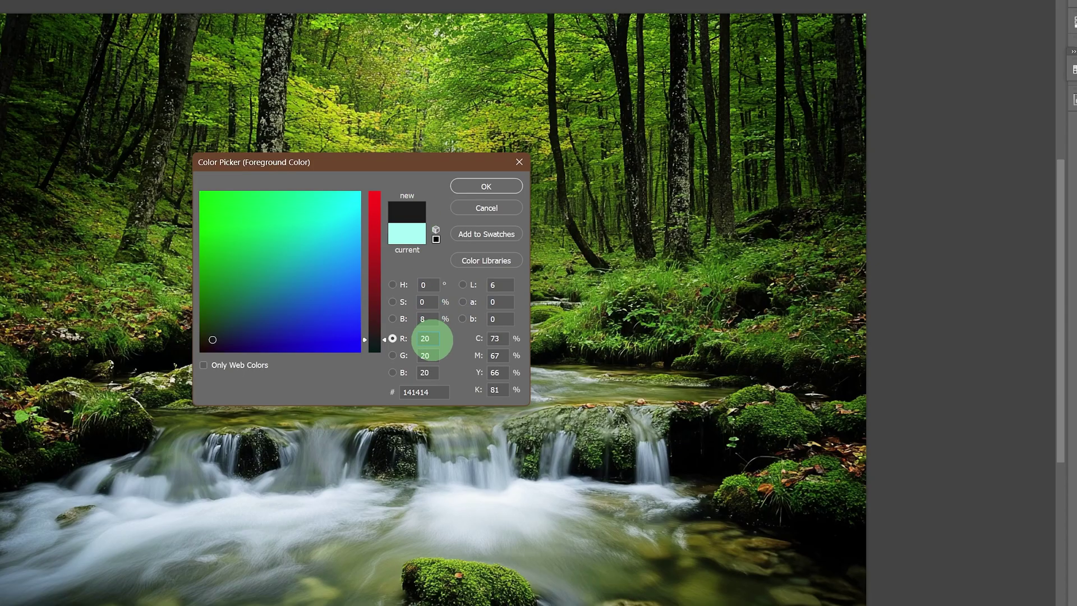
pyautogui.write('0')
pyautogui.click(432, 358)
pyautogui.write('0')
pyautogui.click(434, 373)
pyautogui.write('0')
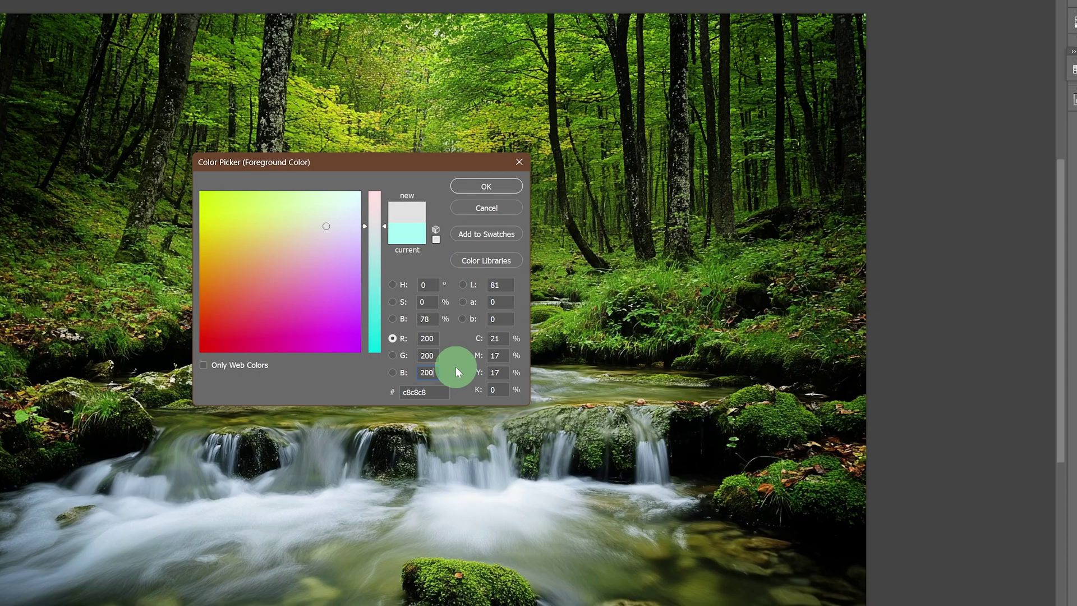
pyautogui.click(491, 186)
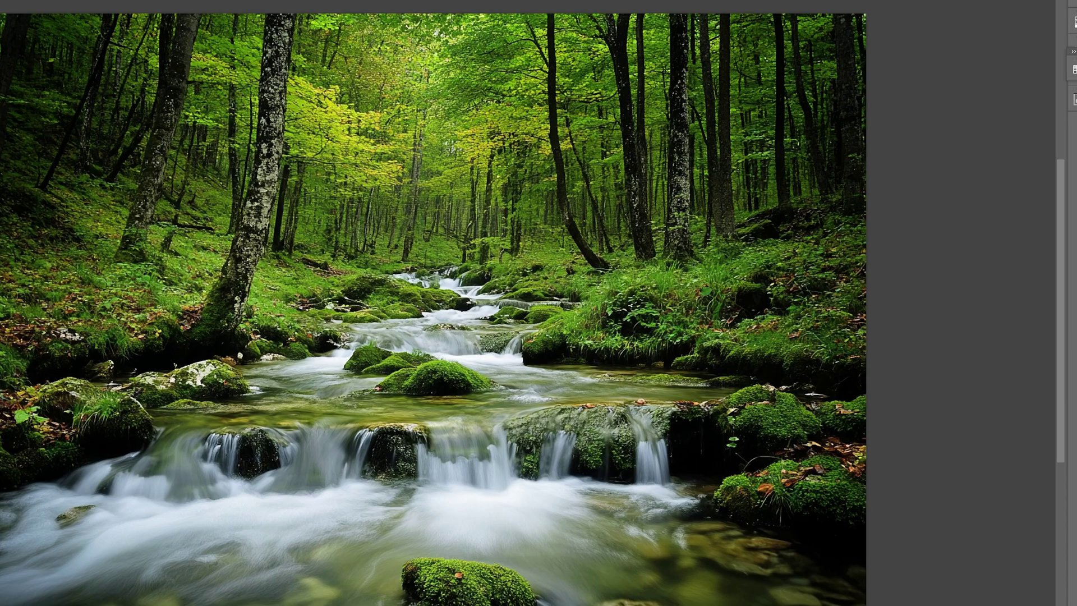
# Step: Reposition the floating Info panel over the forest stream photo and check which panels are enabled
pyautogui.moveTo(1, 208); pyautogui.dragTo(515, 320)
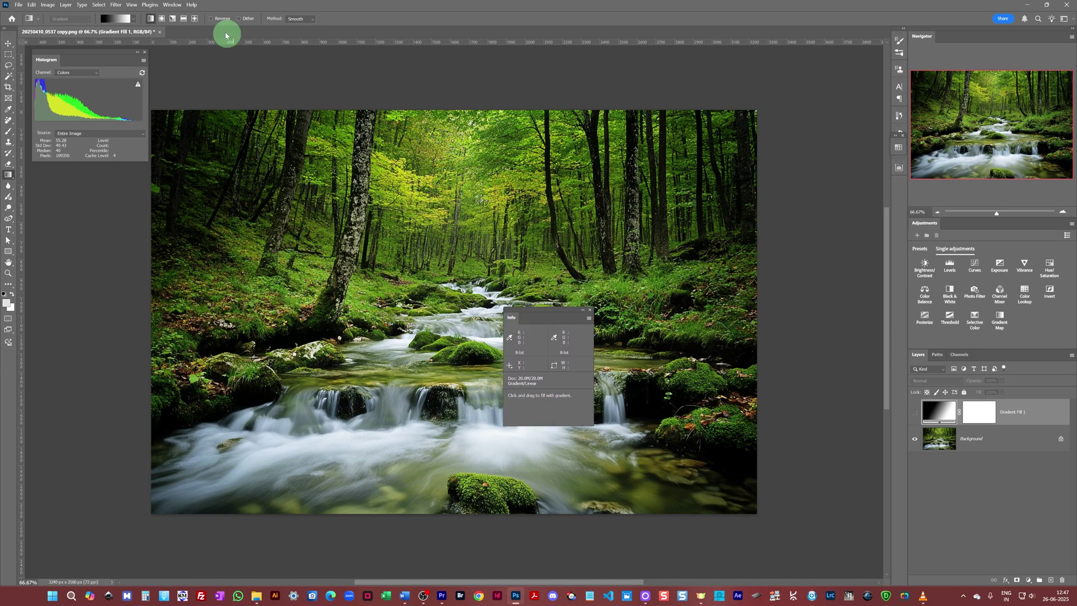
pyautogui.click(172, 5)
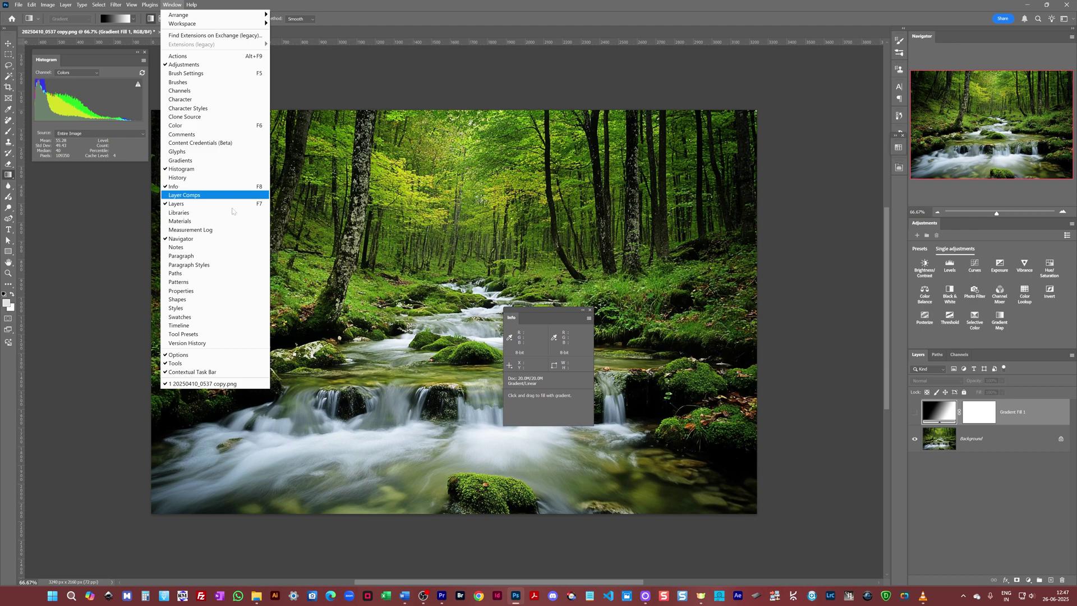
pyautogui.click(528, 320)
pyautogui.moveTo(528, 320); pyautogui.dragTo(456, 290)
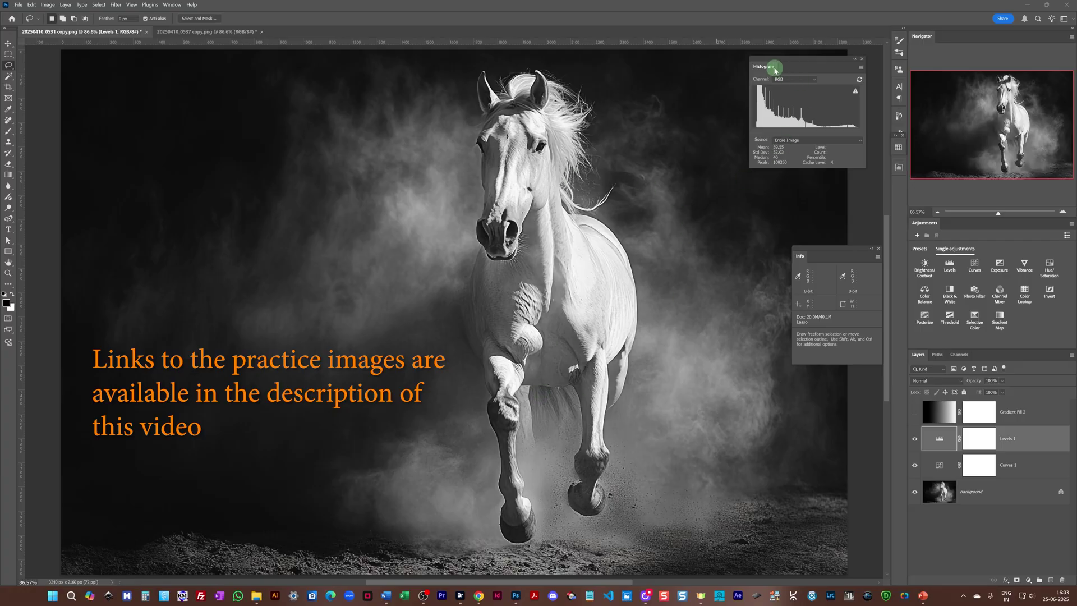
# Step: Delete the Gradient Fill 2, Levels 1 and Curves 1 layers and refresh the histogram, placed beside the horse's head
pyautogui.moveTo(784, 69); pyautogui.dragTo(244, 143)
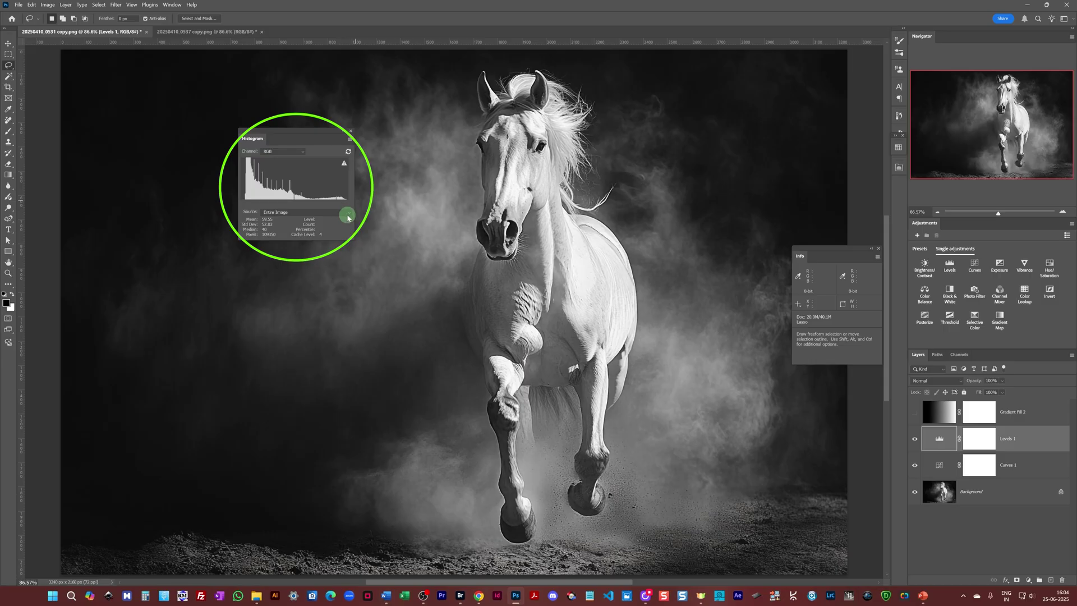
pyautogui.click(1033, 422)
pyautogui.keyDown('shift'); pyautogui.click(1031, 466); pyautogui.keyUp('shift')
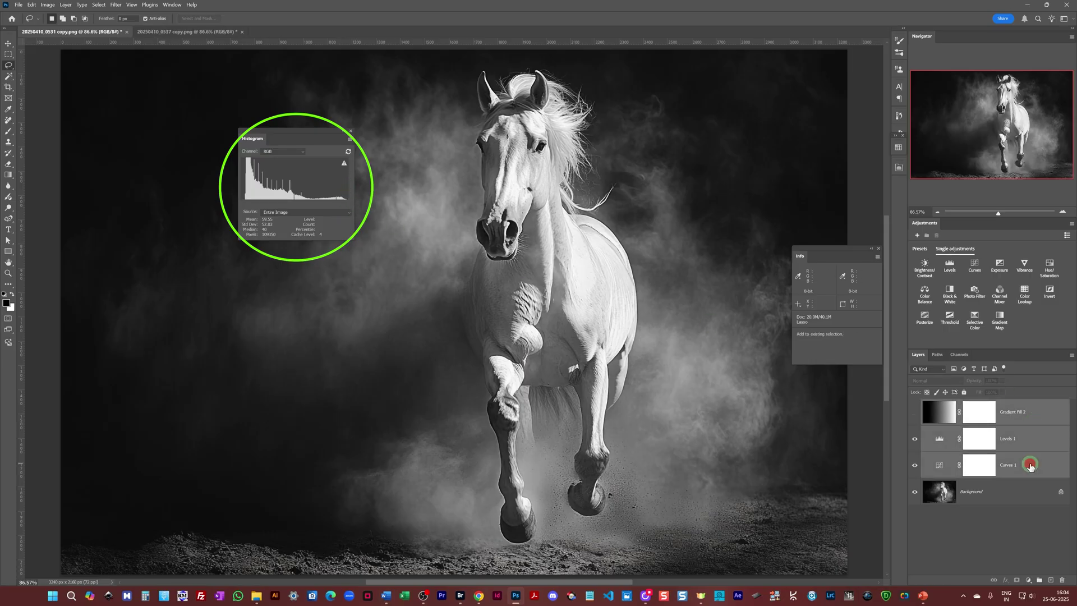
pyautogui.press('Delete')
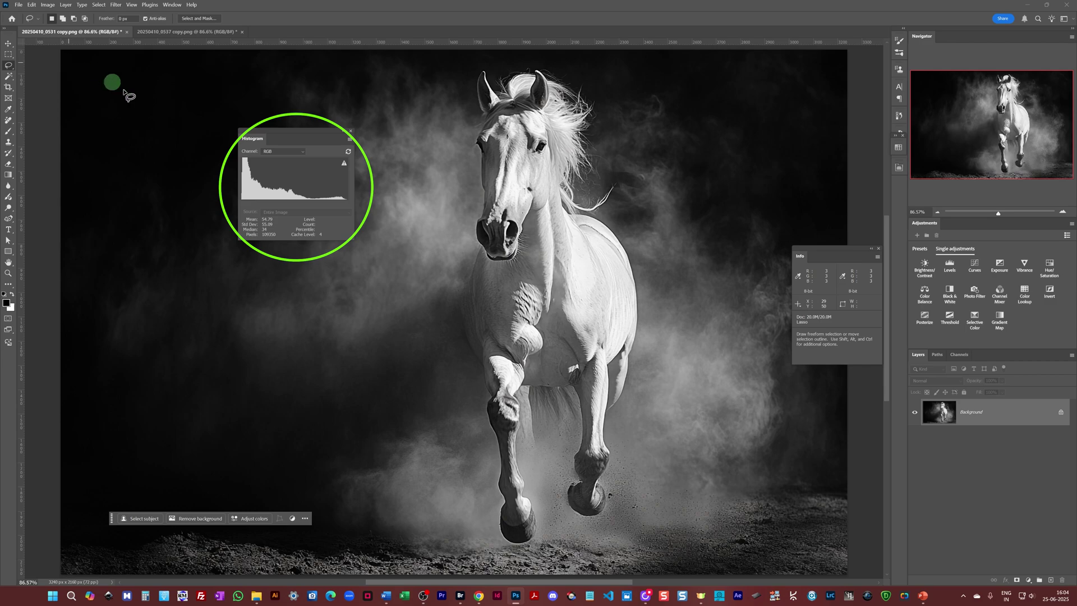
pyautogui.click(344, 165)
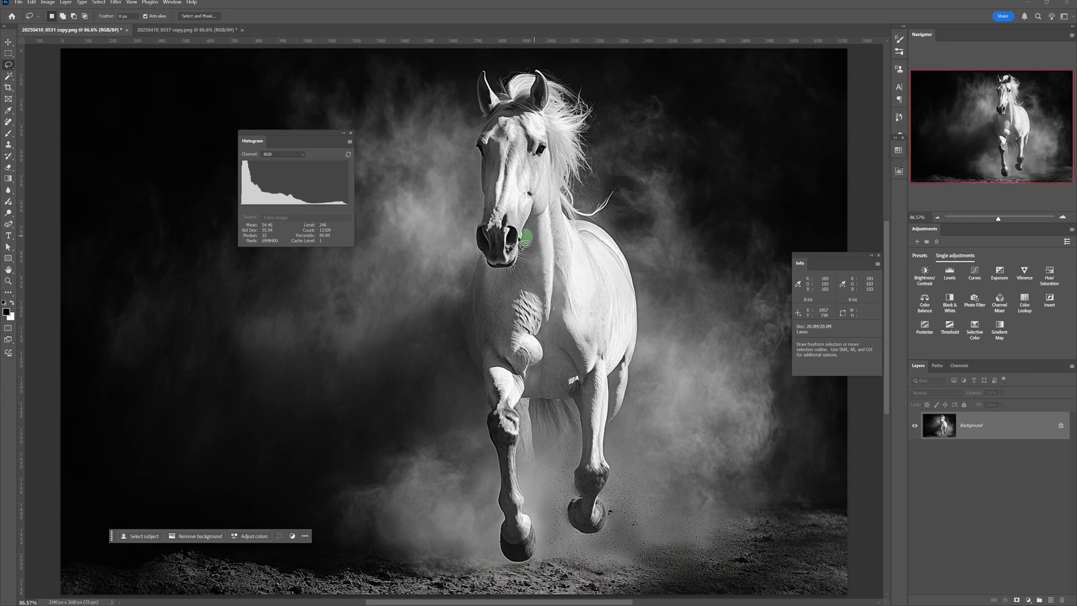
# Step: Draw a horizontal black-to-white linear gradient across the full width of the horse image and refresh the histogram
pyautogui.click(13, 182)
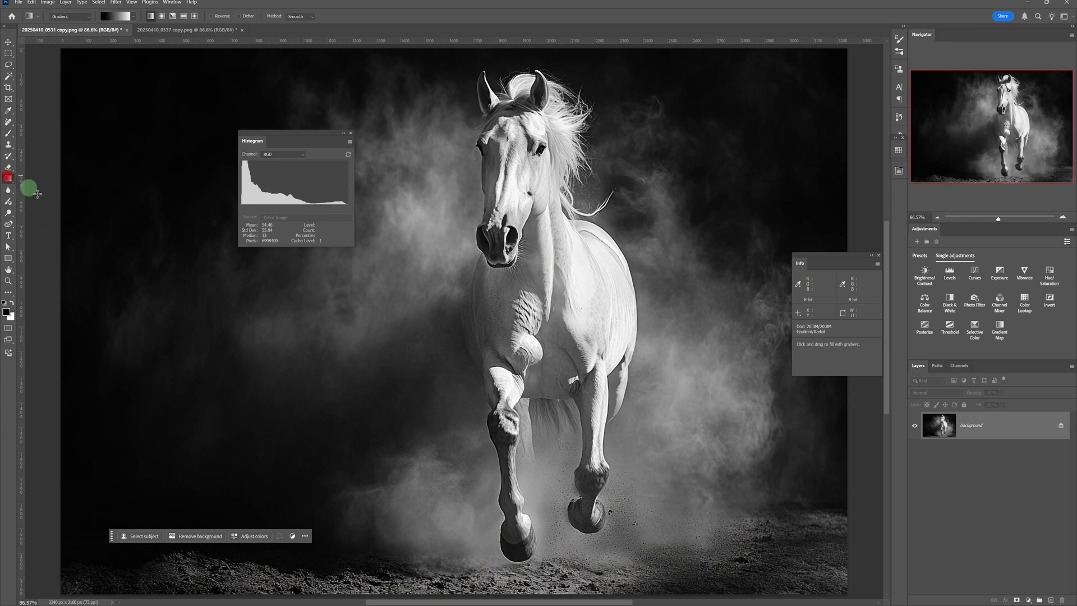
pyautogui.moveTo(72, 289); pyautogui.dragTo(839, 285)
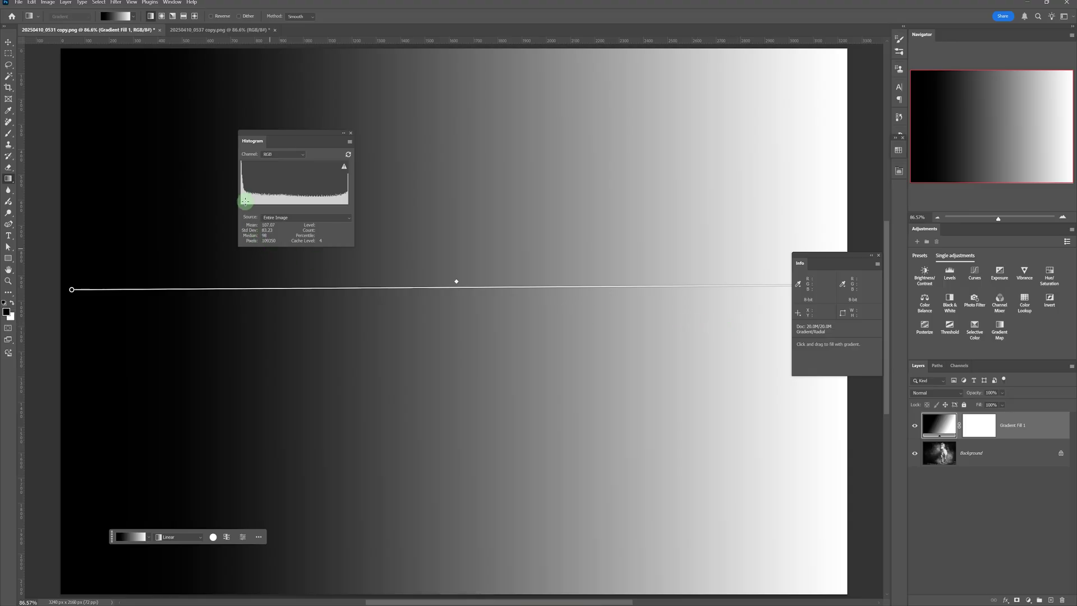
pyautogui.click(344, 164)
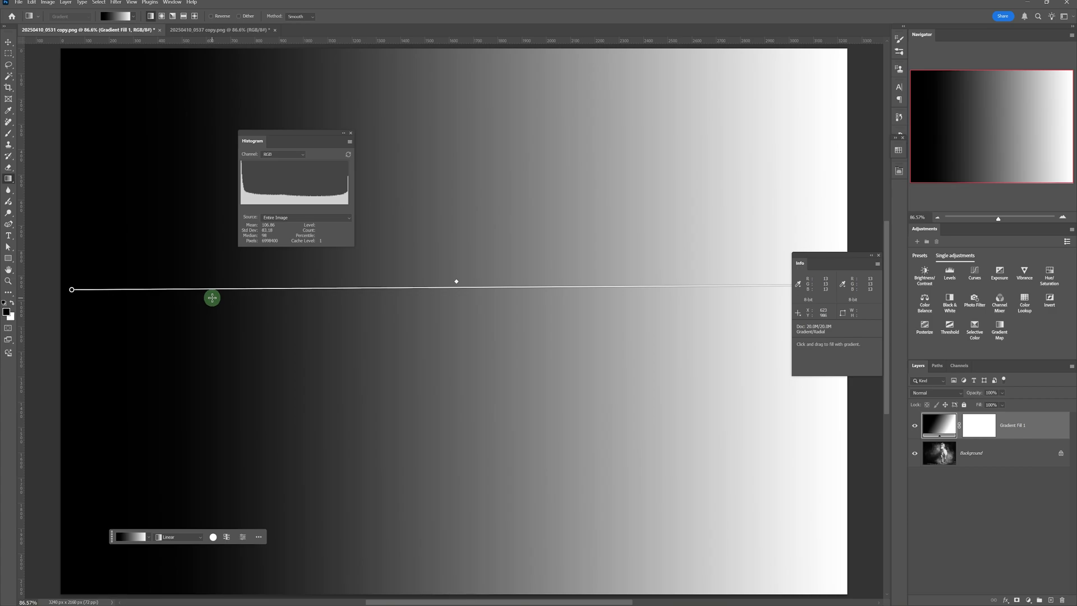
# Step: Extend the gradient's black end well beyond the dark edge of the image, and return it to the edge to compare the histograms
pyautogui.scroll(-4, 212, 297)
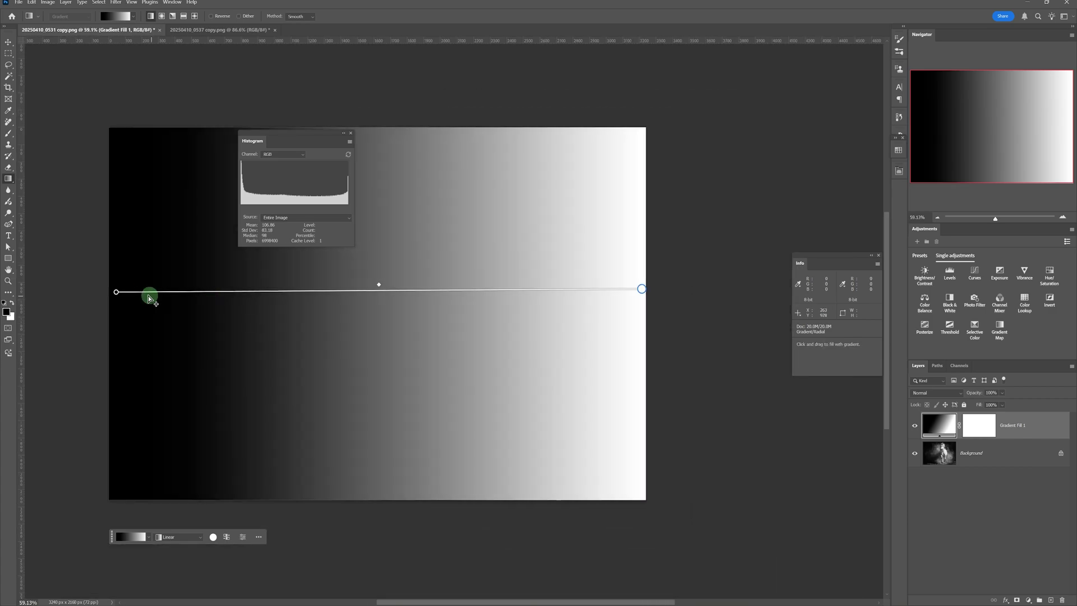
pyautogui.moveTo(115, 293); pyautogui.dragTo(35, 293)
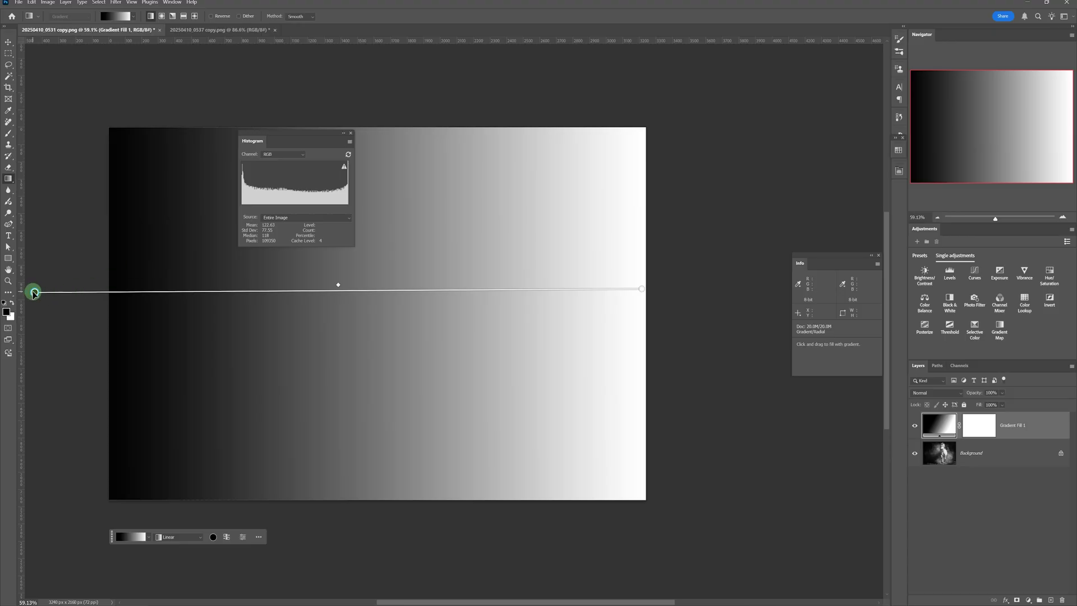
pyautogui.moveTo(35, 292); pyautogui.dragTo(14, 291)
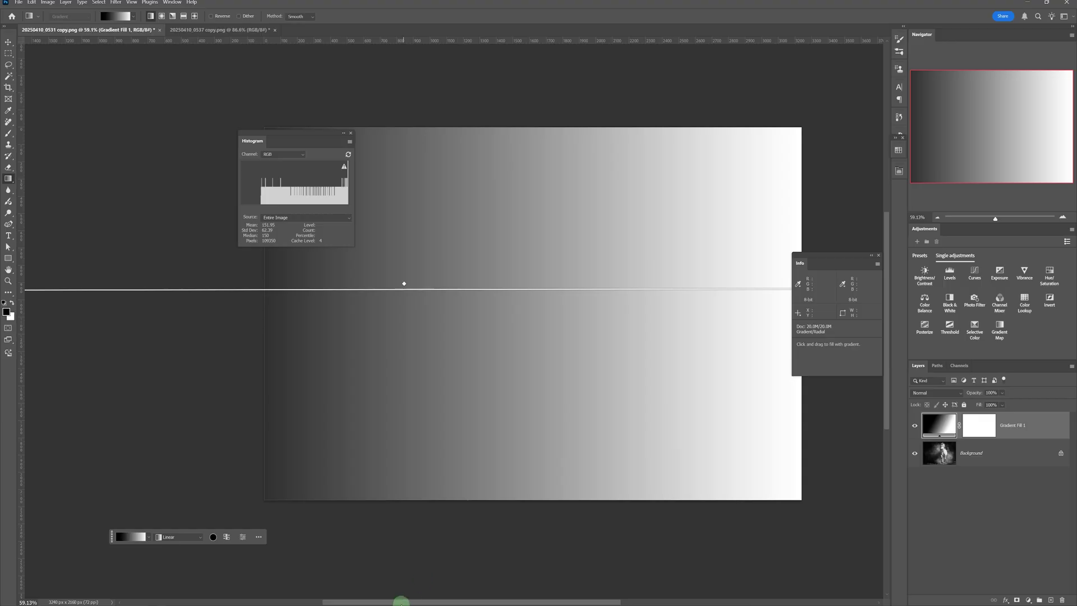
pyautogui.moveTo(401, 601); pyautogui.dragTo(371, 602)
pyautogui.moveTo(102, 291); pyautogui.dragTo(253, 290)
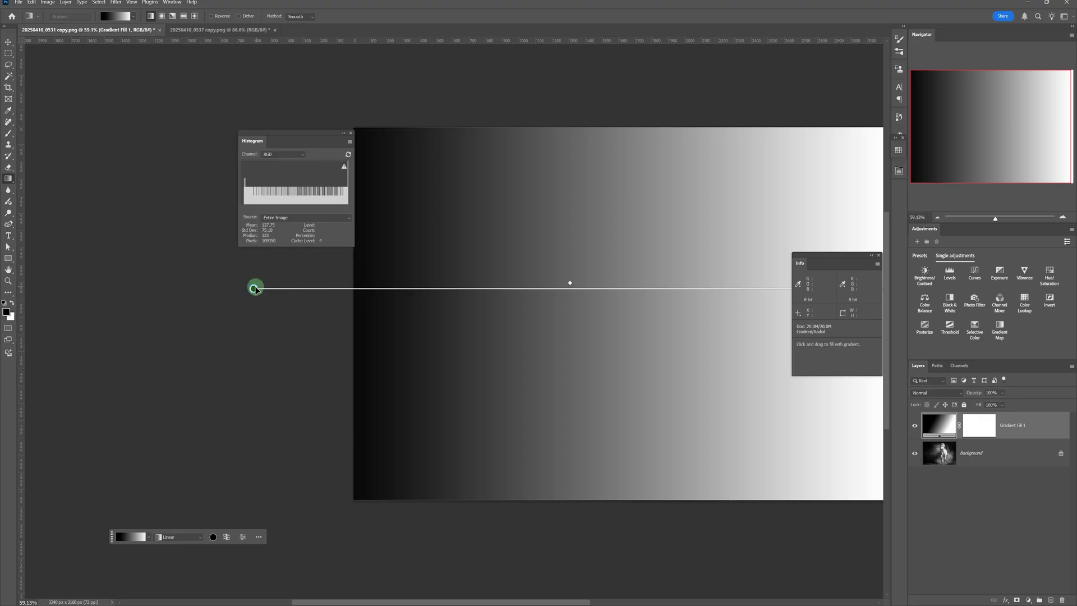
pyautogui.moveTo(254, 288); pyautogui.dragTo(351, 292)
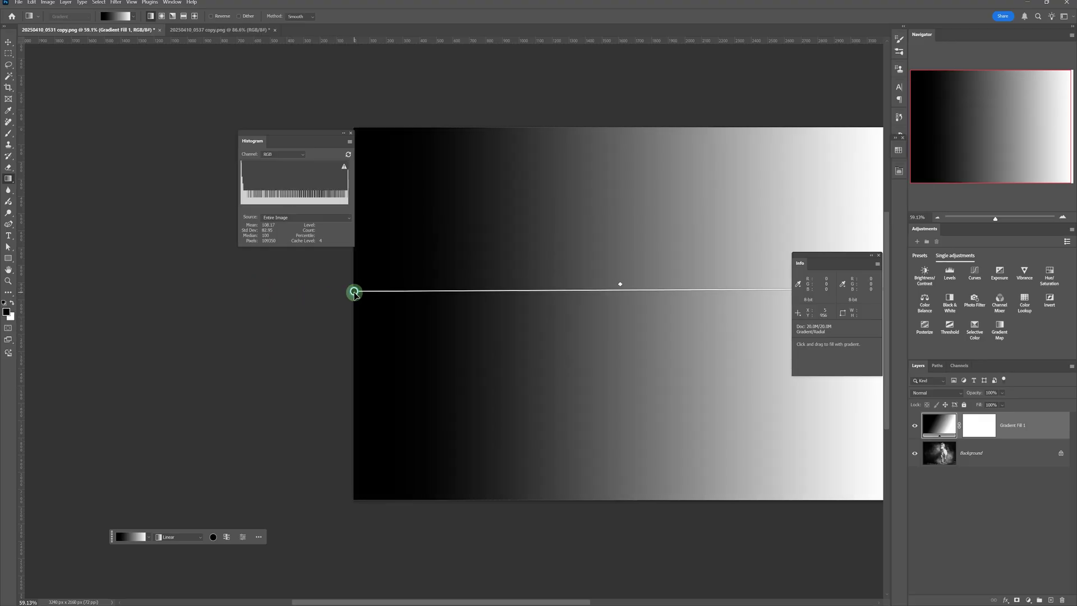
# Step: Extend the gradient's white end past the bright edge and restore it, and briefly hide Gradient Fill 1 to compare with the photo beneath
pyautogui.scroll(2, 354, 292)
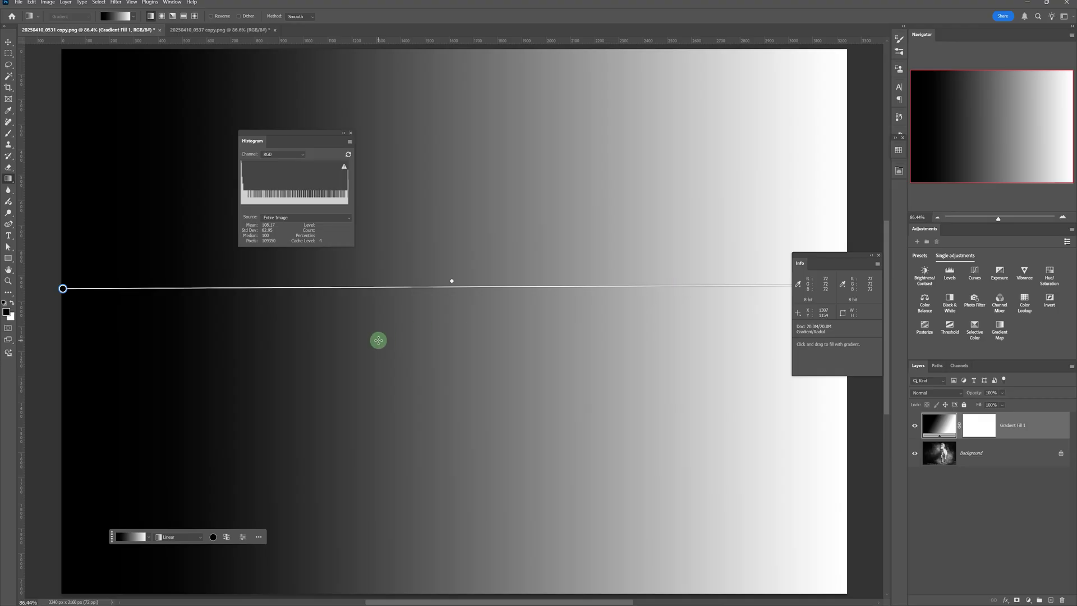
pyautogui.scroll(-1, 379, 340)
pyautogui.scroll(-1, 381, 336)
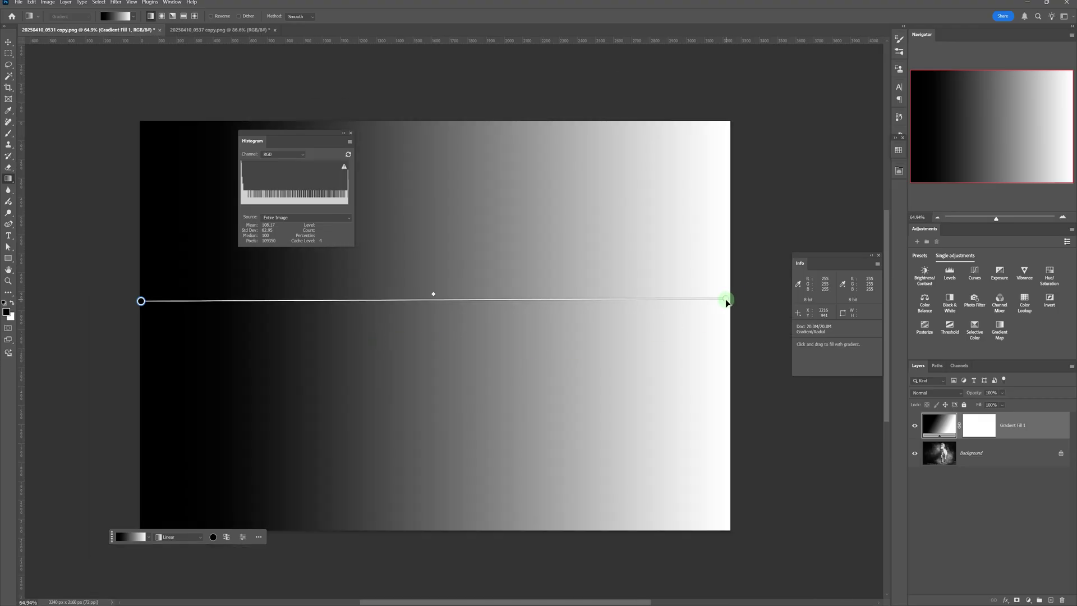
pyautogui.moveTo(725, 299); pyautogui.dragTo(774, 298)
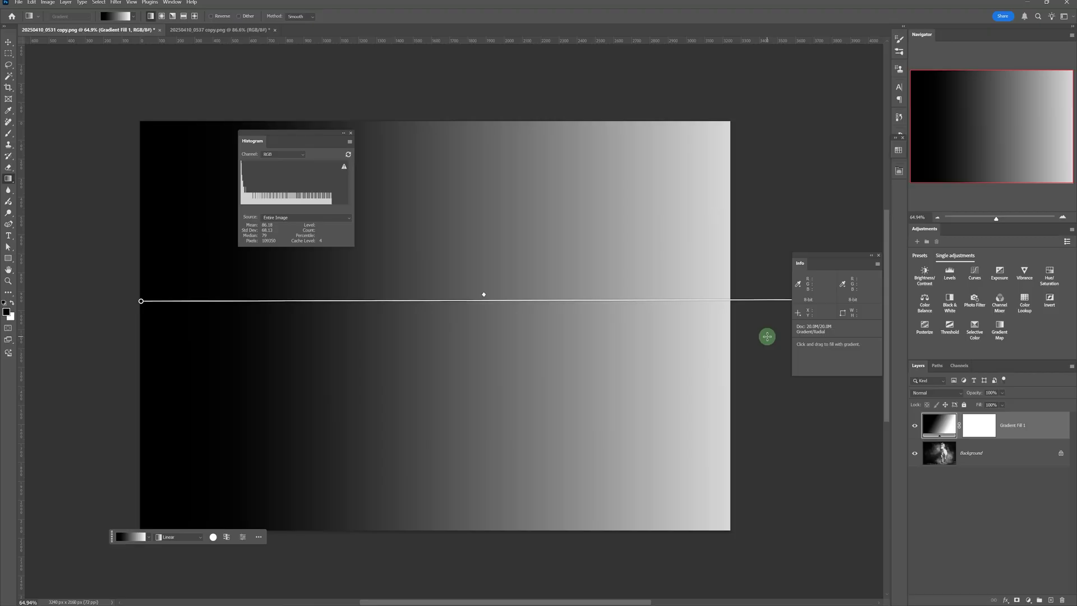
pyautogui.moveTo(767, 336); pyautogui.dragTo(747, 331)
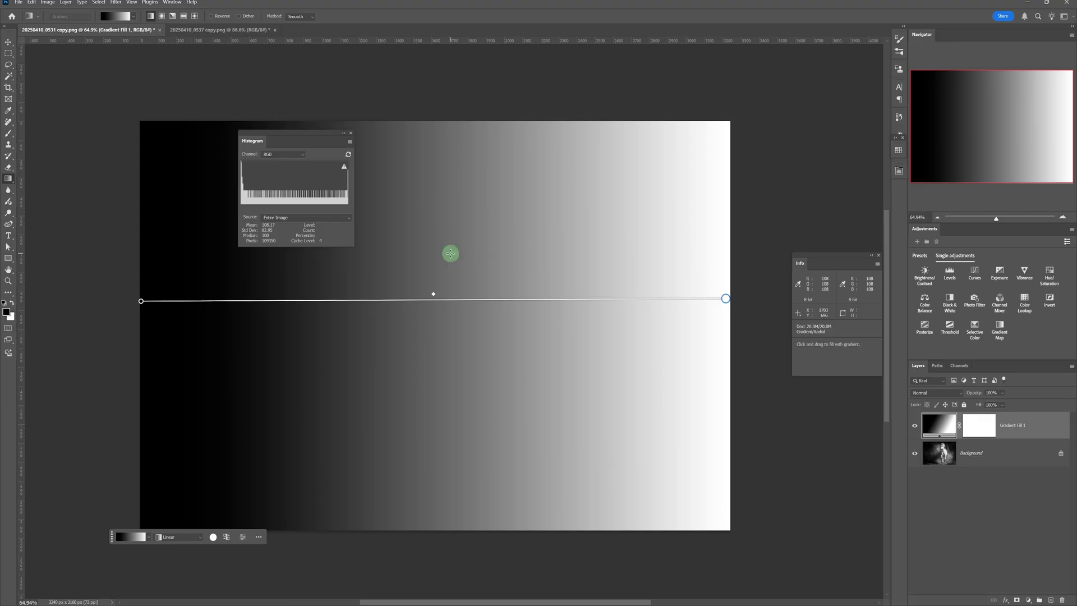
pyautogui.click(916, 426)
pyautogui.click(916, 425)
# Step: Lasso a small patch in the gradient's midtones, highlights and shadows in turn, and examine where each falls in the histogram
pyautogui.click(9, 65)
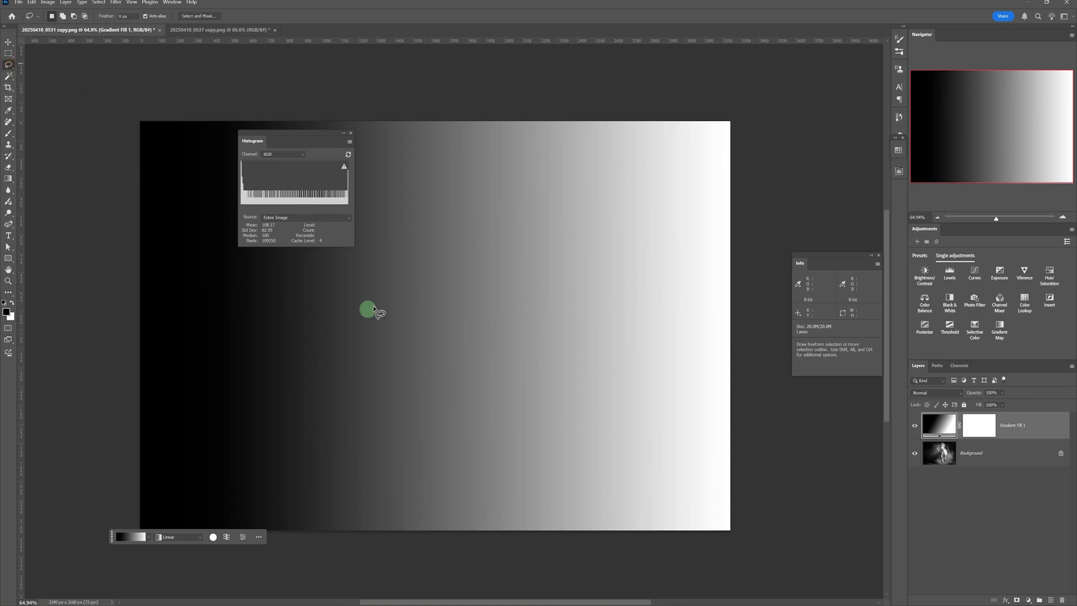
pyautogui.moveTo(450, 307)
pyautogui.mouseDown()
pyautogui.moveTo(445, 322)
pyautogui.moveTo(473, 305)
pyautogui.moveTo(453, 308)
pyautogui.mouseUp()
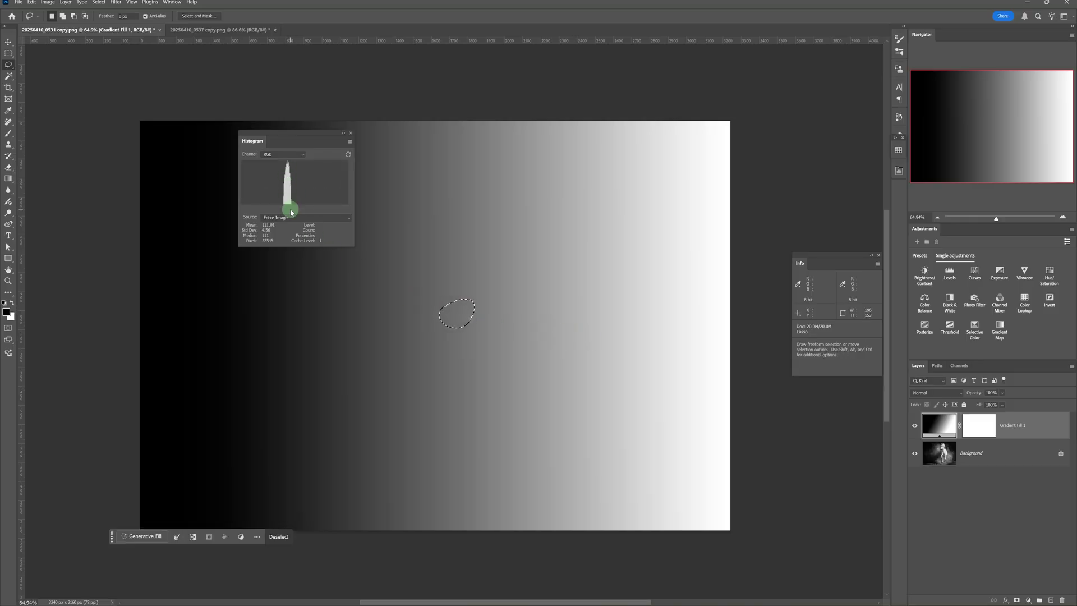
pyautogui.click(478, 281)
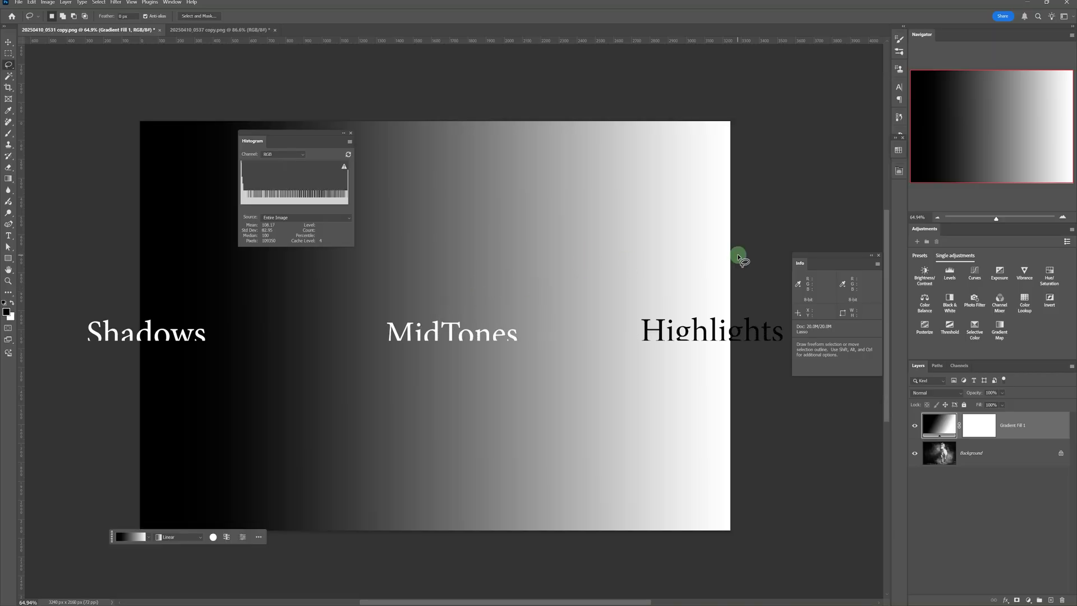
pyautogui.moveTo(725, 257)
pyautogui.mouseDown()
pyautogui.moveTo(725, 284)
pyautogui.moveTo(723, 246)
pyautogui.mouseUp()
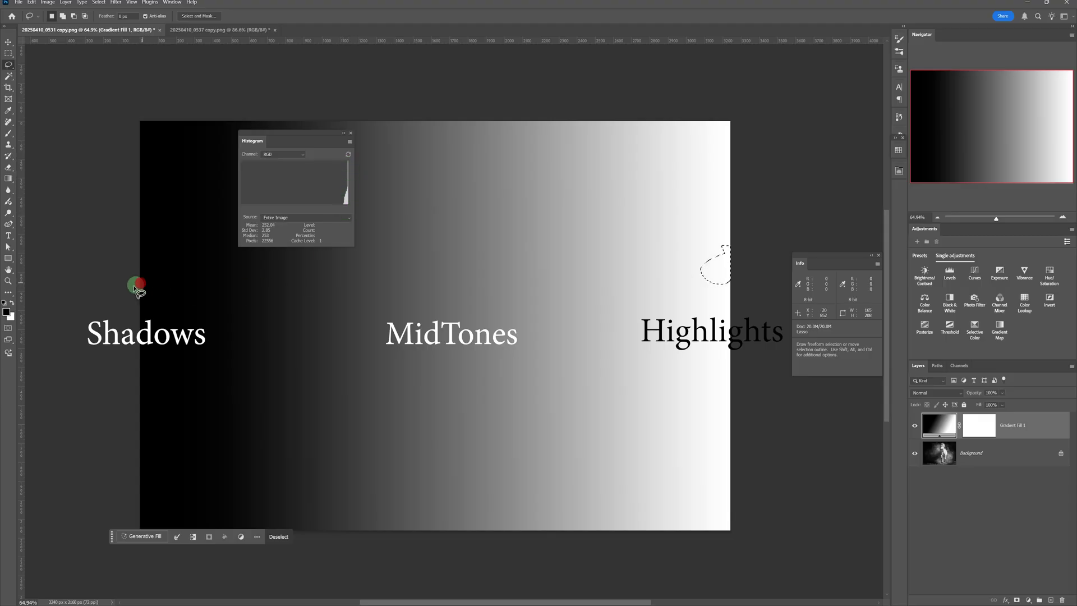
pyautogui.moveTo(140, 283)
pyautogui.mouseDown()
pyautogui.moveTo(170, 281)
pyautogui.moveTo(112, 308)
pyautogui.mouseUp()
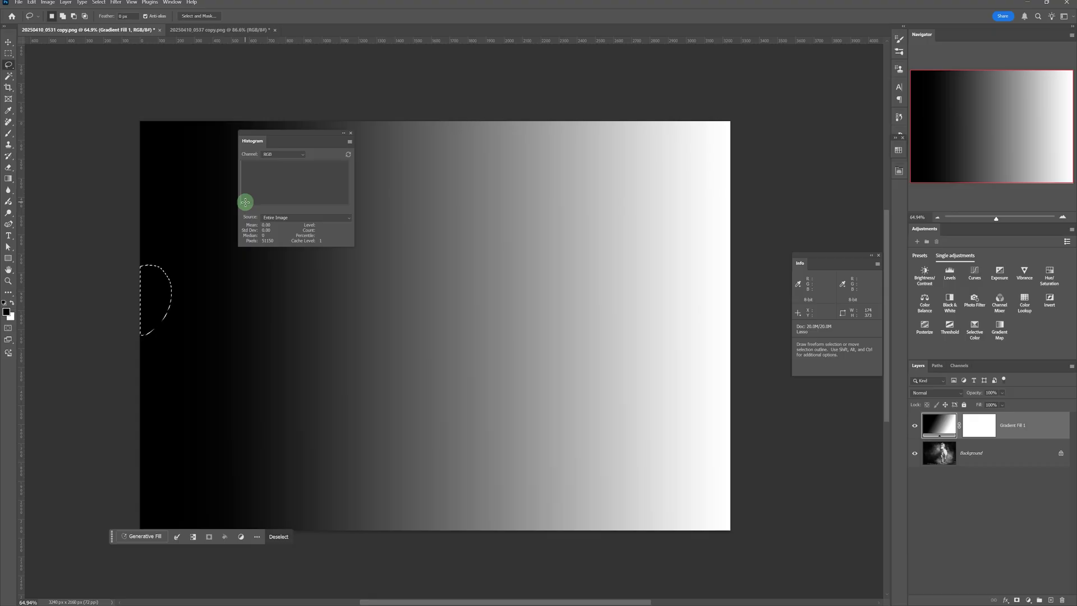
# Step: Lasso a long horizontal band across the gradient, hide the Gradient Fill 1 layer to compare the horse photo's histogram, and deselect
pyautogui.click(247, 308)
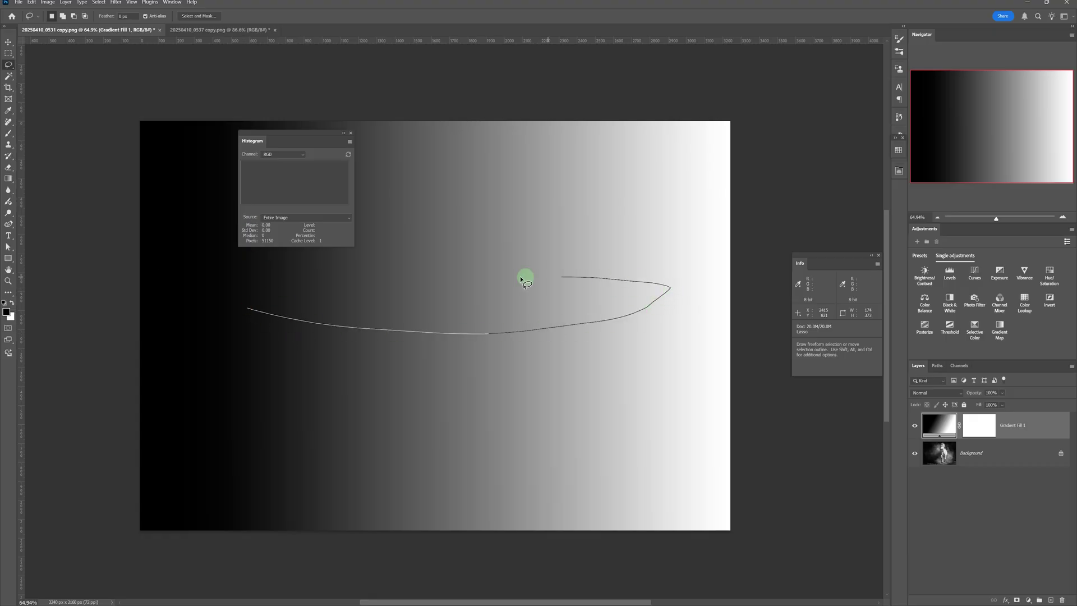
pyautogui.moveTo(521, 279)
pyautogui.mouseDown()
pyautogui.moveTo(283, 281)
pyautogui.moveTo(245, 304)
pyautogui.mouseUp()
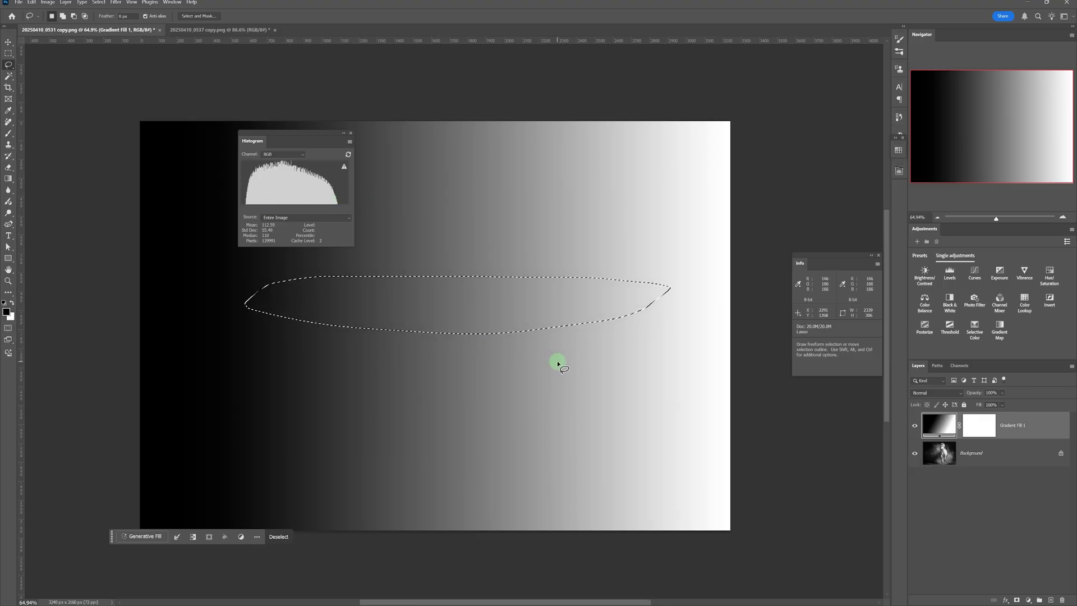
pyautogui.click(916, 429)
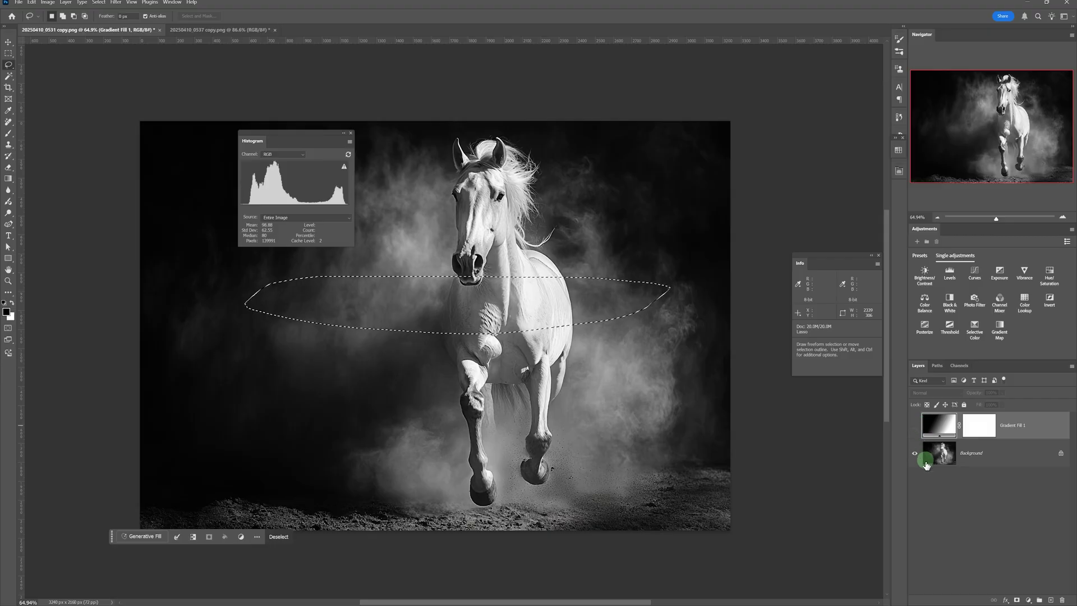
pyautogui.click(615, 382)
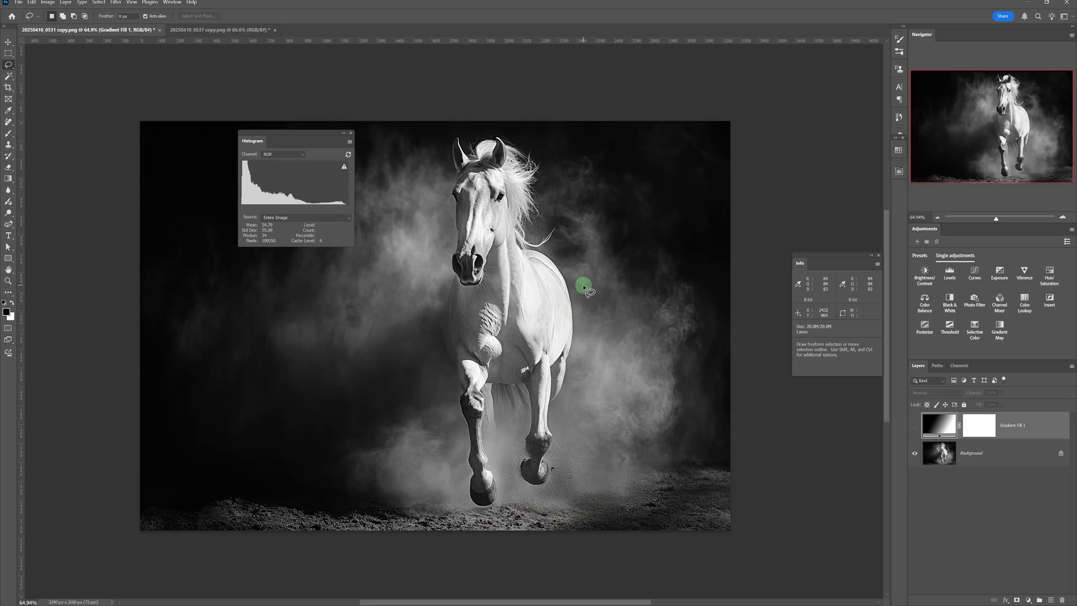
# Step: Add a Threshold adjustment layer over the horse photo at level 1 and inspect the darkest pixels along the ground
pyautogui.click(948, 335)
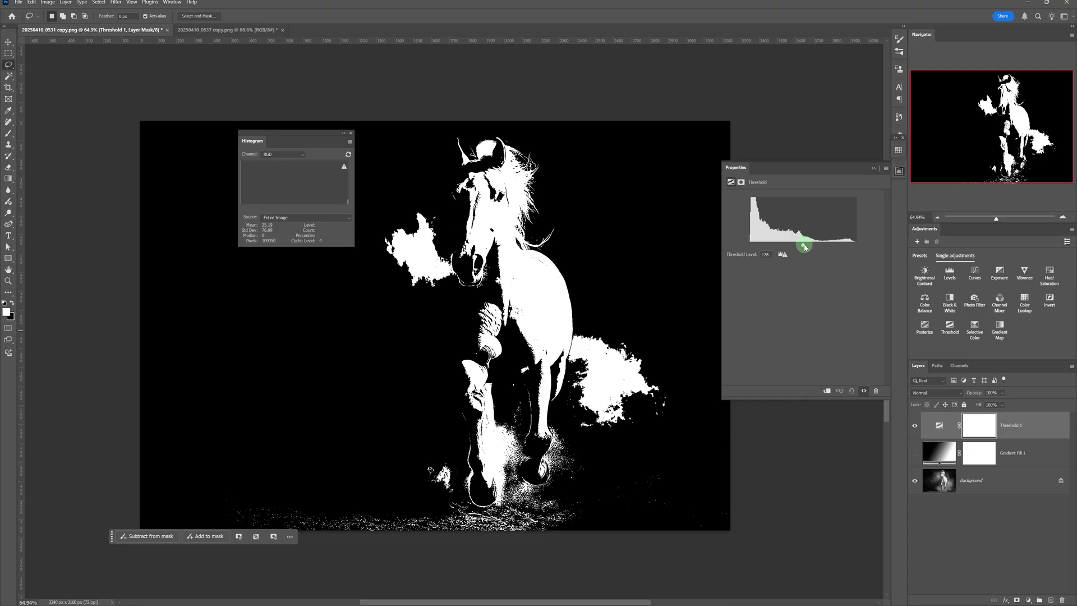
pyautogui.moveTo(804, 246); pyautogui.dragTo(746, 249)
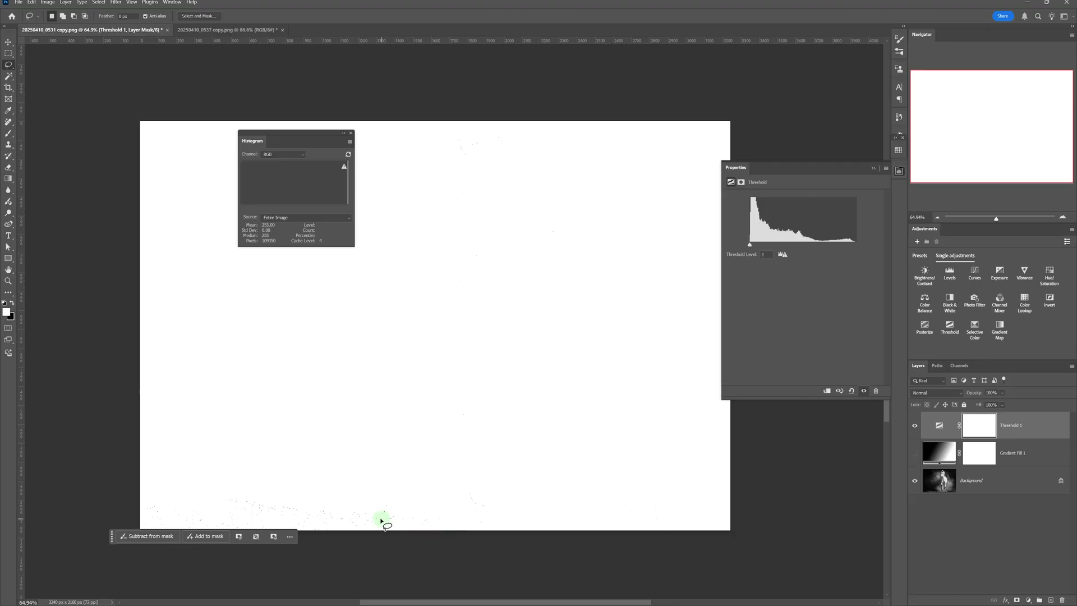
pyautogui.scroll(10, 328, 529)
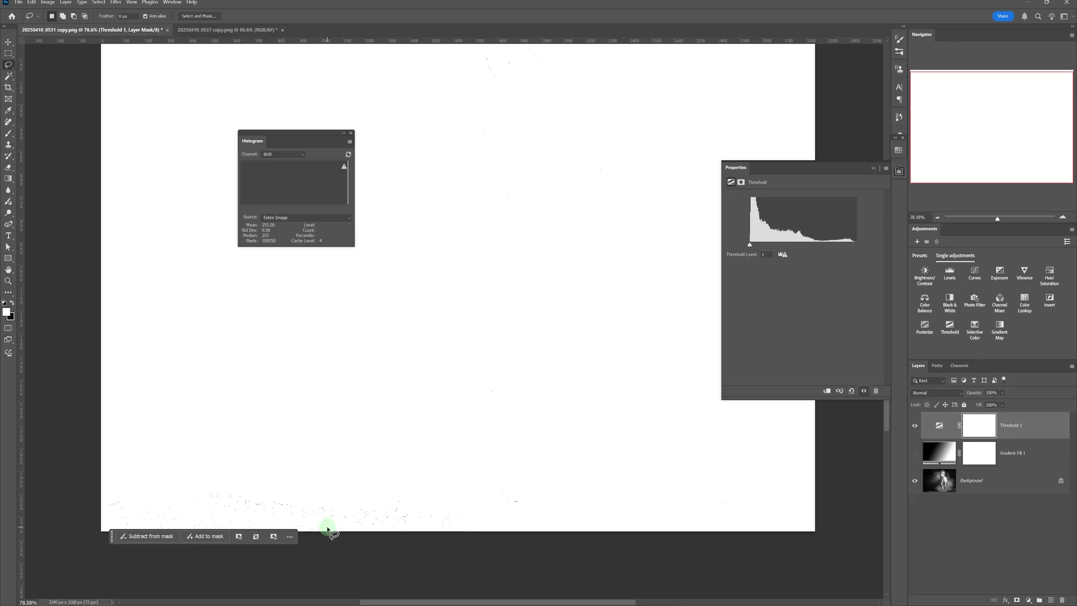
pyautogui.scroll(6, 328, 529)
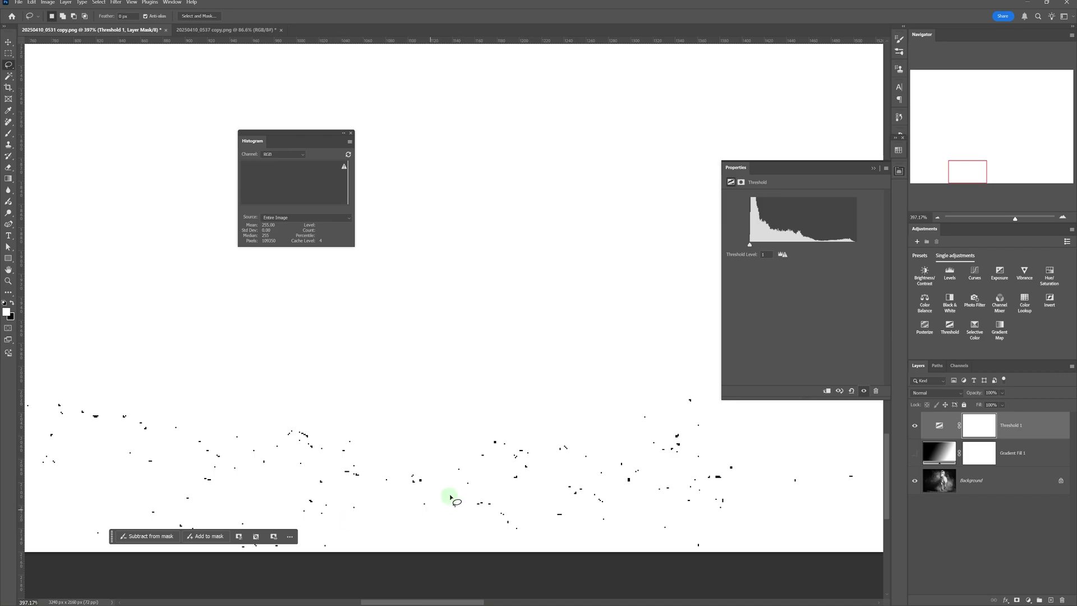
pyautogui.moveTo(310, 438); pyautogui.dragTo(310, 435)
# Step: Raise the threshold level to 255 and inspect the brightest pixels on the horse
pyautogui.click(752, 248)
pyautogui.moveTo(752, 248); pyautogui.dragTo(880, 250)
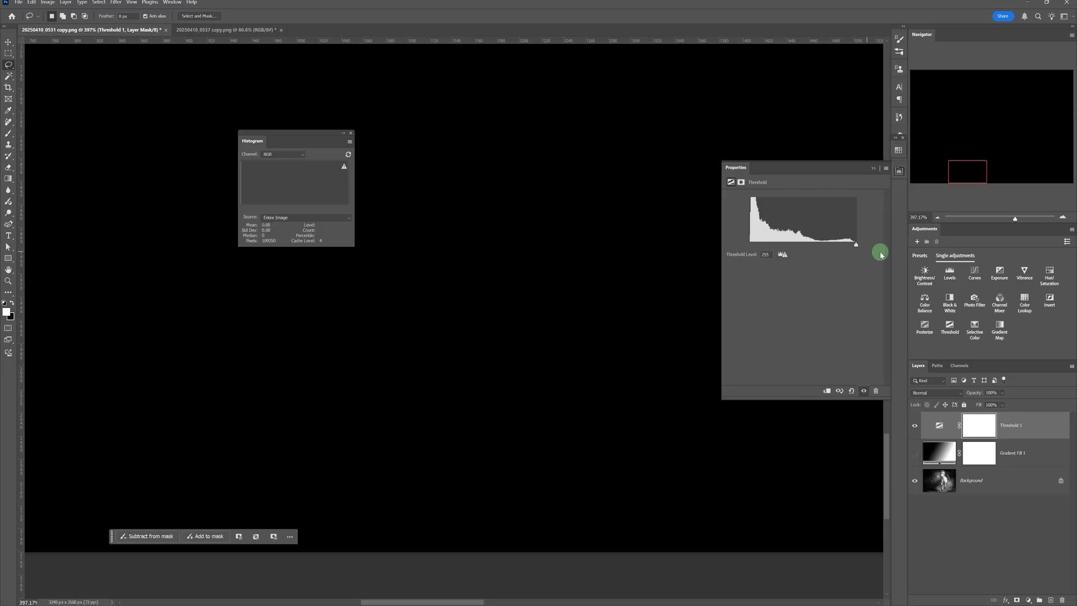
pyautogui.hotkey('ctrl', '0')
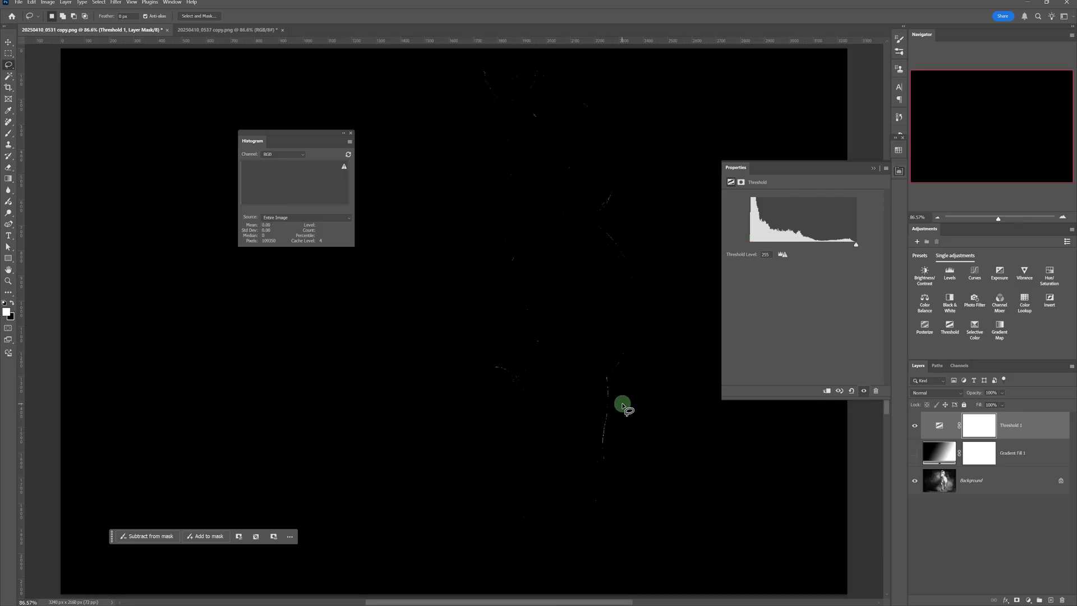
pyautogui.scroll(3, 624, 405)
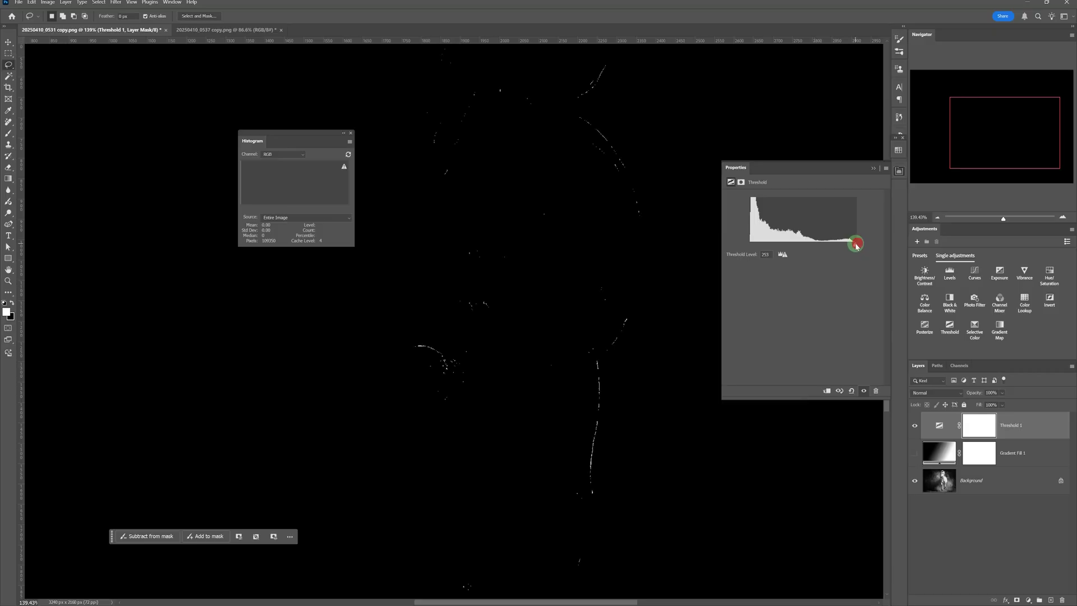
# Step: Lower the threshold level to 198 to isolate the horse's highlights, and stamp the visible result onto a new layer
pyautogui.moveTo(856, 245); pyautogui.dragTo(851, 246)
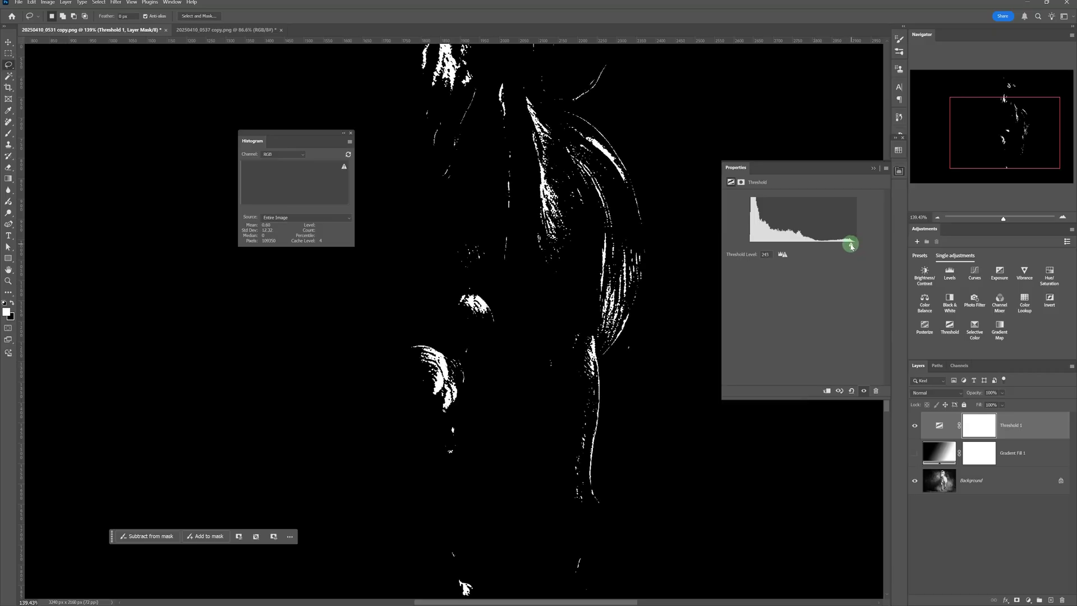
pyautogui.hotkey('ctrl', '0')
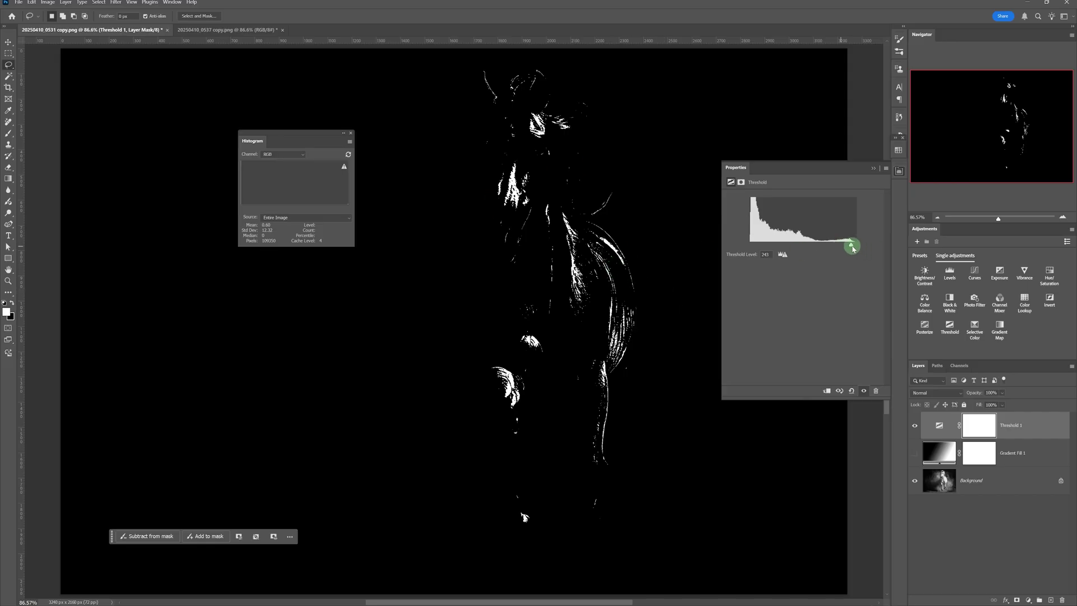
pyautogui.moveTo(853, 247); pyautogui.dragTo(833, 257)
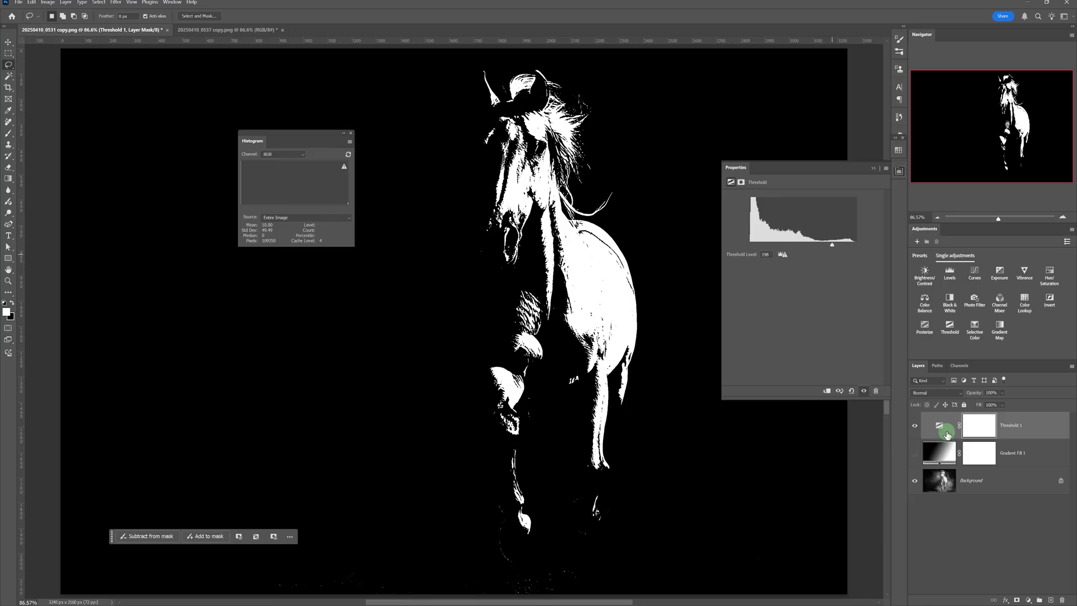
pyautogui.moveTo(942, 432); pyautogui.dragTo(925, 415)
pyautogui.hotkey('ctrl', 'alt', 'shift', 'e')
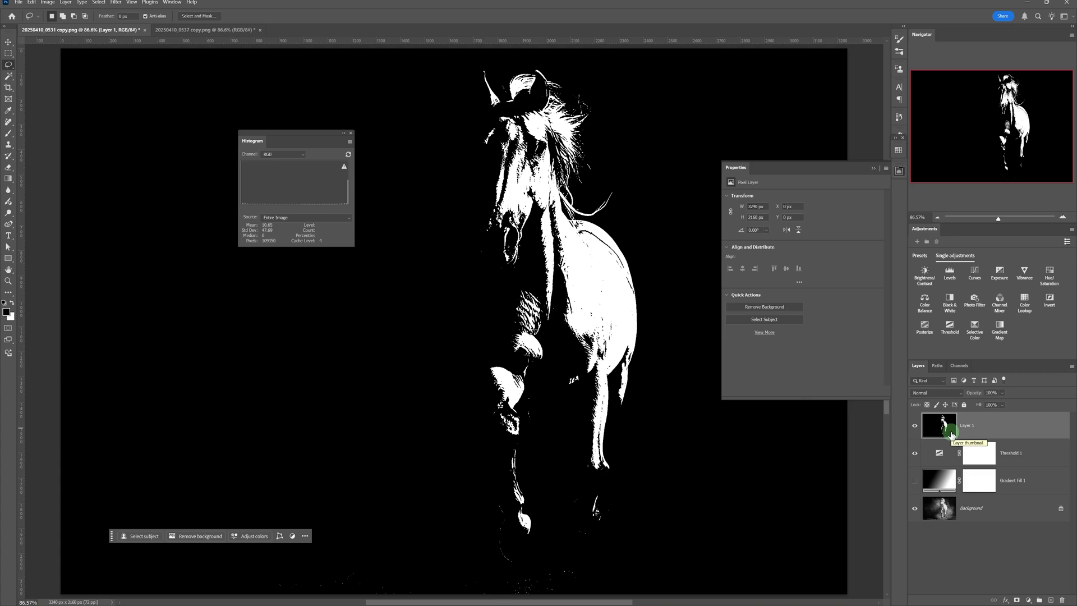
# Step: Add a Solid Color fill layer in bright, fully saturated orange above the stamped horse layer
pyautogui.click(1029, 599)
pyautogui.click(1021, 446)
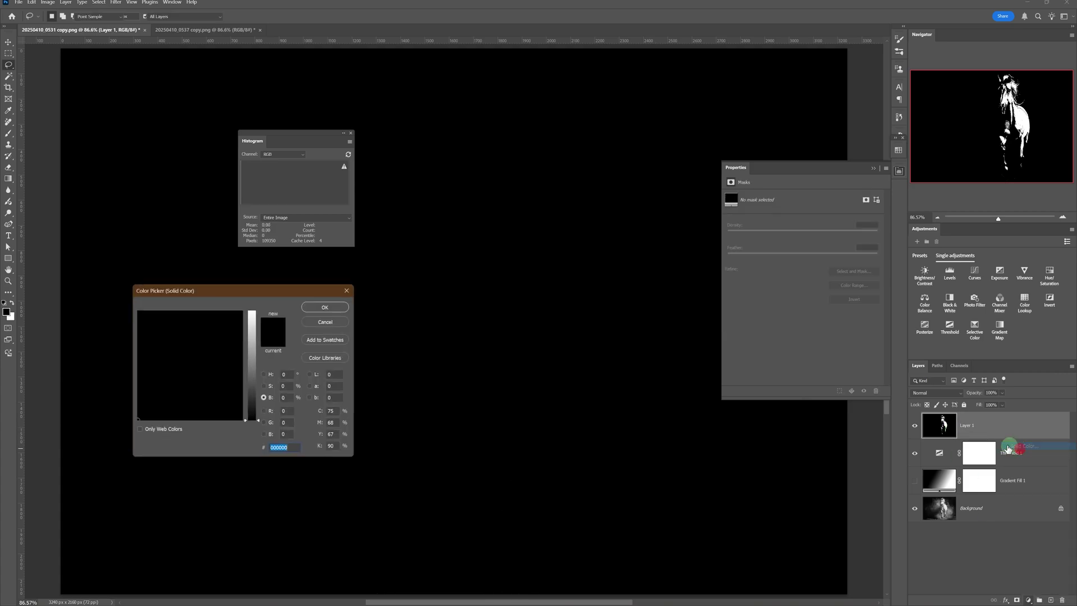
pyautogui.click(253, 315)
pyautogui.moveTo(253, 316); pyautogui.dragTo(252, 309)
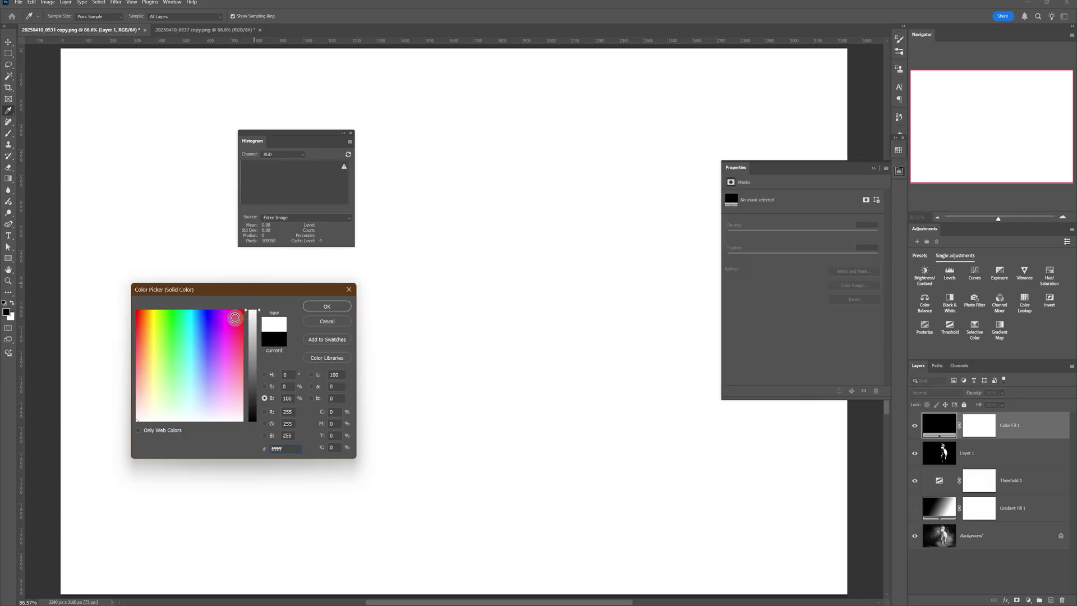
pyautogui.click(151, 313)
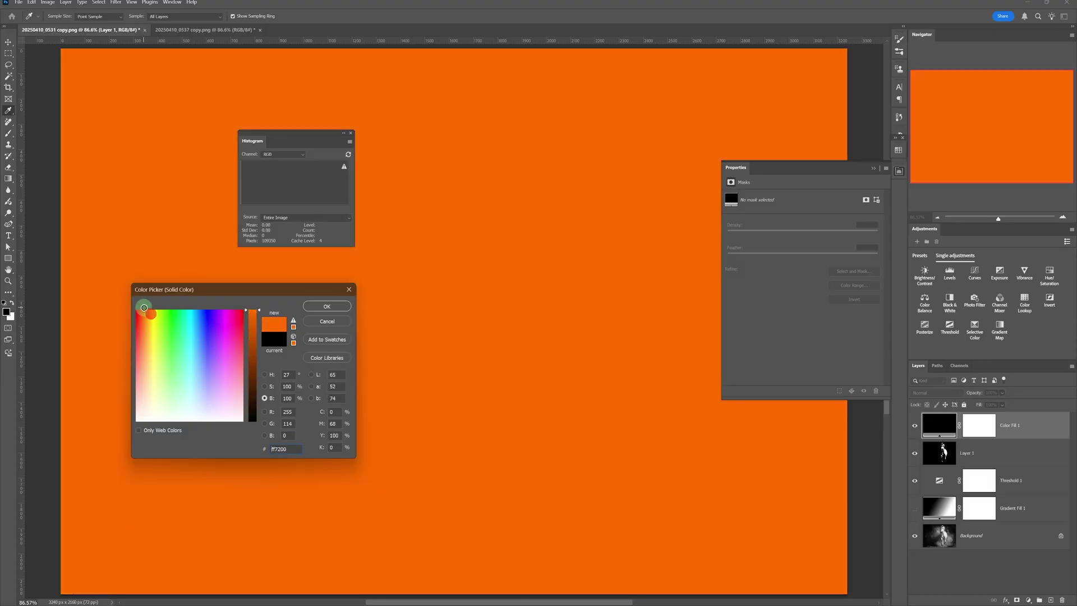
pyautogui.click(335, 306)
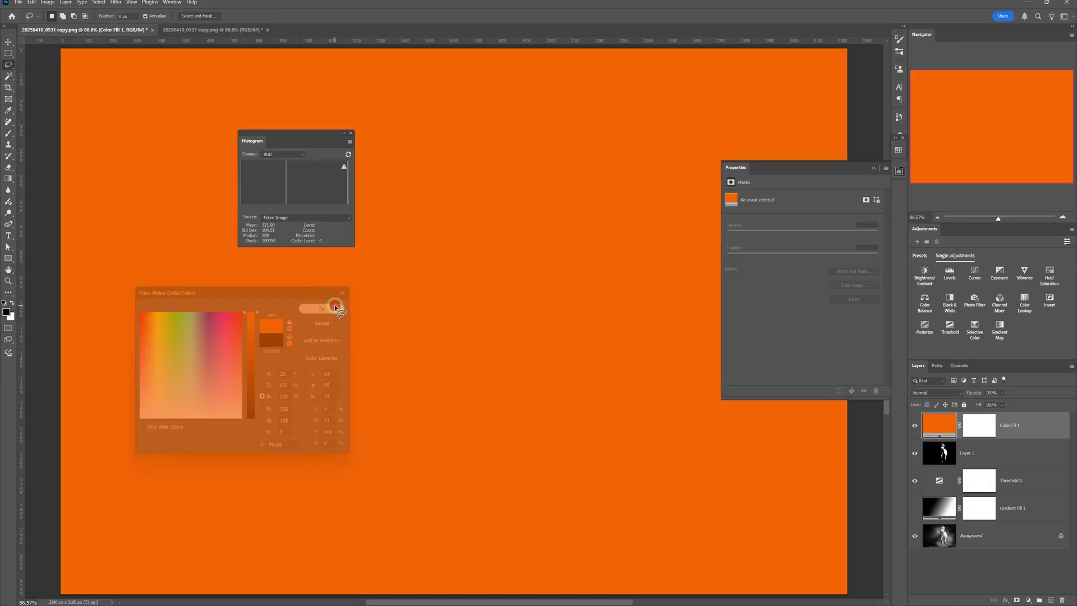
# Step: Hide the orange Color Fill 1 layer and make the stamped black-and-white Layer 1 active
pyautogui.press('l')
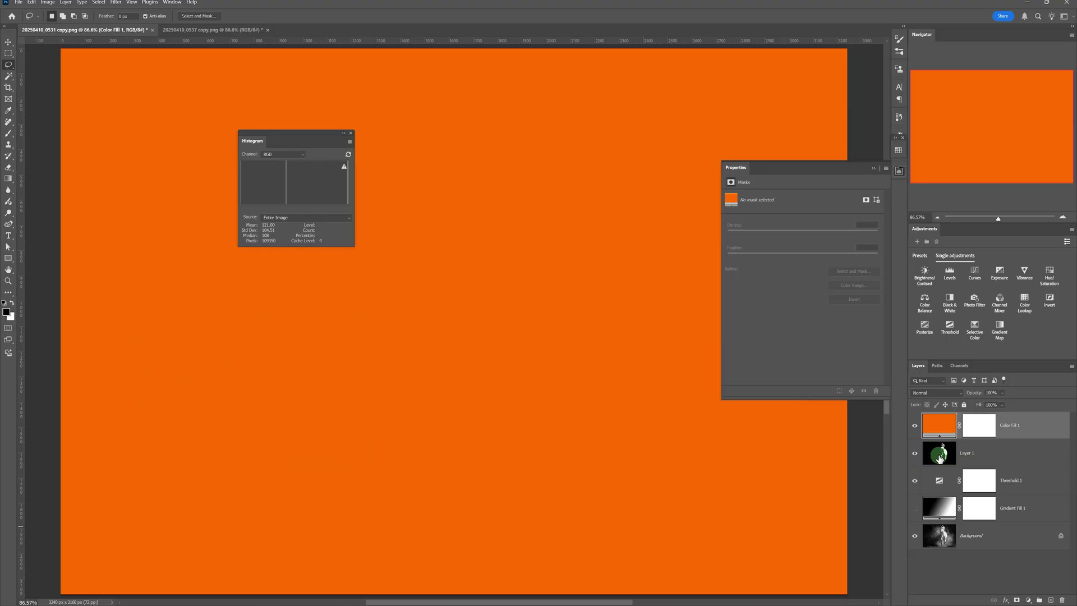
pyautogui.click(940, 457)
pyautogui.click(915, 425)
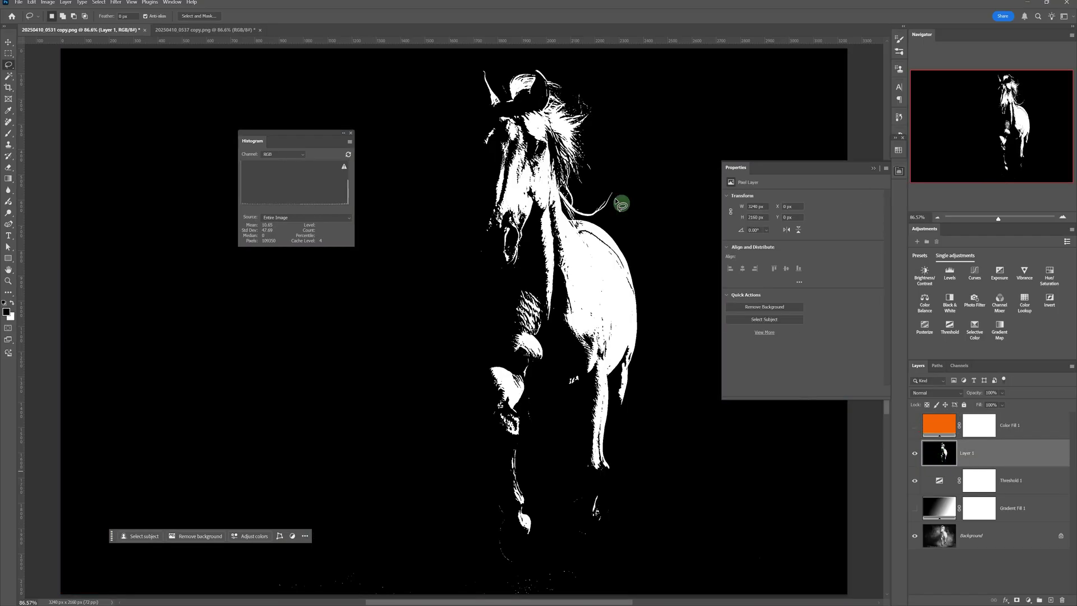
# Step: Copy the entire black-and-white Layer 1 image and paste it into the Color Fill 1 layer mask
pyautogui.click(941, 428)
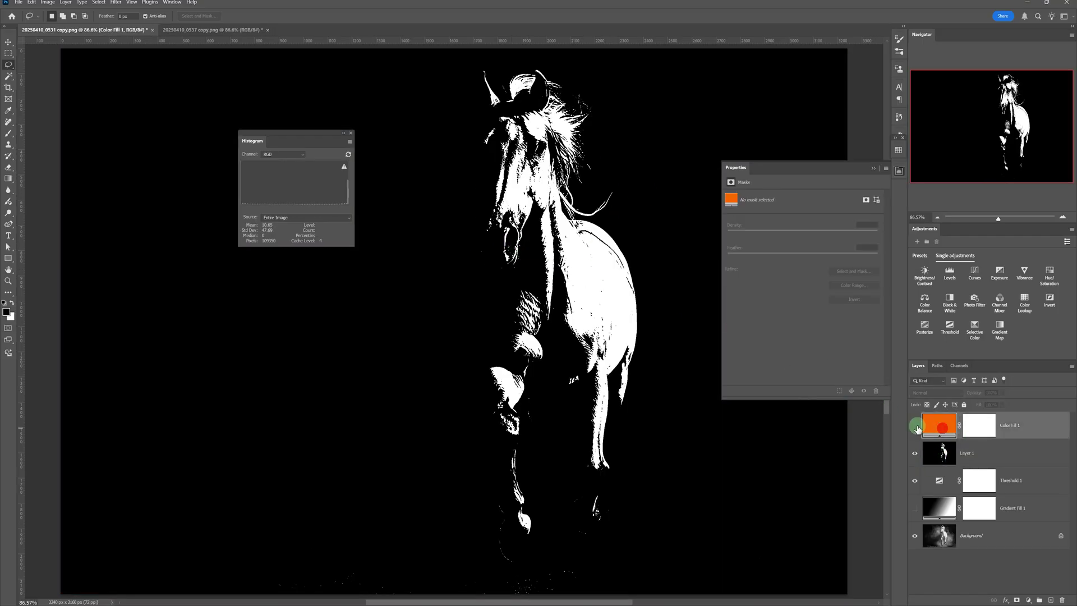
pyautogui.click(916, 426)
pyautogui.click(915, 426)
pyautogui.click(944, 451)
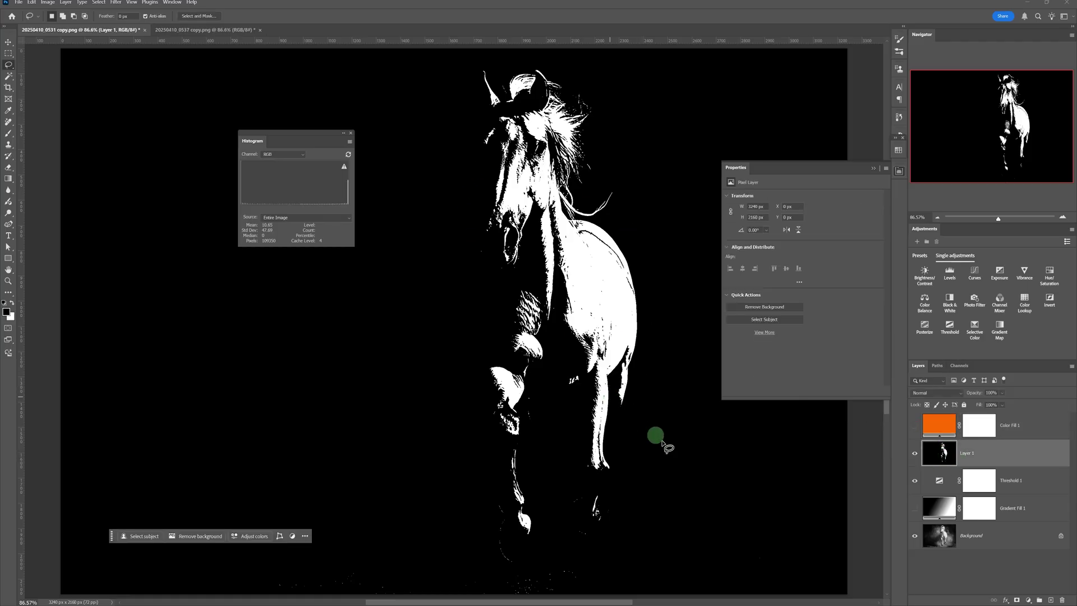
pyautogui.keyDown('ctrl'); pyautogui.click(940, 462); pyautogui.keyUp('ctrl')
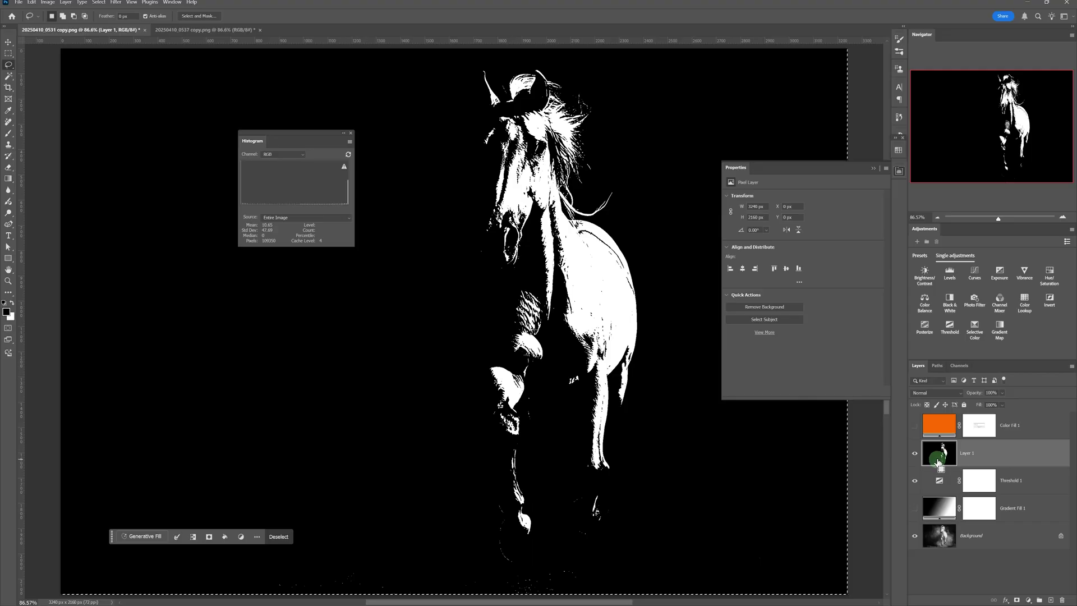
pyautogui.keyDown('alt'); pyautogui.click(979, 427); pyautogui.keyUp('alt')
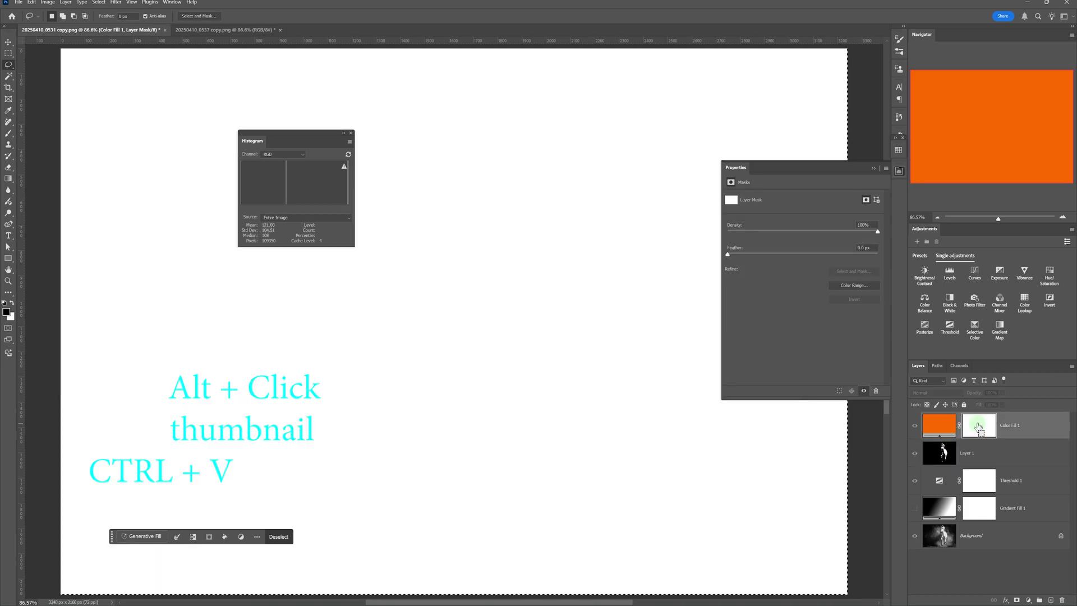
pyautogui.hotkey('ctrl', 'v')
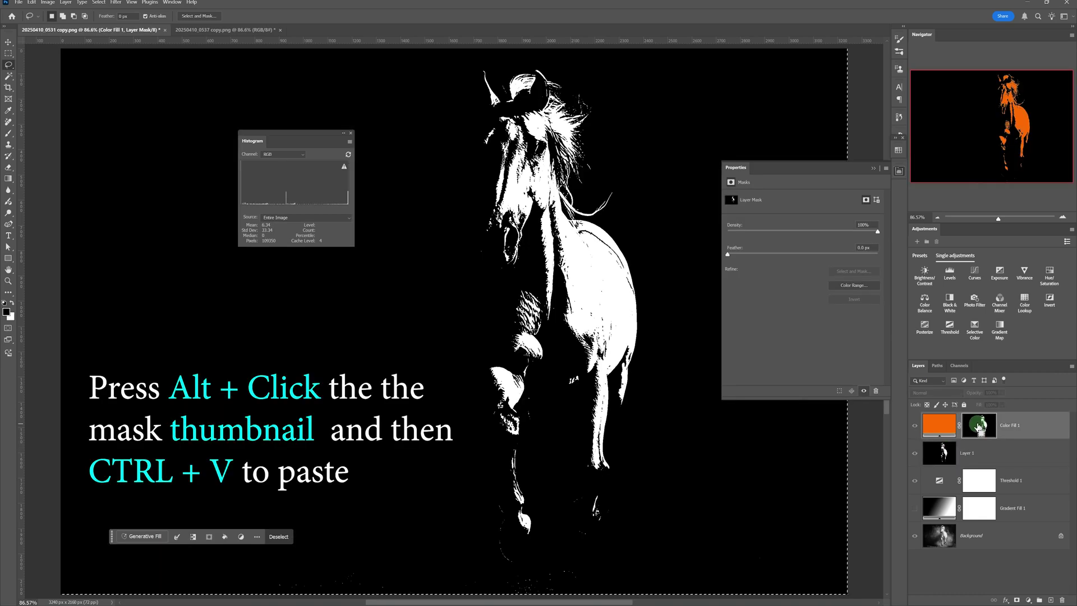
# Step: Hide Layer 1 and recolour the masked Color Fill 1 layer to a vivid pinkish red
pyautogui.click(935, 453)
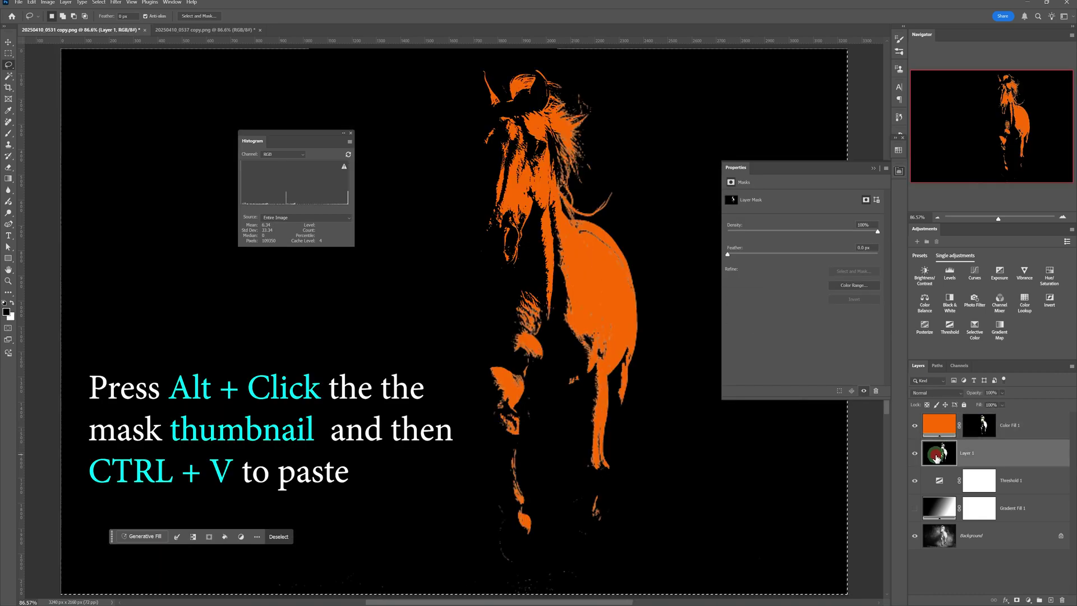
pyautogui.click(916, 454)
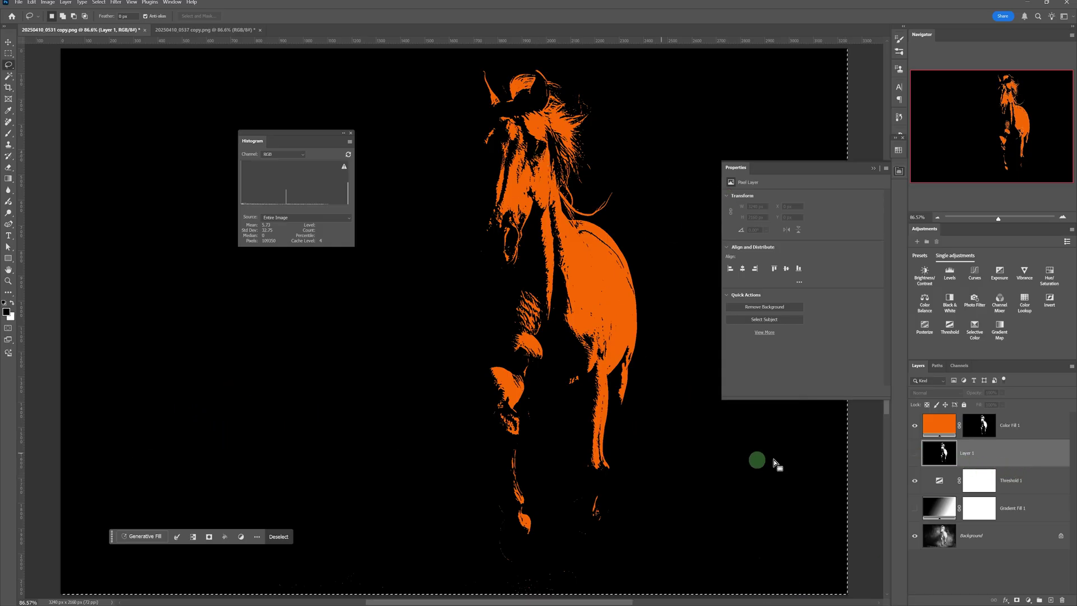
pyautogui.doubleClick(946, 430)
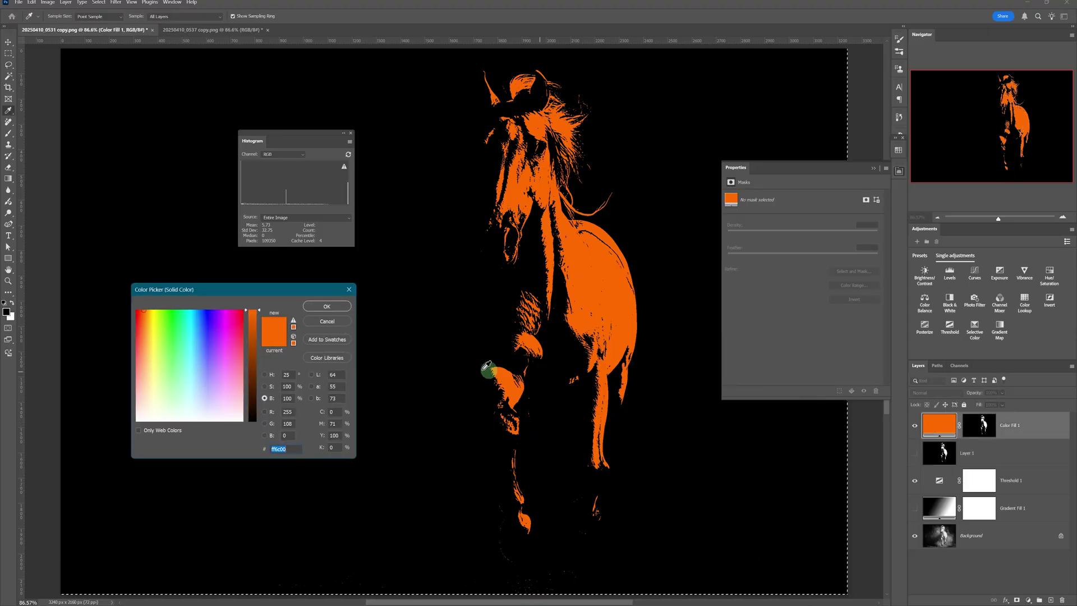
pyautogui.click(223, 324)
pyautogui.moveTo(207, 322)
pyautogui.mouseDown()
pyautogui.moveTo(174, 322)
pyautogui.moveTo(157, 349)
pyautogui.moveTo(202, 363)
pyautogui.moveTo(227, 333)
pyautogui.mouseUp()
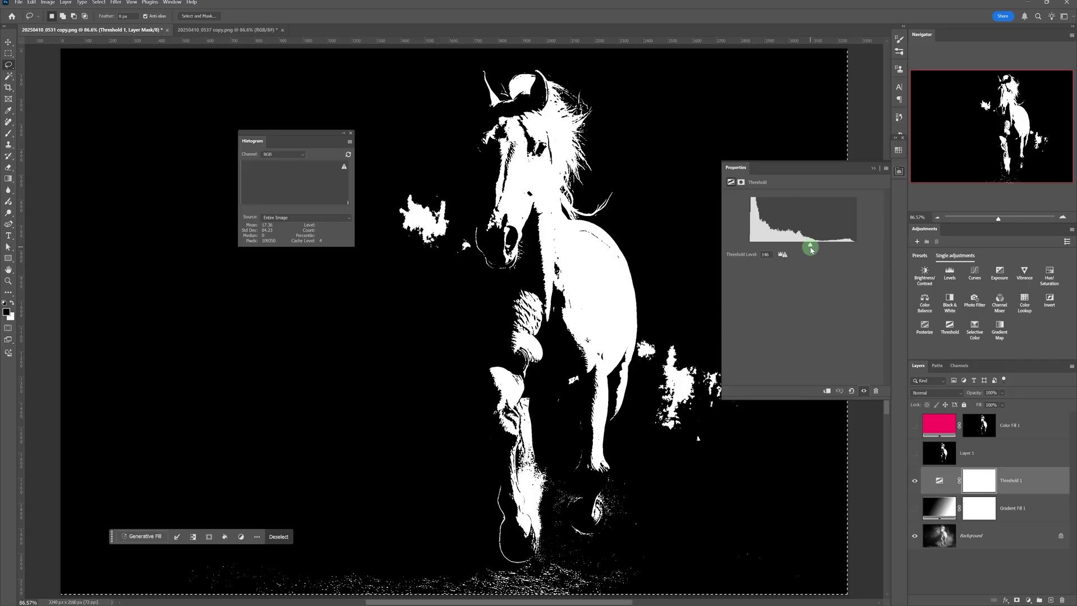
# Step: Lower the Threshold 1 level to 121, and delete the Threshold 1, Layer 1 and Color Fill 1 layers
pyautogui.moveTo(810, 244); pyautogui.dragTo(797, 266)
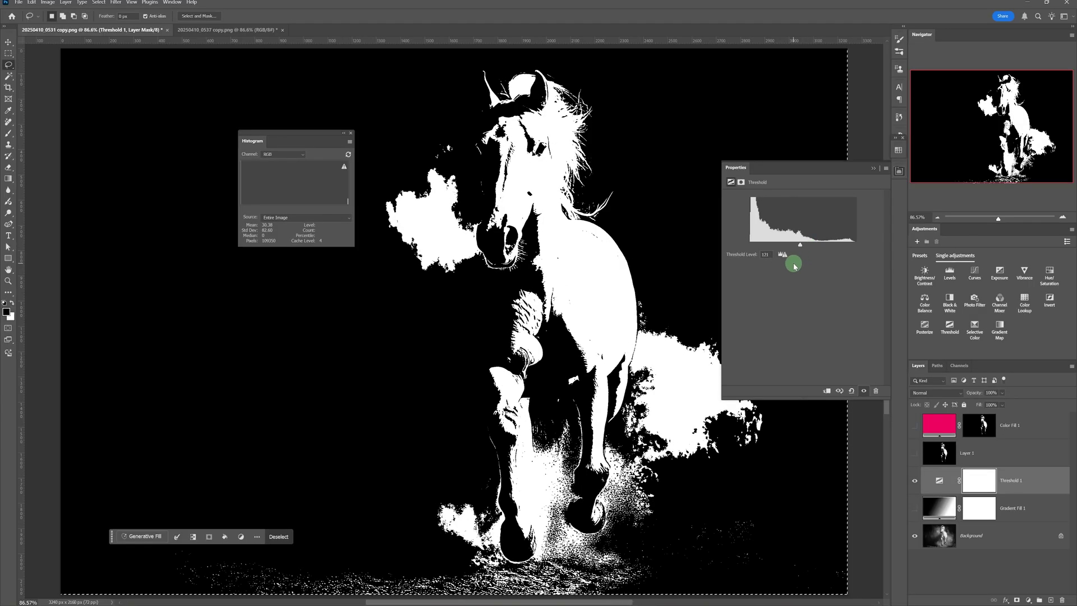
pyautogui.click(949, 486)
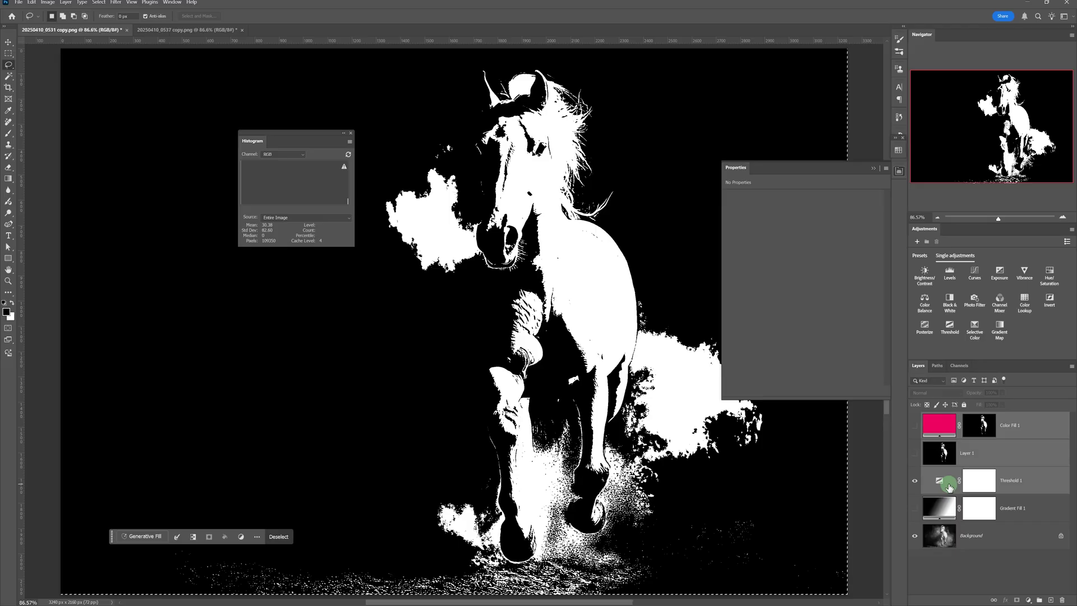
pyautogui.moveTo(949, 486); pyautogui.dragTo(1062, 601)
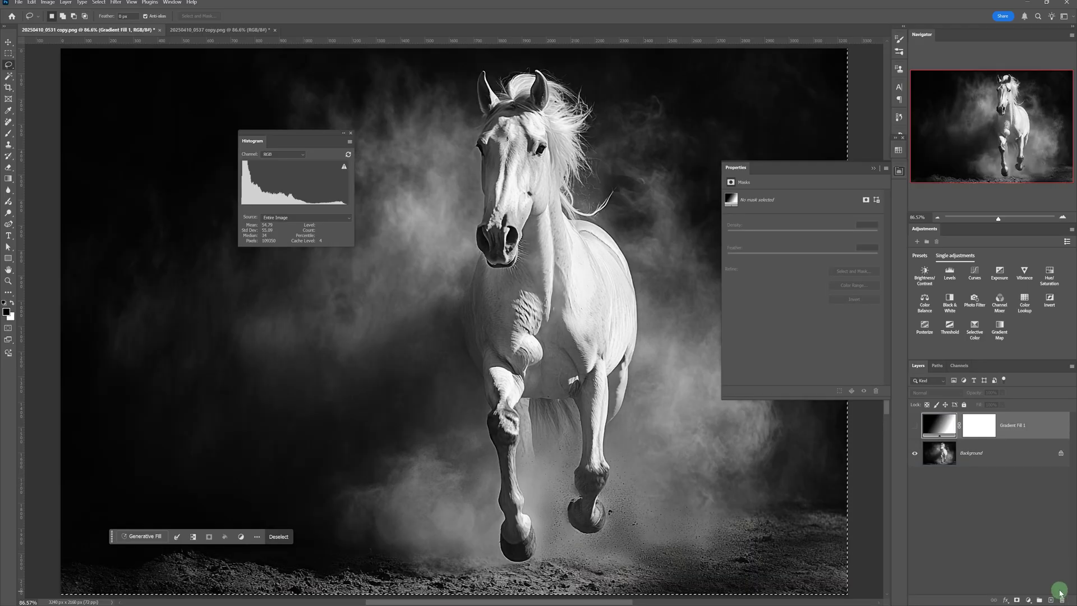
# Step: Add a Levels adjustment layer directly above the Background and set its highlight input level to 247
pyautogui.click(957, 457)
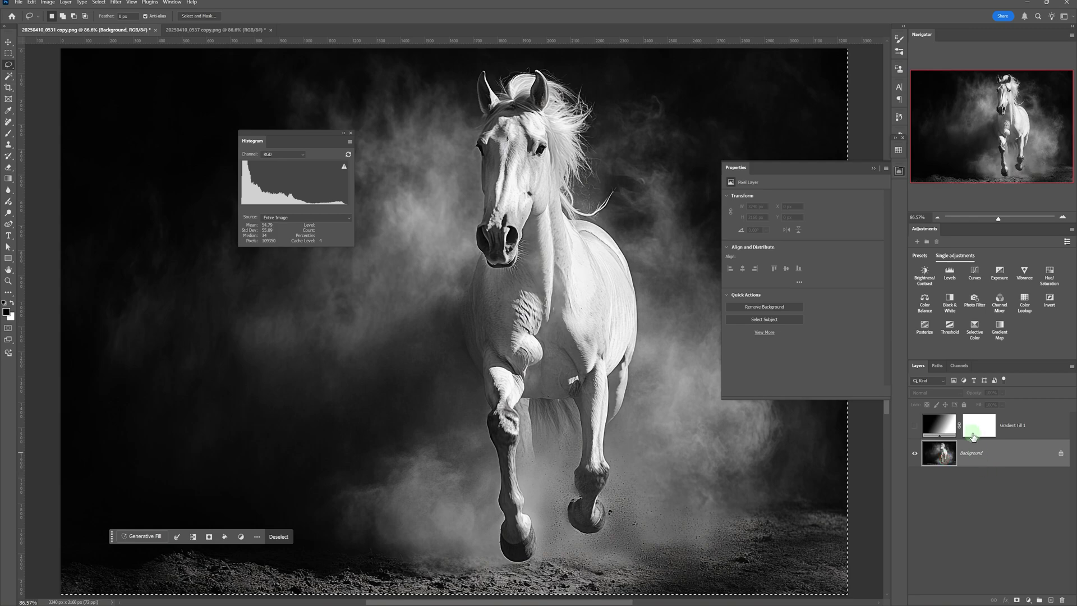
pyautogui.click(873, 169)
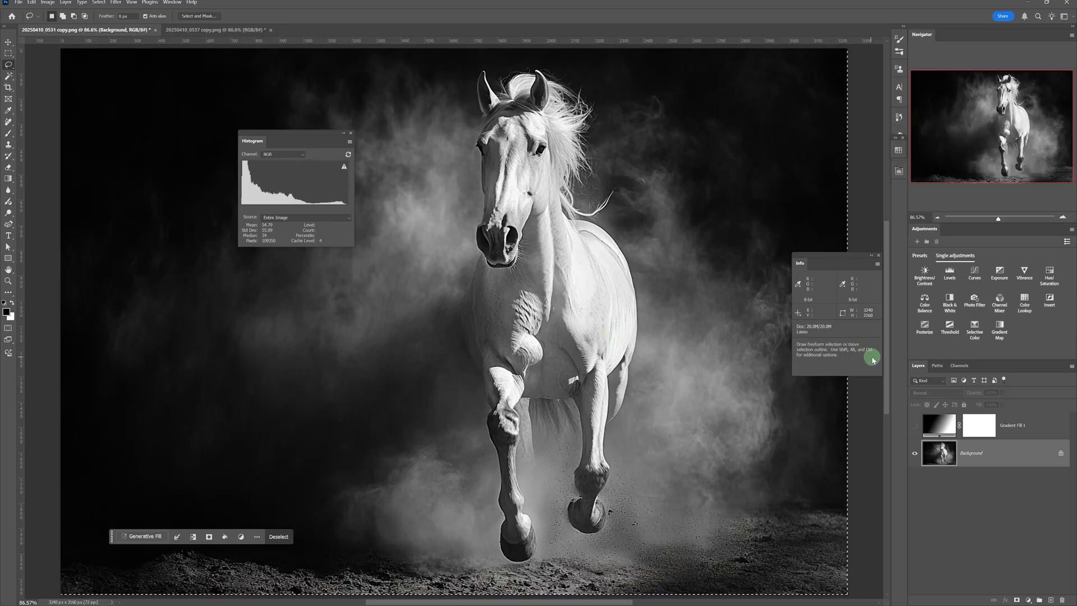
pyautogui.click(948, 277)
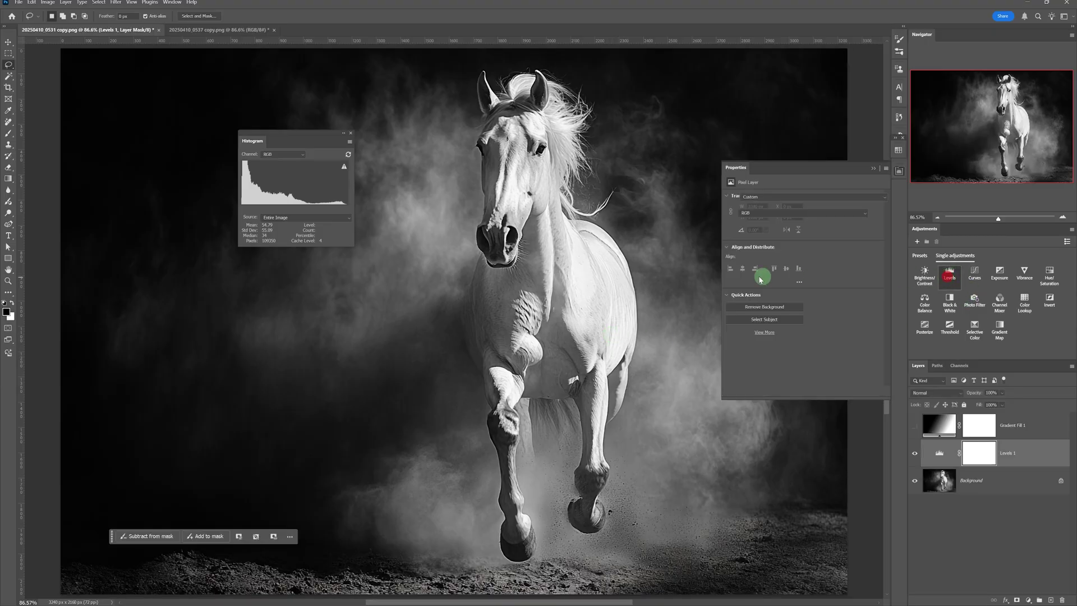
pyautogui.moveTo(863, 262); pyautogui.dragTo(857, 260)
pyautogui.click(925, 280)
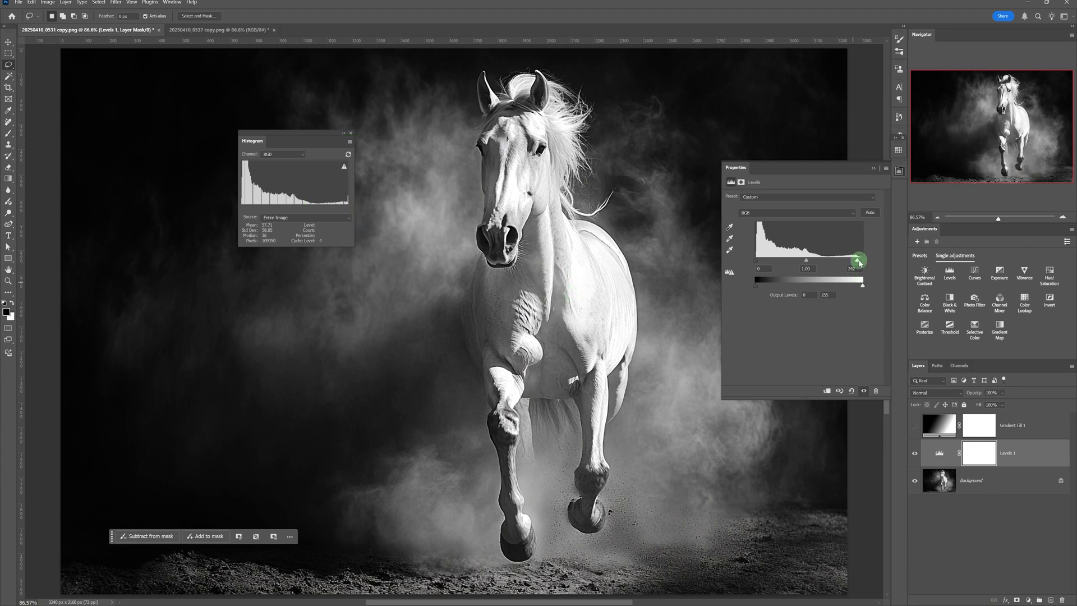
pyautogui.moveTo(858, 260); pyautogui.dragTo(860, 261)
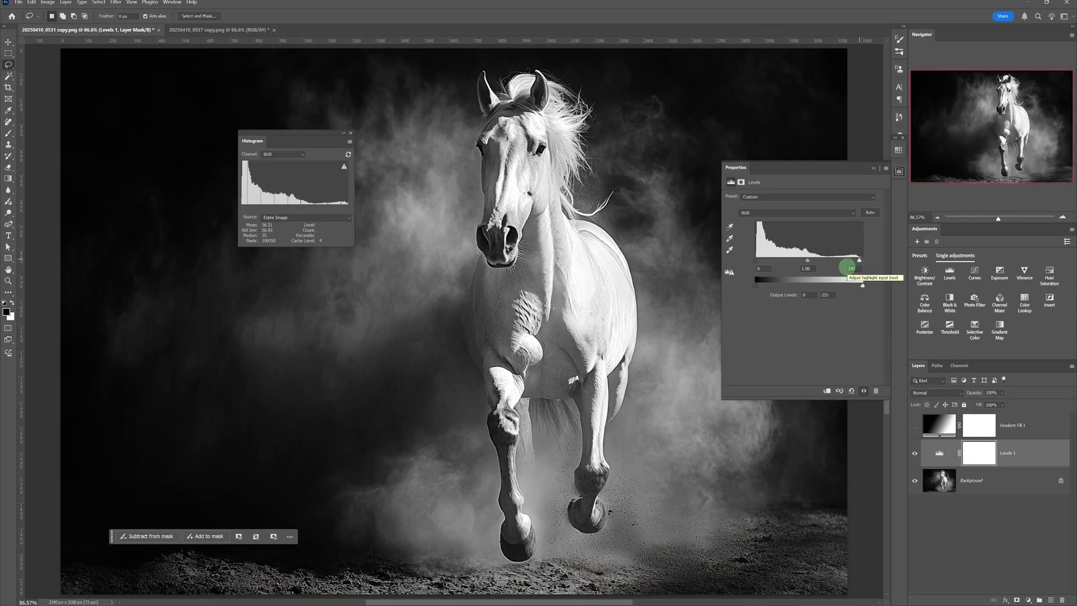
# Step: Try a Levels midtone input of 1.03 with the highlight input level at 249
pyautogui.moveTo(756, 260)
pyautogui.mouseDown()
pyautogui.moveTo(766, 260)
pyautogui.moveTo(750, 260)
pyautogui.mouseUp()
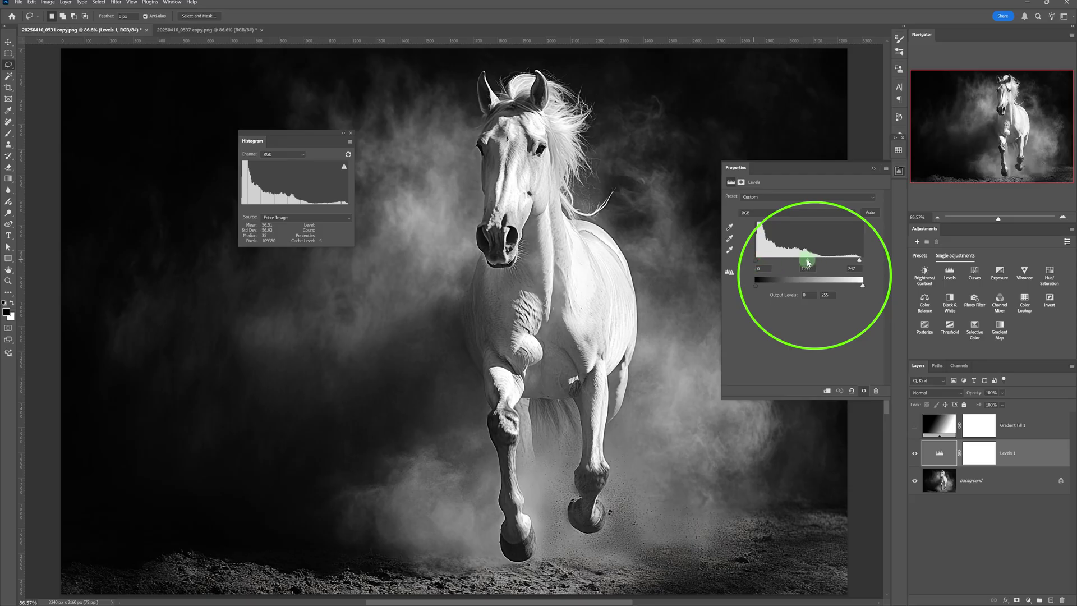
pyautogui.moveTo(859, 260); pyautogui.dragTo(809, 264)
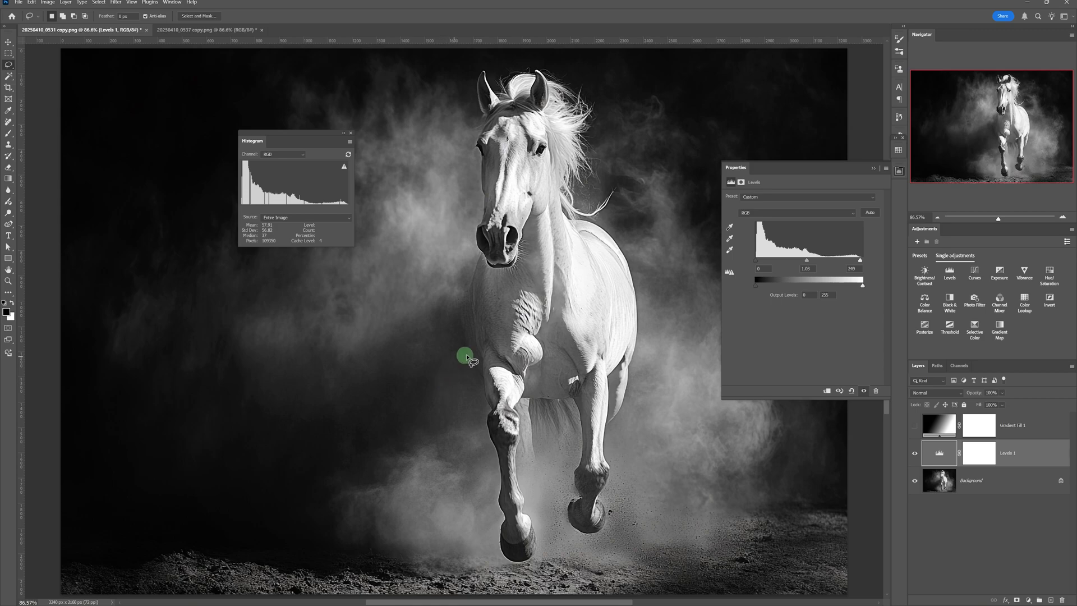
# Step: Sample a bright area on the horse's shoulder as the white point of the Levels adjustment
pyautogui.click(730, 238)
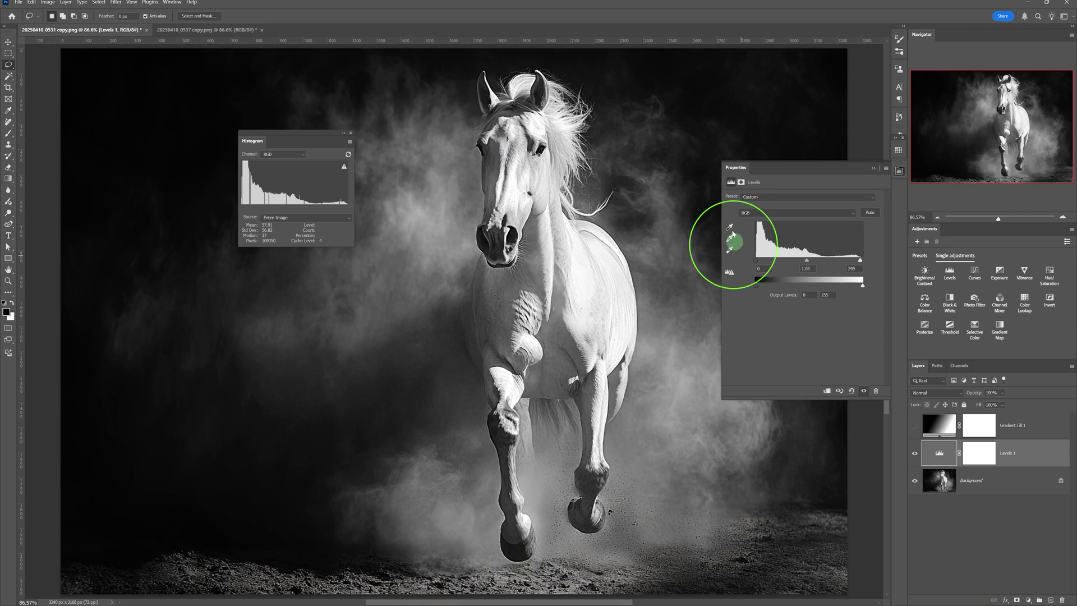
pyautogui.click(732, 238)
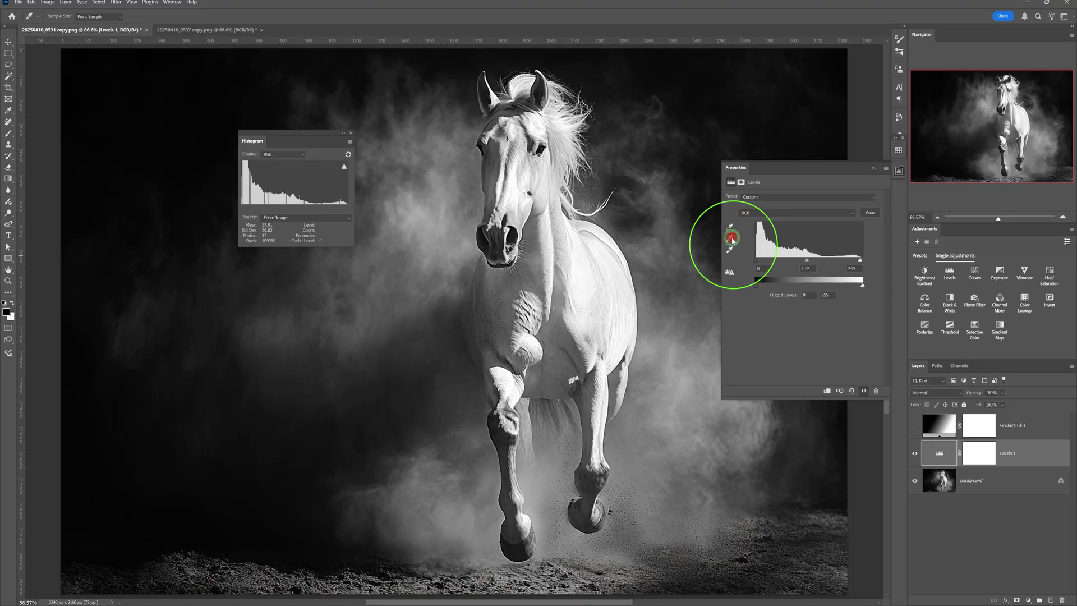
pyautogui.click(730, 251)
pyautogui.click(730, 250)
pyautogui.click(585, 259)
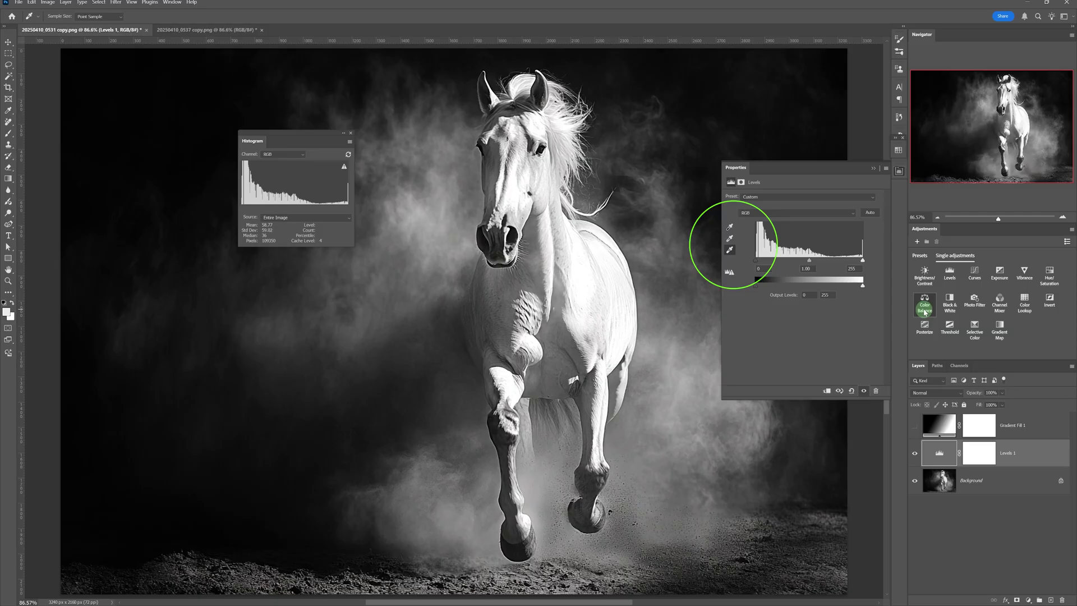
# Step: Sample the horse's dark nostril as the Levels black point and a spot on its body as the gray point
pyautogui.click(731, 227)
pyautogui.click(732, 227)
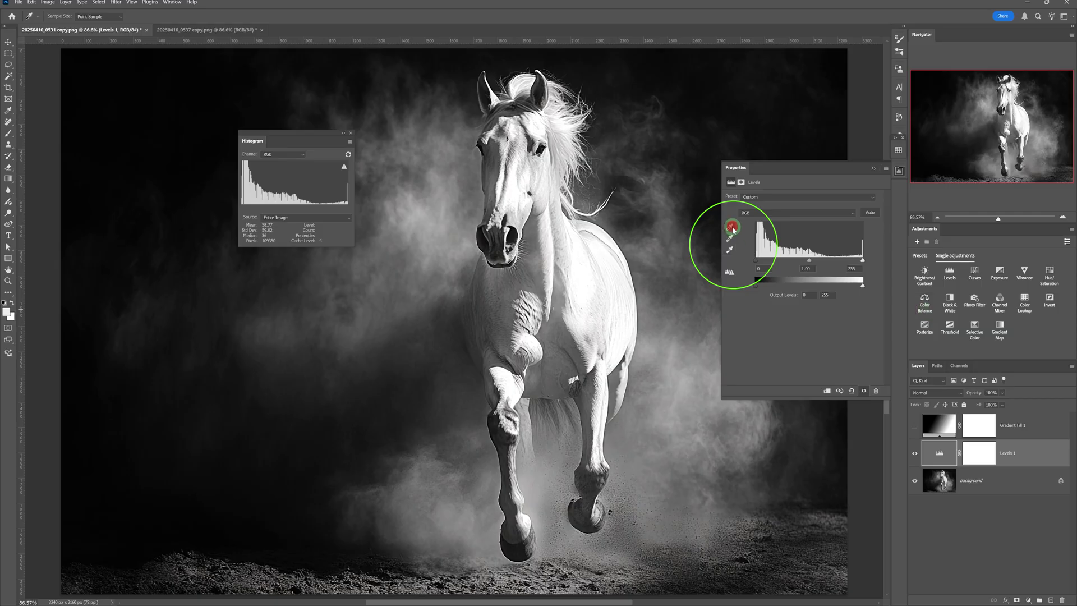
pyautogui.click(512, 233)
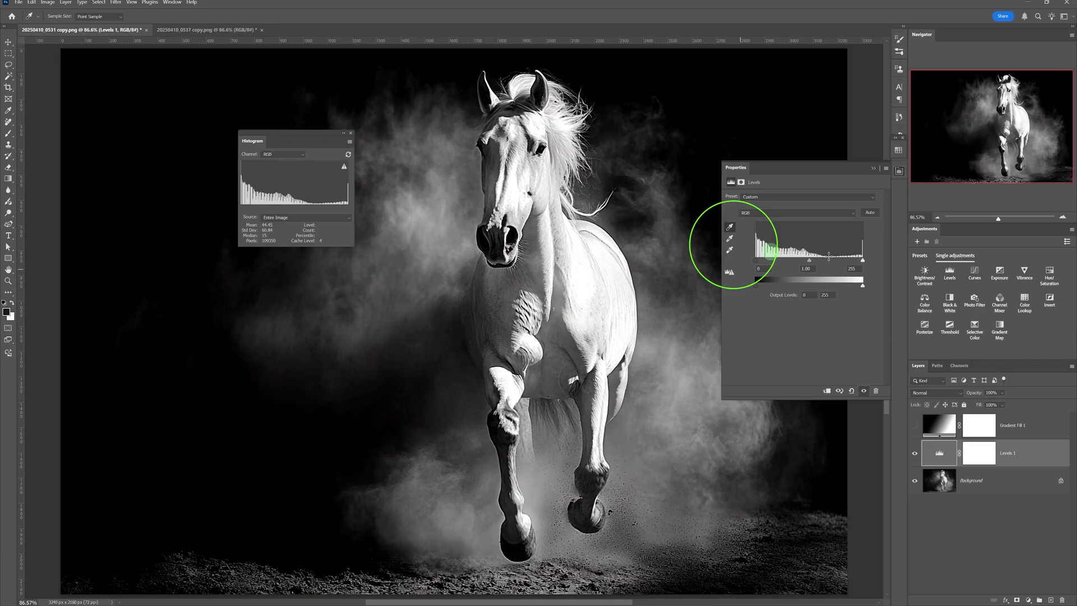
pyautogui.click(731, 240)
pyautogui.click(603, 279)
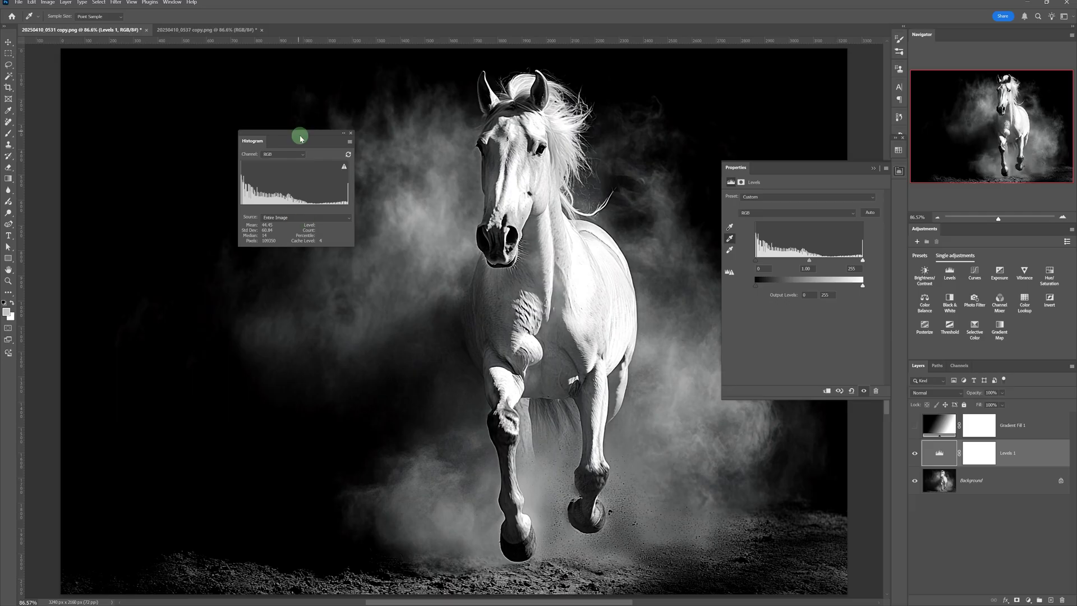
# Step: Move the histogram next to the Levels settings, and revert the Levels layer to its state before the eyedropper samples
pyautogui.moveTo(300, 138); pyautogui.dragTo(668, 83)
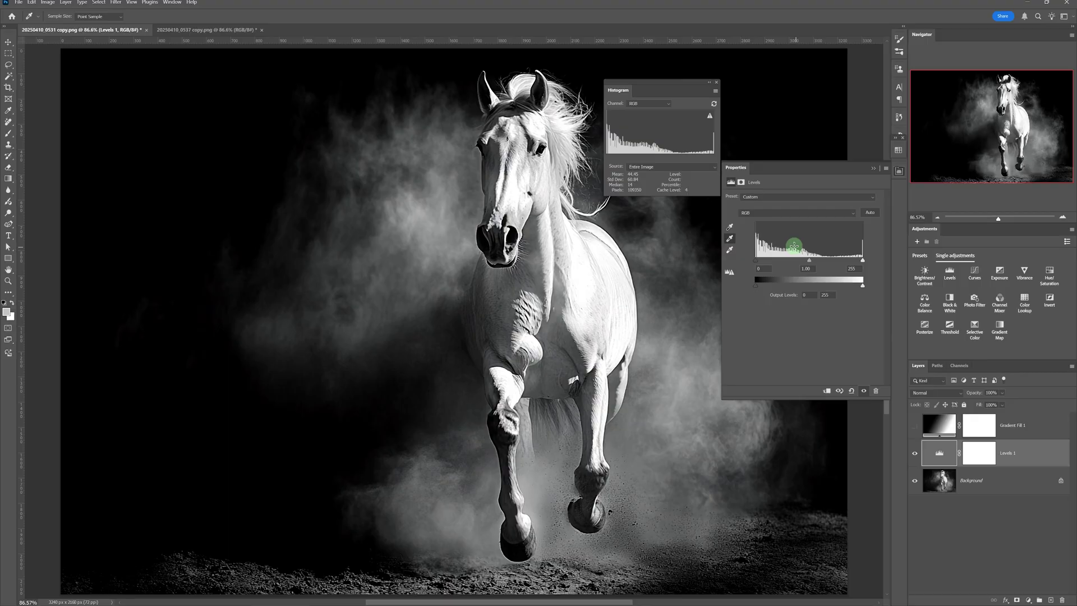
pyautogui.click(852, 392)
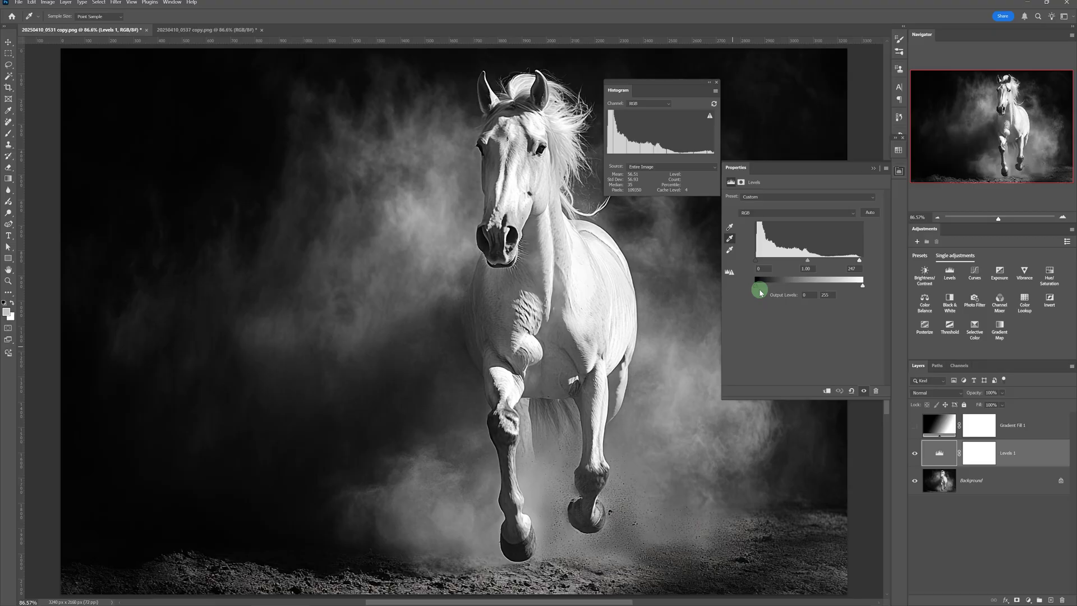
# Step: Narrow the Levels output range by raising the shadow output to 39 and lowering the highlight output to 191
pyautogui.moveTo(757, 287); pyautogui.dragTo(758, 288)
pyautogui.moveTo(758, 288); pyautogui.dragTo(773, 286)
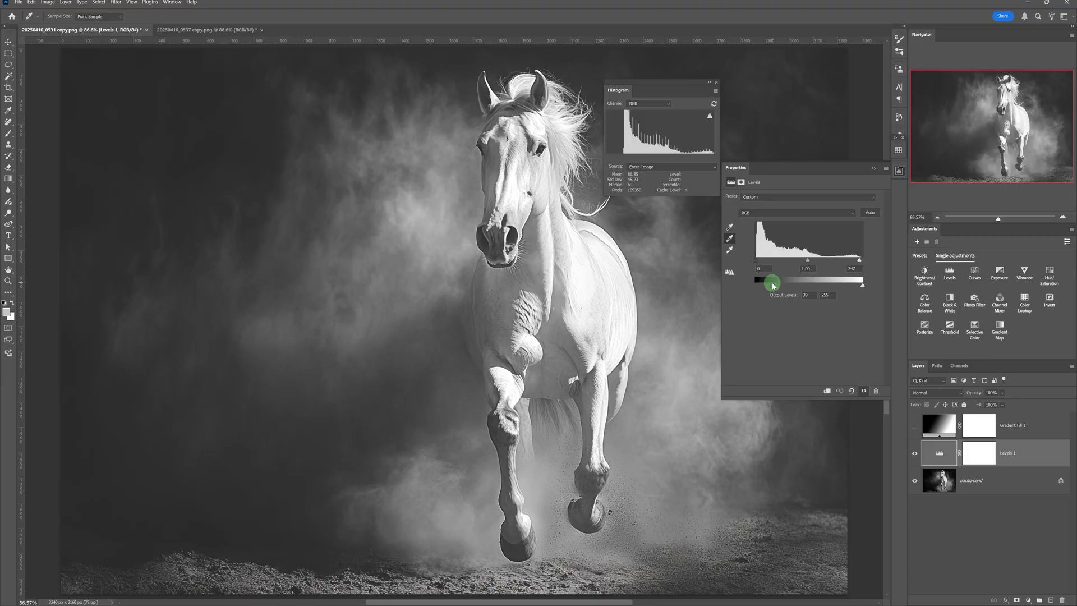
pyautogui.moveTo(862, 286); pyautogui.dragTo(852, 289)
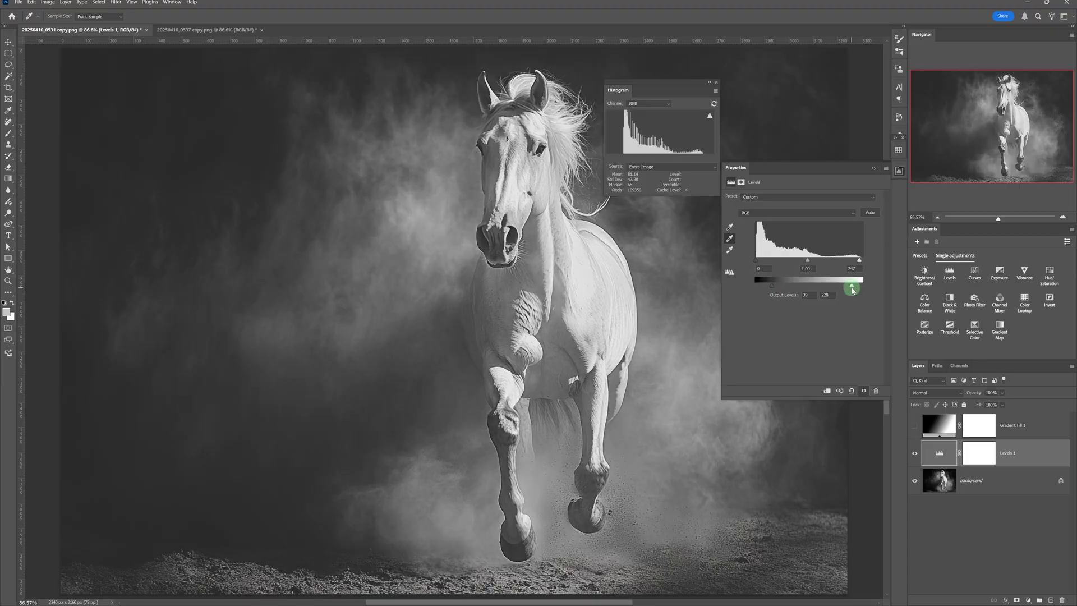
pyautogui.moveTo(852, 289); pyautogui.dragTo(837, 293)
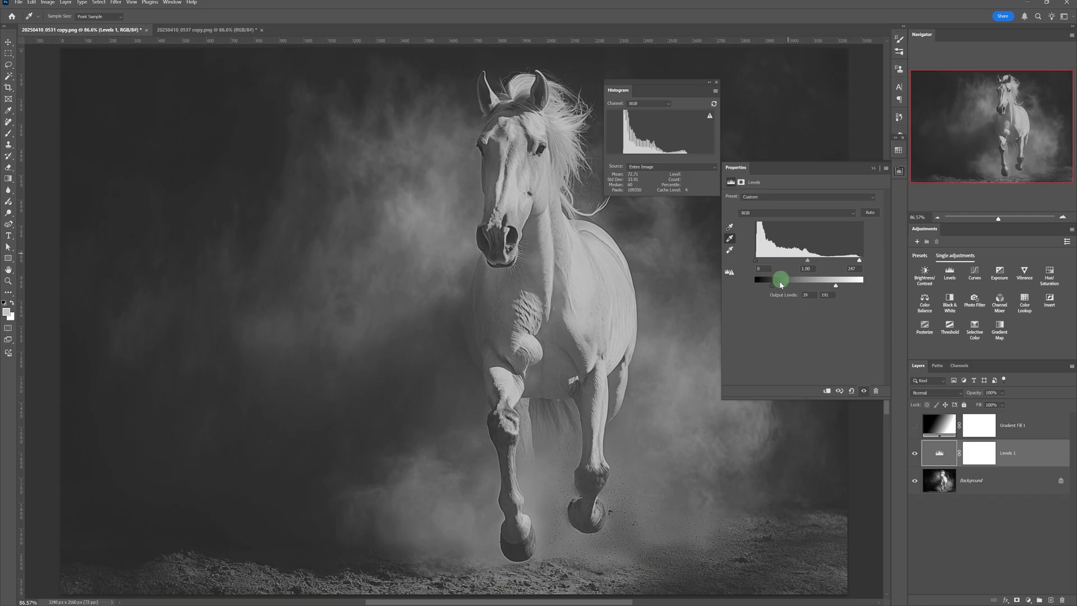
pyautogui.moveTo(780, 285); pyautogui.dragTo(755, 285)
pyautogui.moveTo(835, 286); pyautogui.dragTo(837, 286)
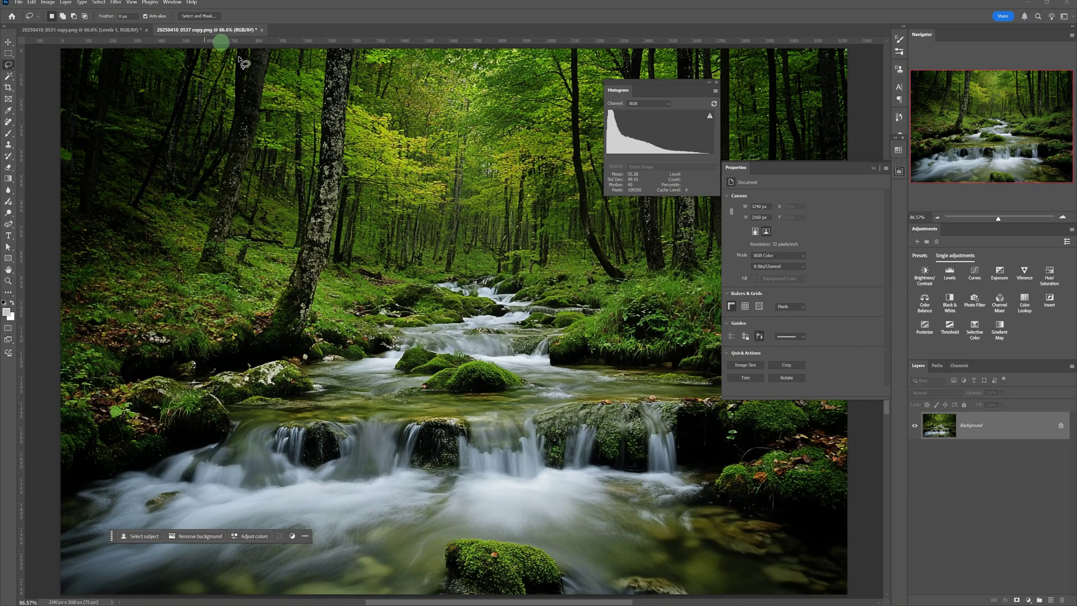
# Step: Switch to the forest stream image and place the Info readout over the stream, with the Properties collapsed
pyautogui.click(873, 168)
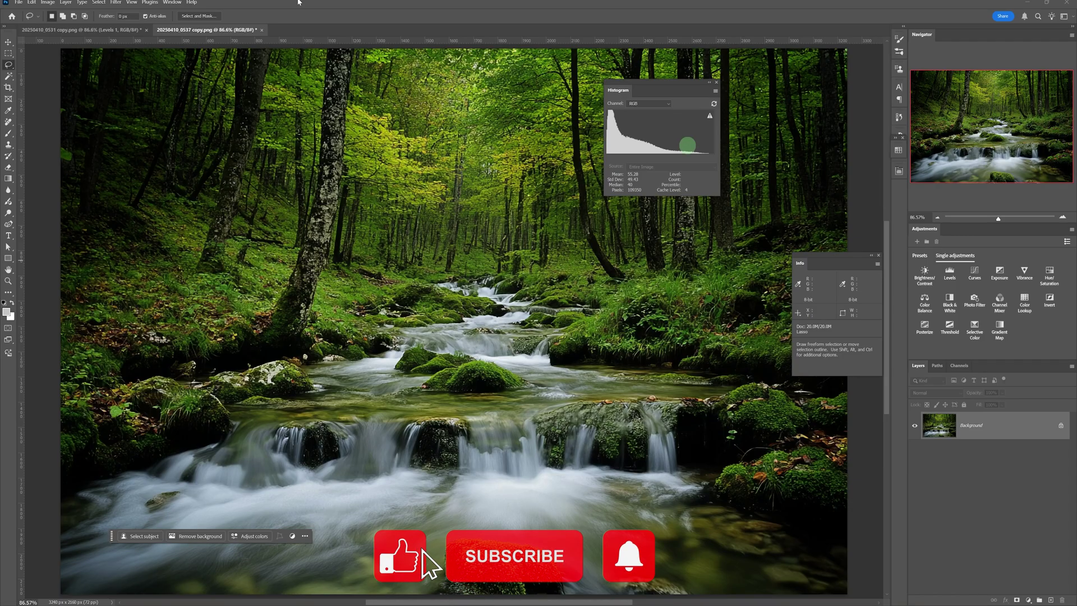
pyautogui.click(173, 2)
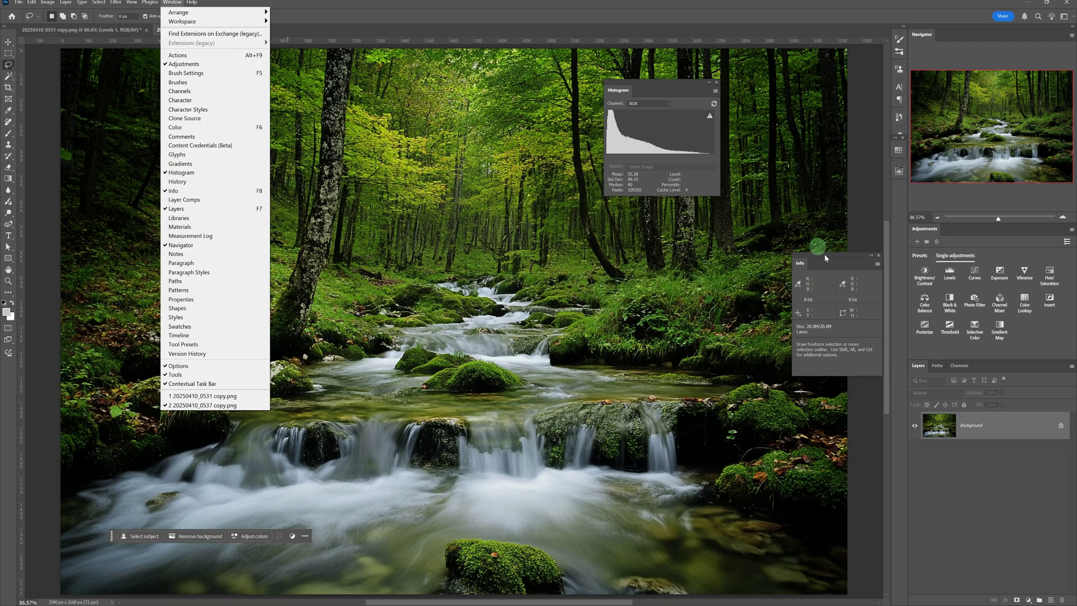
pyautogui.moveTo(825, 257); pyautogui.dragTo(599, 293)
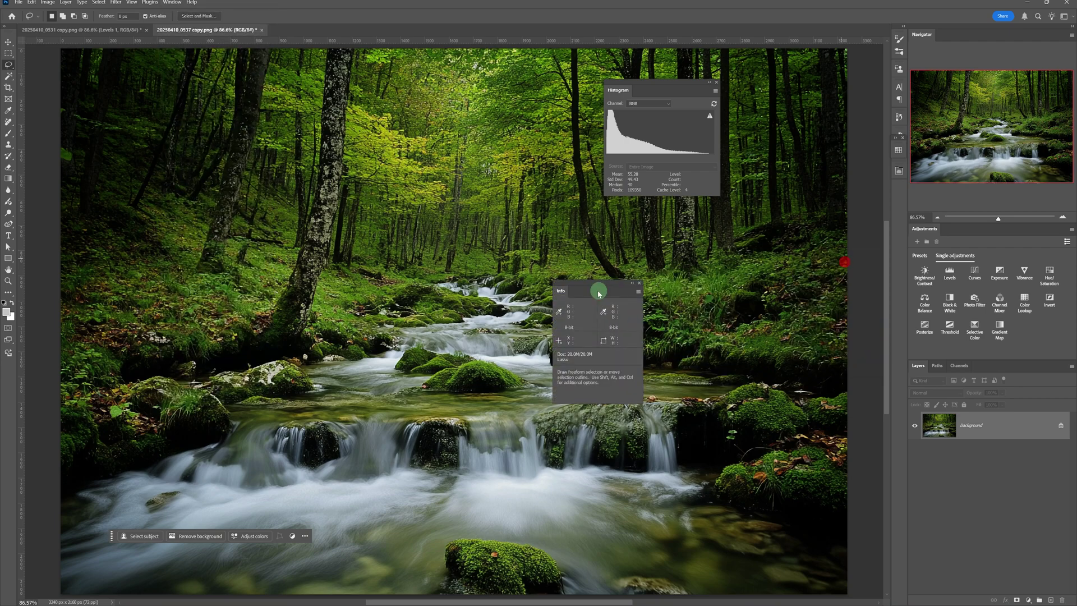
pyautogui.moveTo(599, 292); pyautogui.dragTo(352, 326)
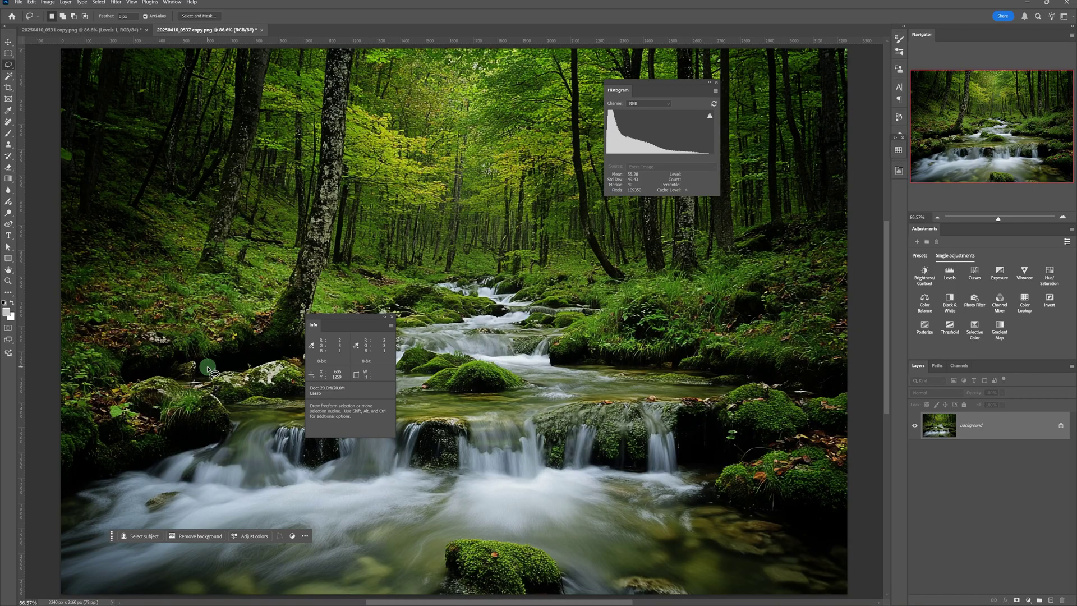
# Step: Move the Info readout off the stream, lasso several areas of the forest and water to compare their histograms, and deselect
pyautogui.moveTo(240, 358); pyautogui.dragTo(242, 358)
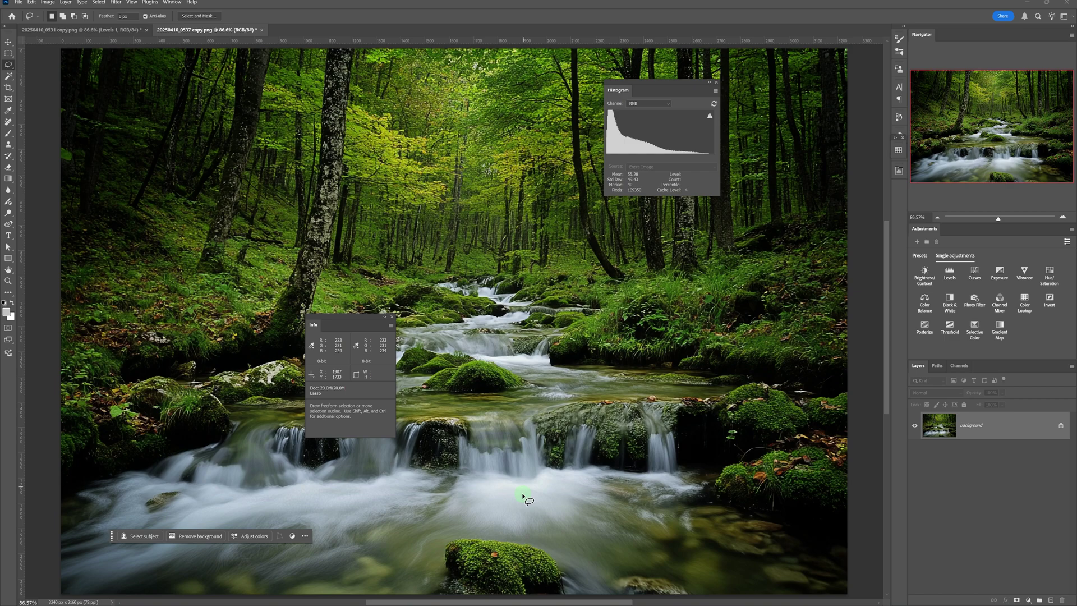
pyautogui.moveTo(344, 317)
pyautogui.mouseDown()
pyautogui.moveTo(761, 276)
pyautogui.moveTo(834, 152)
pyautogui.mouseUp()
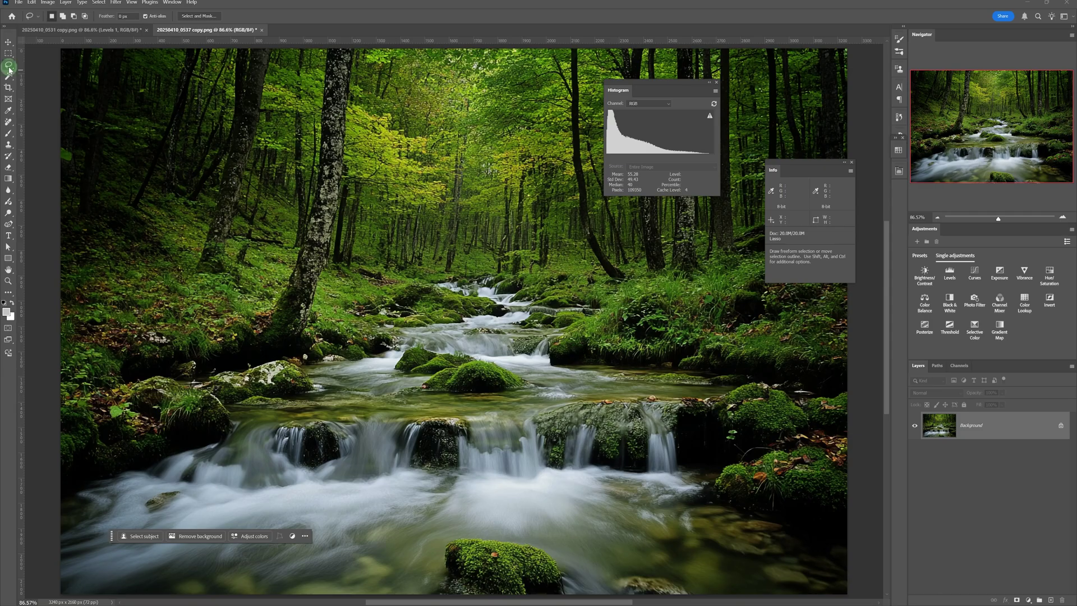
pyautogui.moveTo(473, 314); pyautogui.dragTo(478, 307)
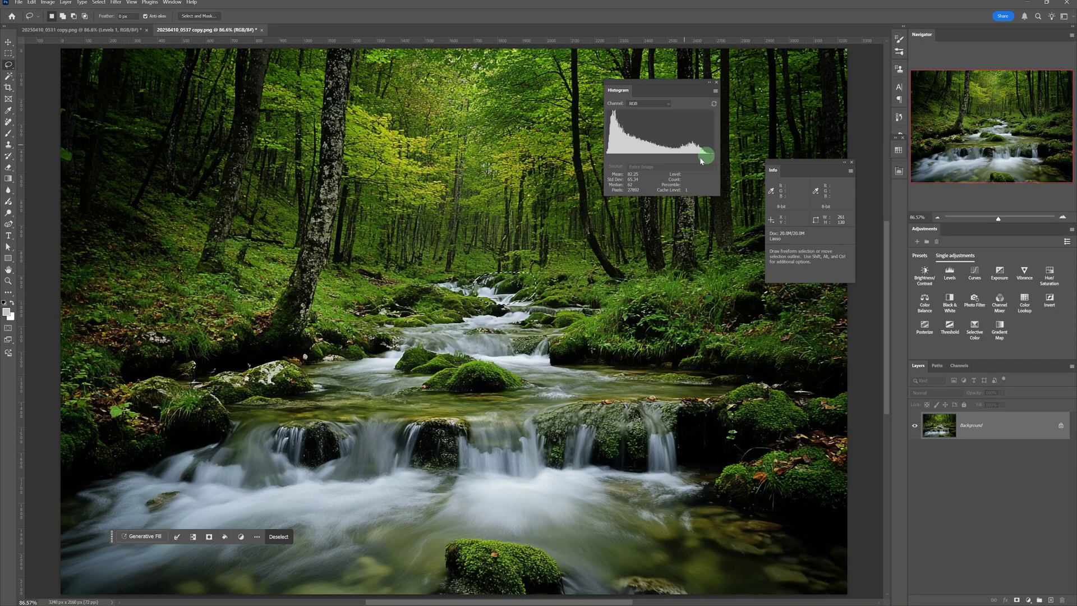
pyautogui.moveTo(316, 276); pyautogui.dragTo(352, 302)
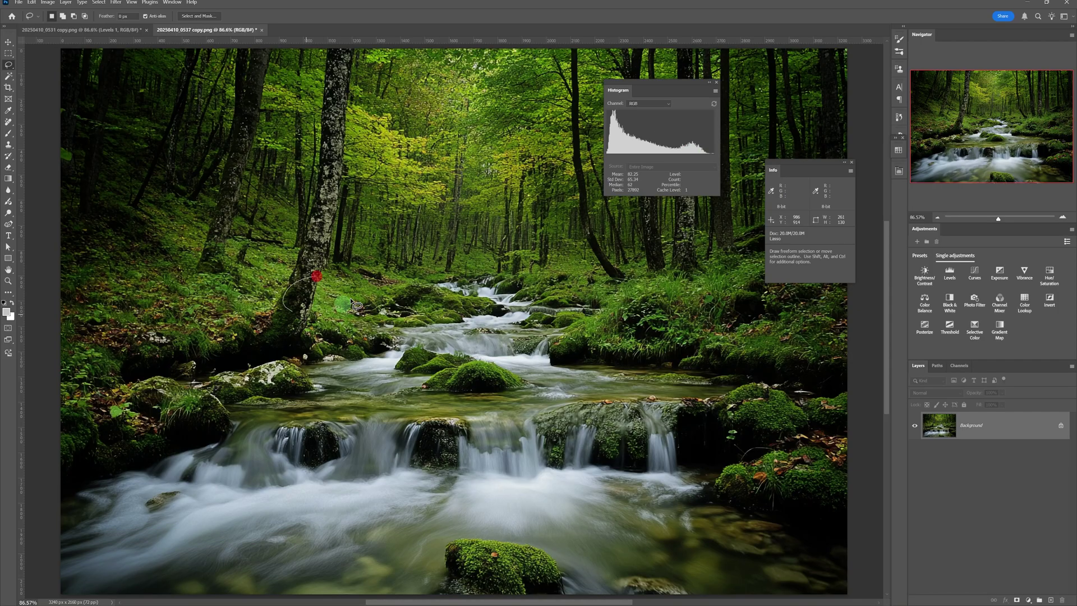
pyautogui.moveTo(273, 197); pyautogui.dragTo(306, 190)
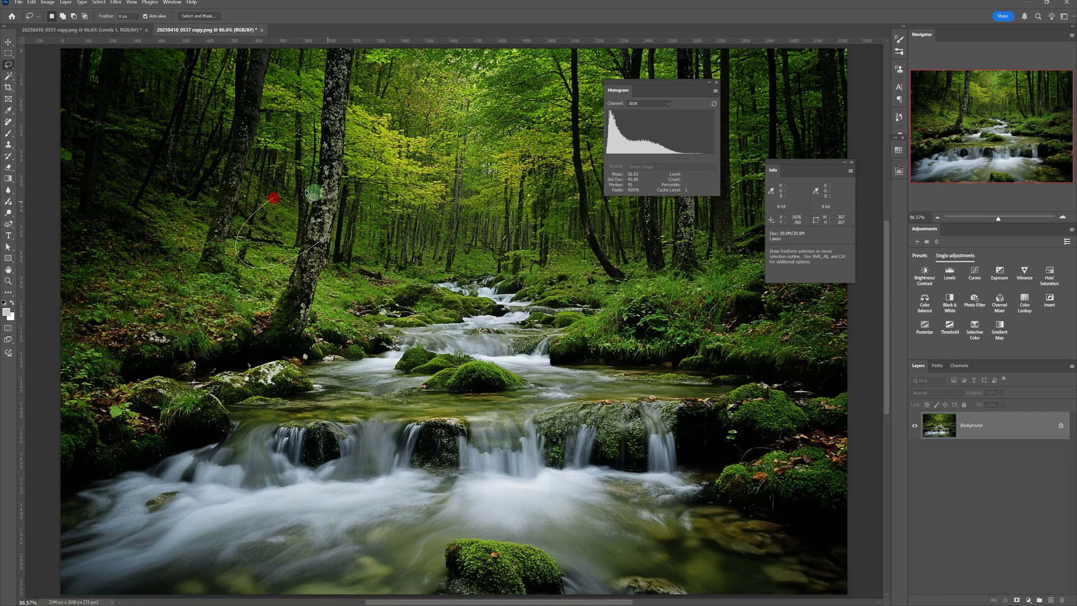
pyautogui.moveTo(92, 141); pyautogui.dragTo(56, 117)
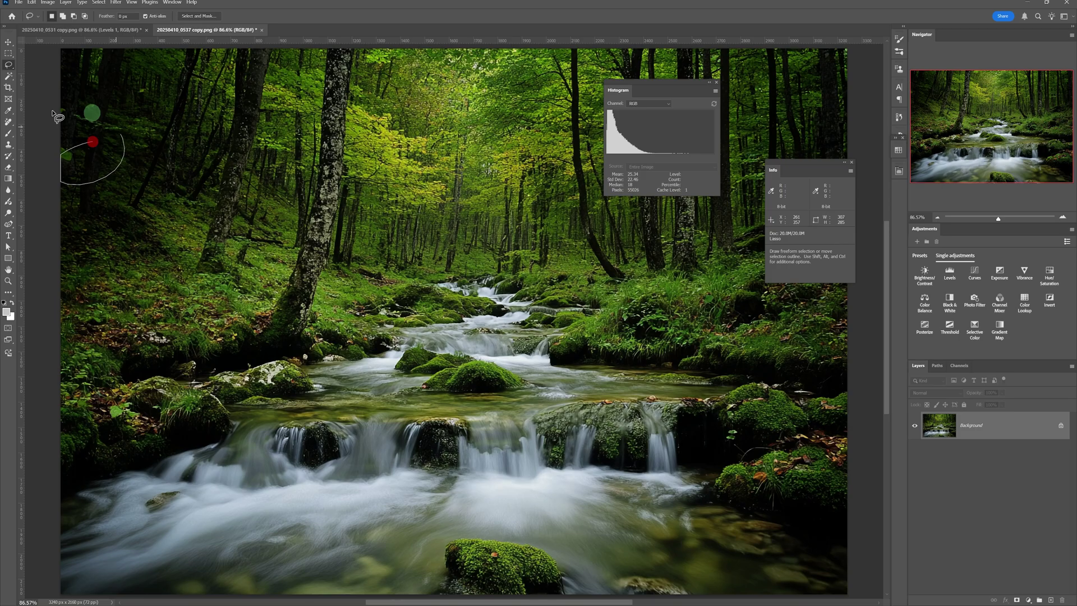
pyautogui.moveTo(441, 124); pyautogui.dragTo(510, 185)
pyautogui.moveTo(541, 221); pyautogui.dragTo(483, 251)
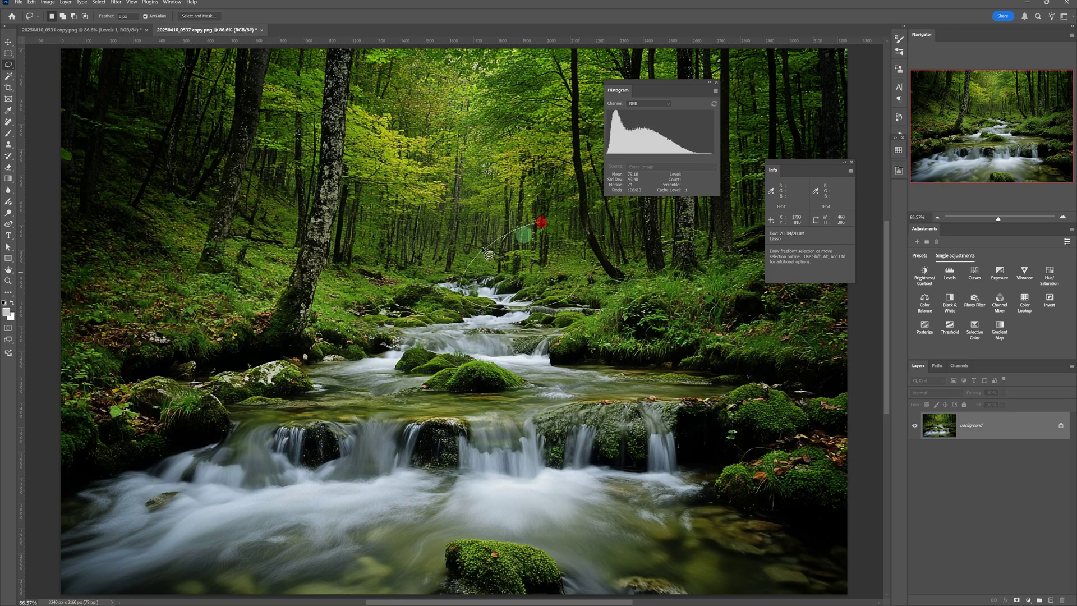
pyautogui.moveTo(362, 440); pyautogui.dragTo(432, 467)
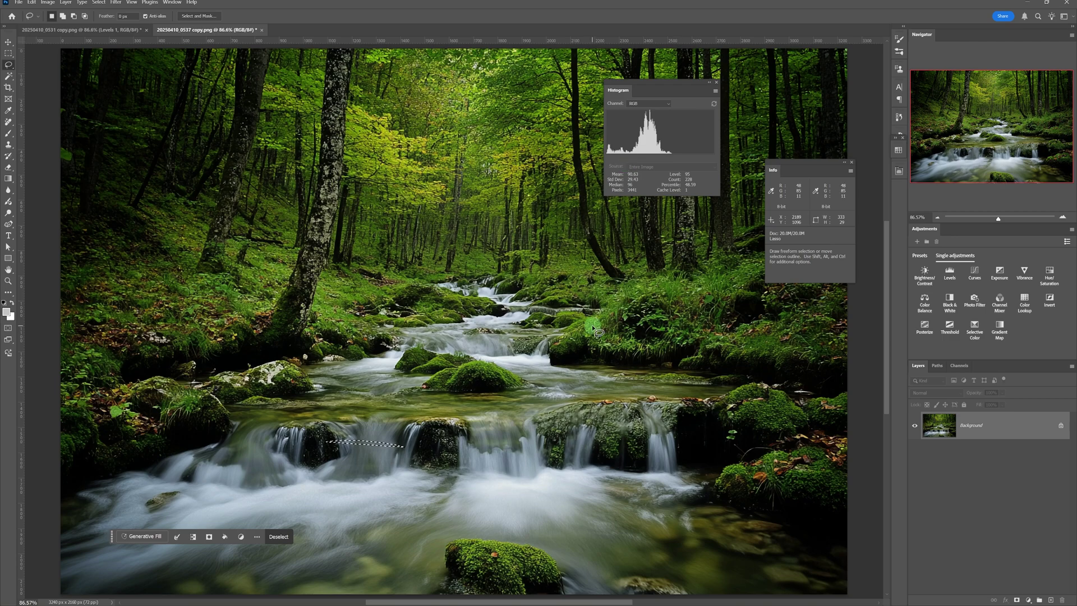
pyautogui.hotkey('ctrl', 'd')
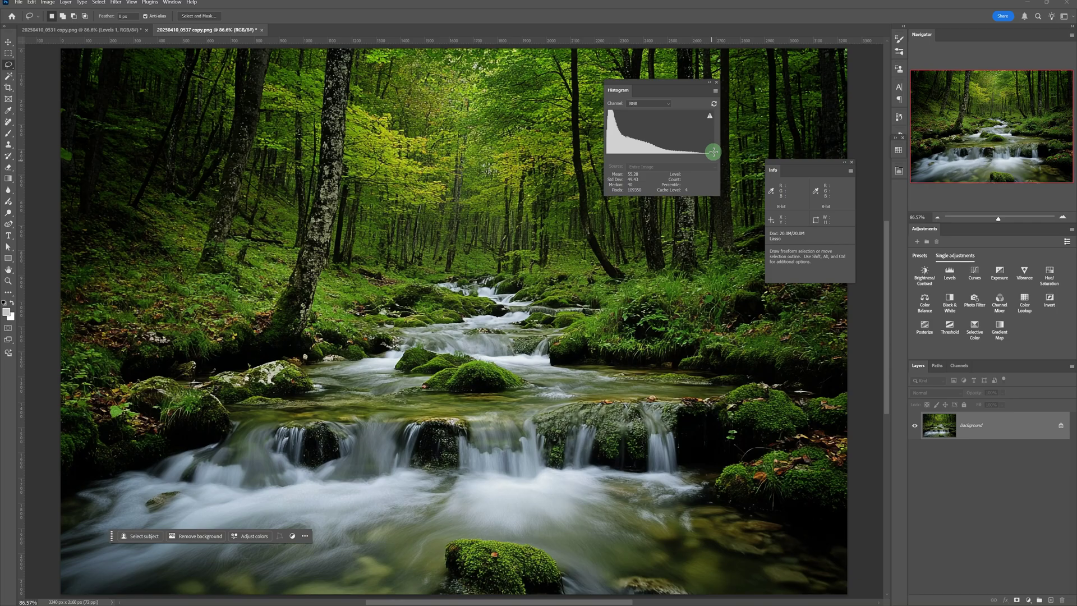
# Step: Add a Levels adjustment layer and set the RGB highlight input to 245, keeping the shadow input at 0
pyautogui.click(956, 278)
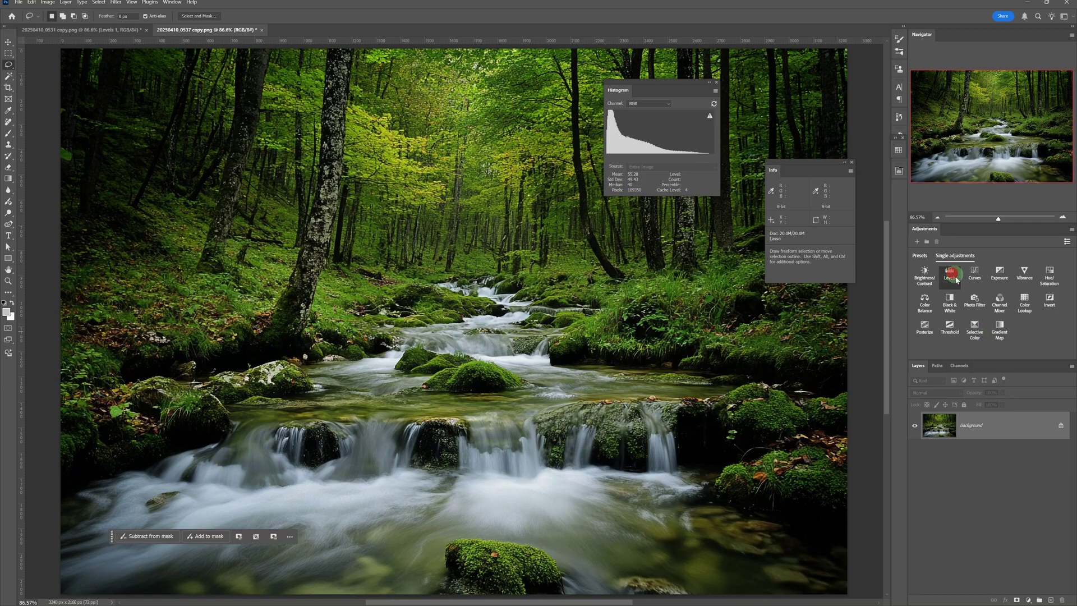
pyautogui.moveTo(871, 268); pyautogui.dragTo(856, 265)
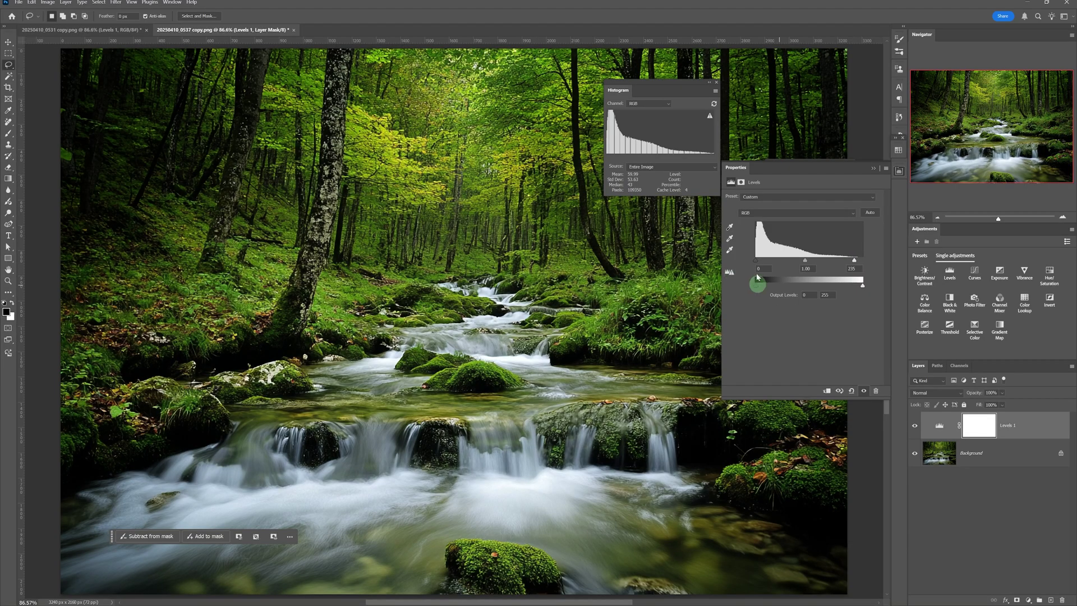
pyautogui.moveTo(760, 264); pyautogui.dragTo(742, 262)
pyautogui.moveTo(854, 260); pyautogui.dragTo(858, 259)
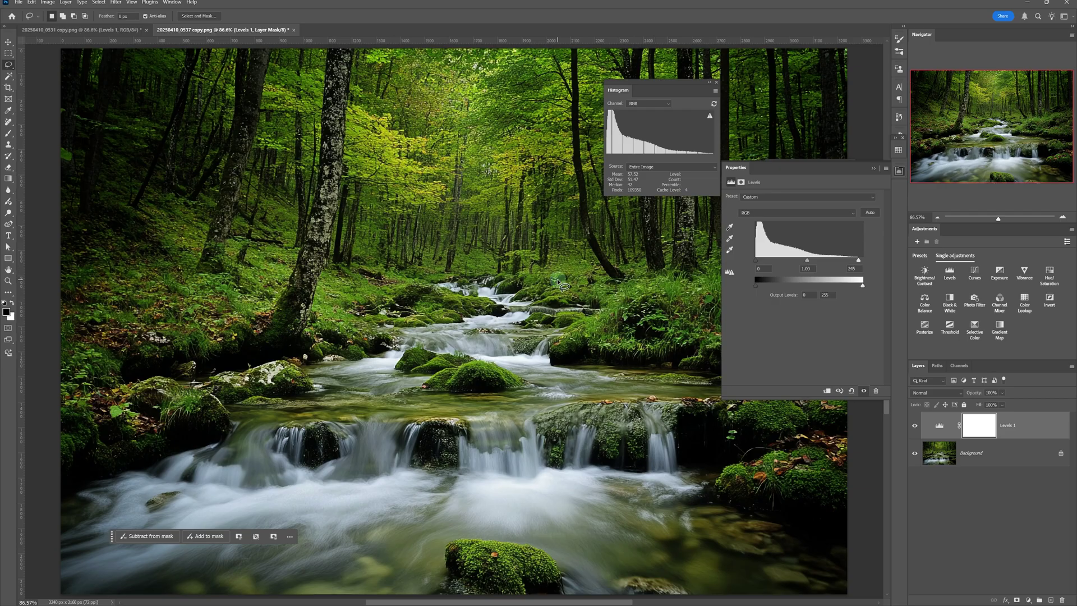
# Step: Lower the Levels highlight inputs per channel: Red to 232, Green to 235 and Blue to 239
pyautogui.click(748, 216)
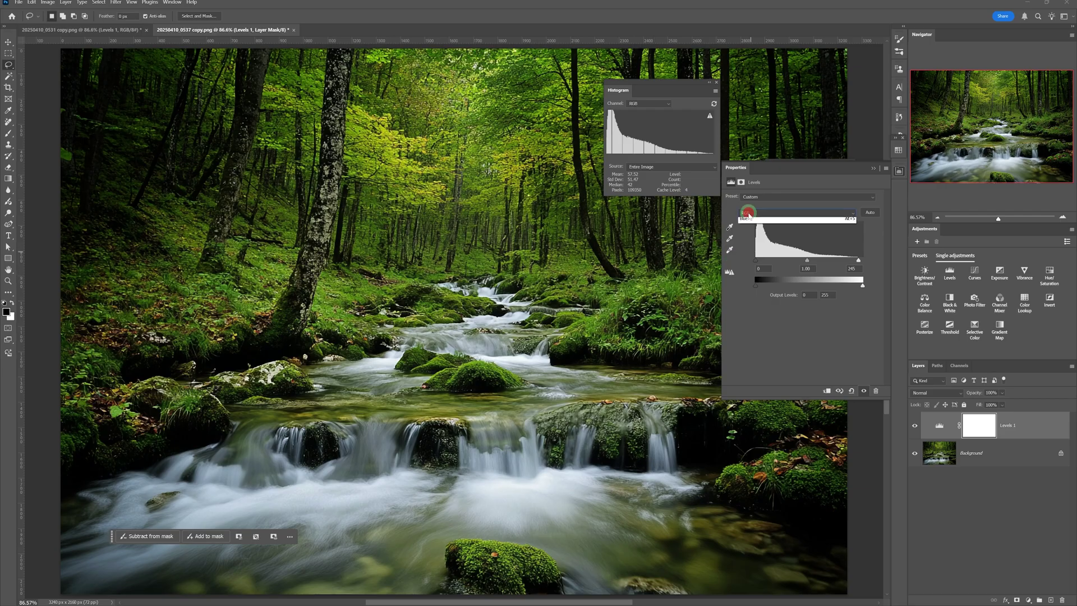
pyautogui.click(750, 225)
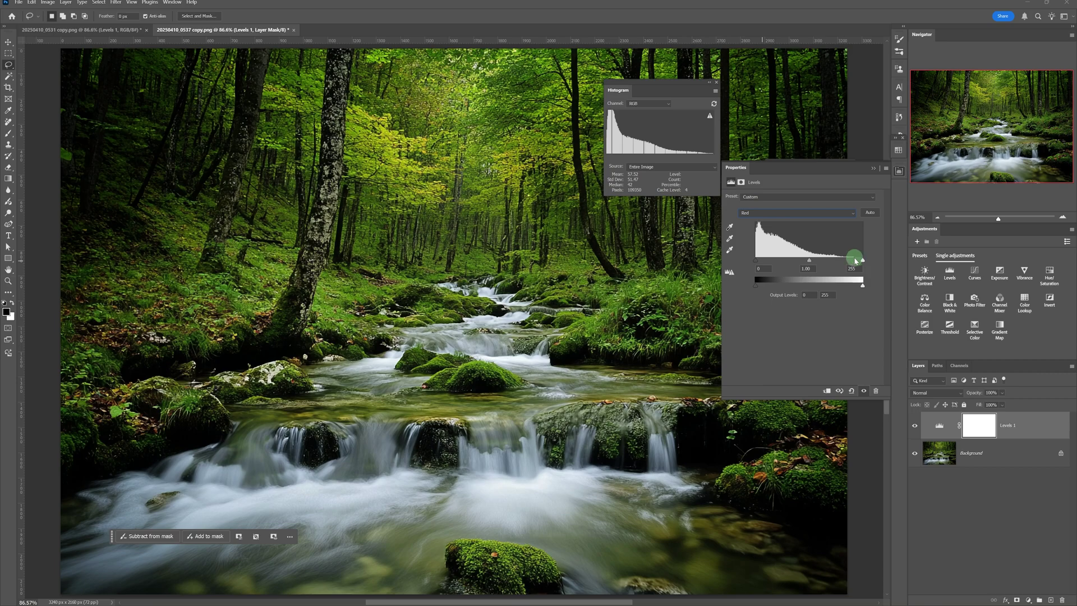
pyautogui.moveTo(862, 258); pyautogui.dragTo(855, 263)
pyautogui.click(753, 215)
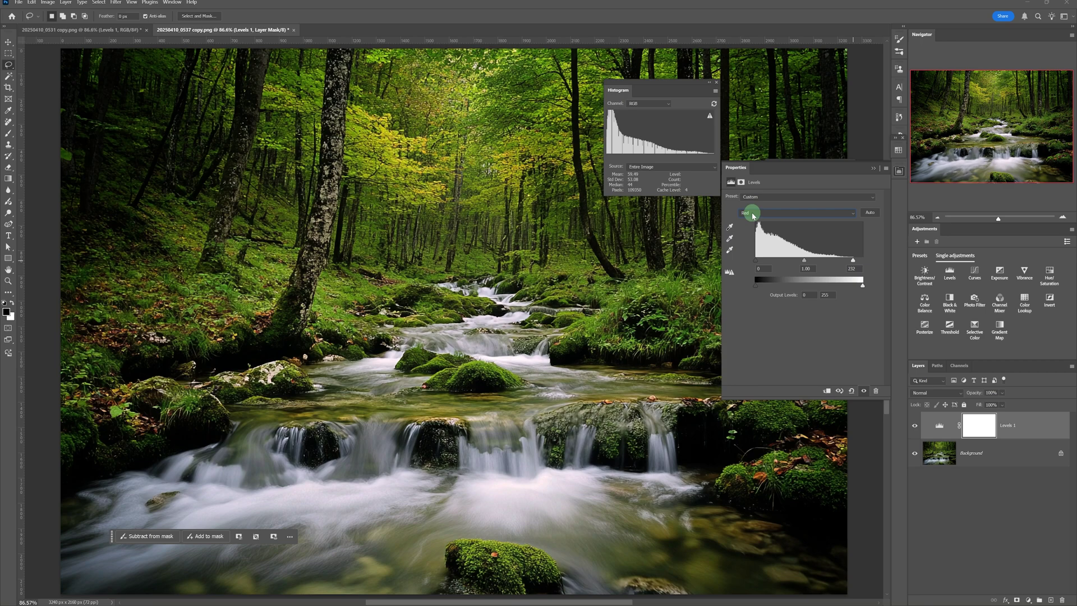
pyautogui.click(755, 236)
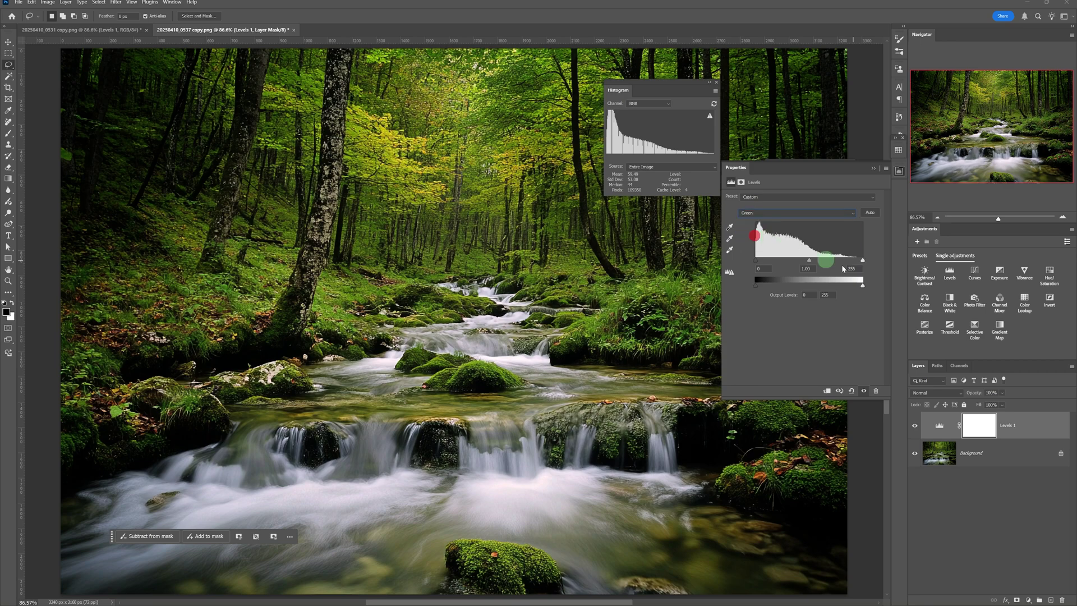
pyautogui.moveTo(863, 260); pyautogui.dragTo(855, 260)
pyautogui.click(768, 216)
pyautogui.click(757, 246)
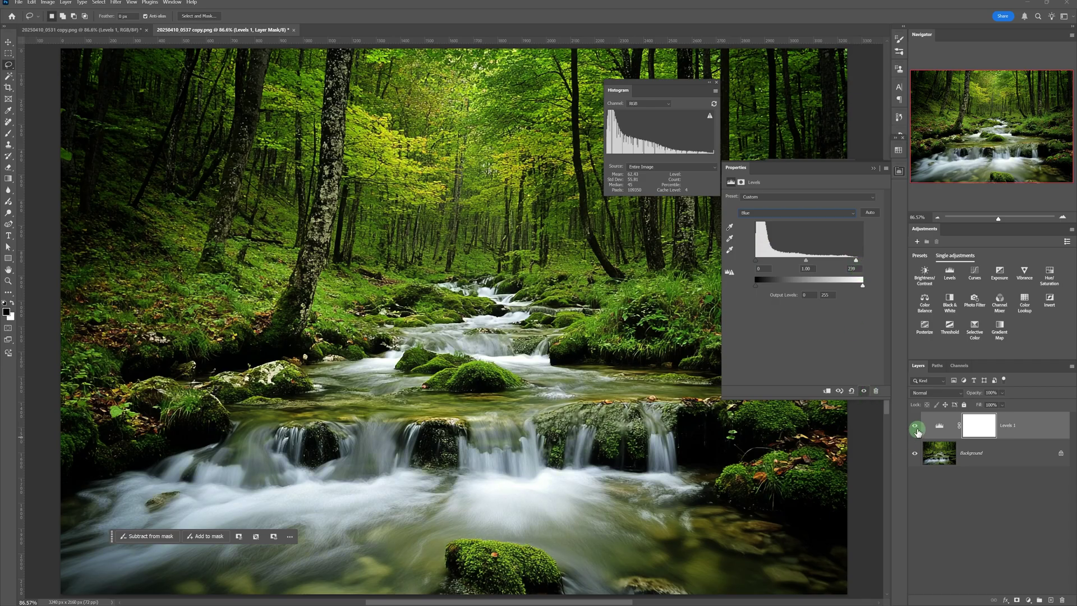
# Step: Toggle the Levels layer's visibility repeatedly to compare the image before and after, leaving the layer visible
pyautogui.click(917, 429)
pyautogui.click(916, 429)
pyautogui.click(917, 429)
pyautogui.click(917, 430)
pyautogui.click(917, 429)
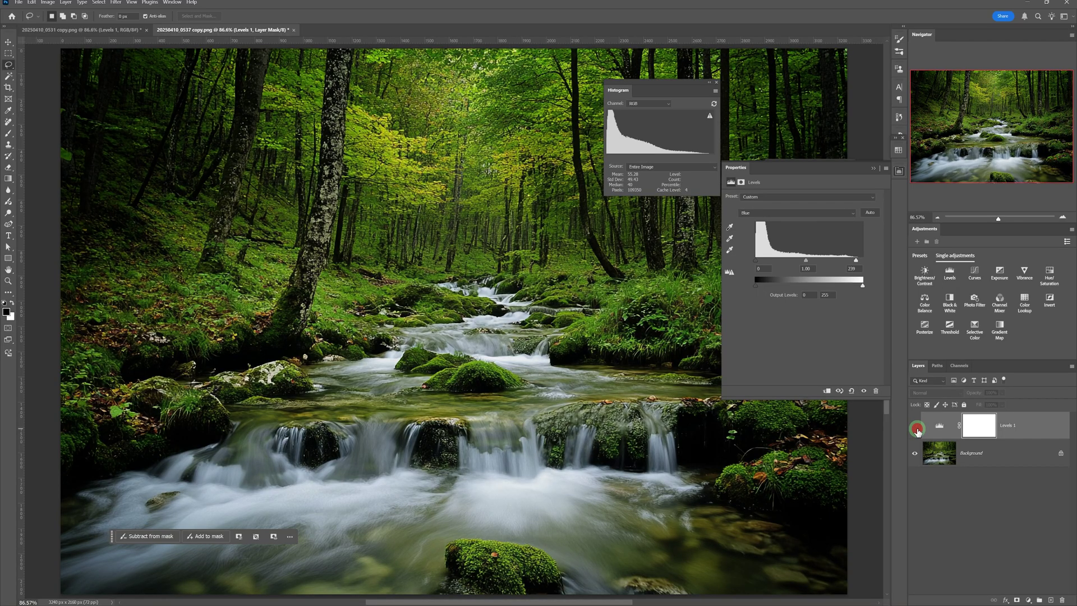
pyautogui.click(917, 429)
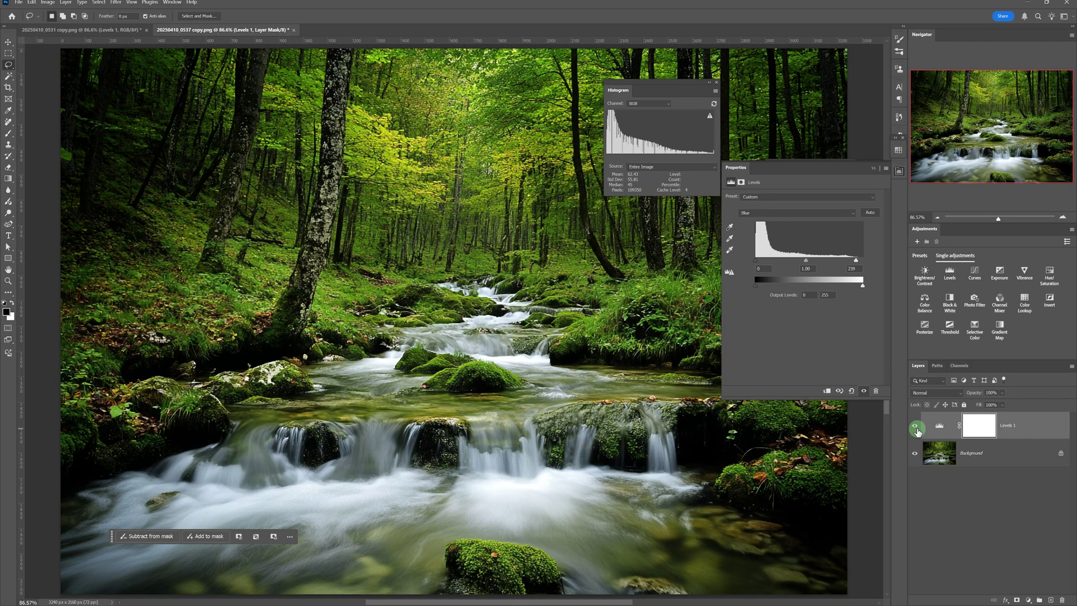
# Step: Review the RGB channel in Levels, then try the Red channel's shadow and highlight outputs and return them to 0 and 255
pyautogui.click(777, 214)
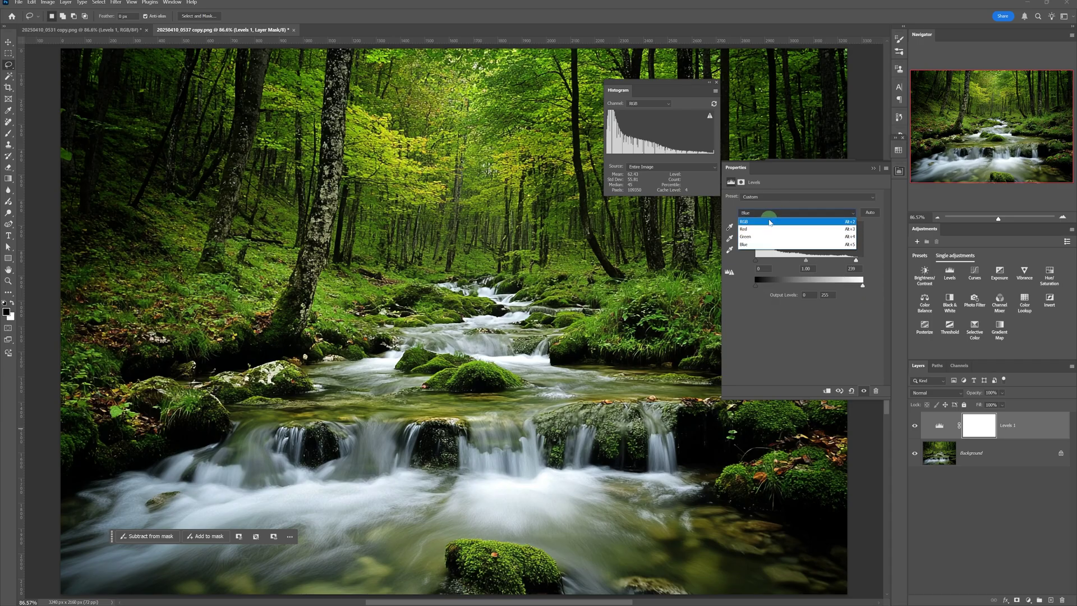
pyautogui.click(770, 222)
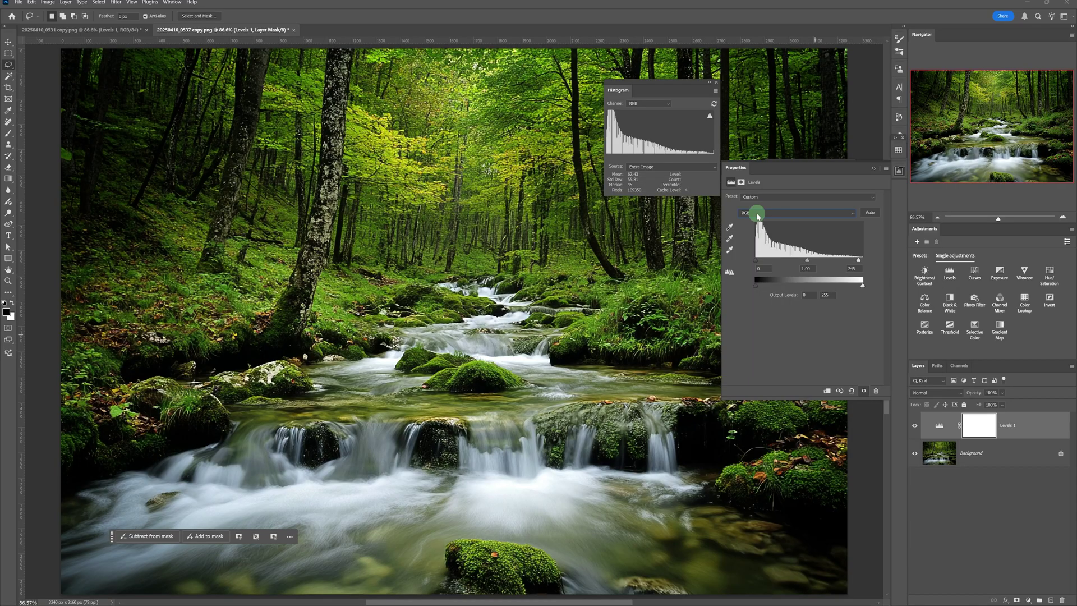
pyautogui.click(758, 214)
pyautogui.click(757, 229)
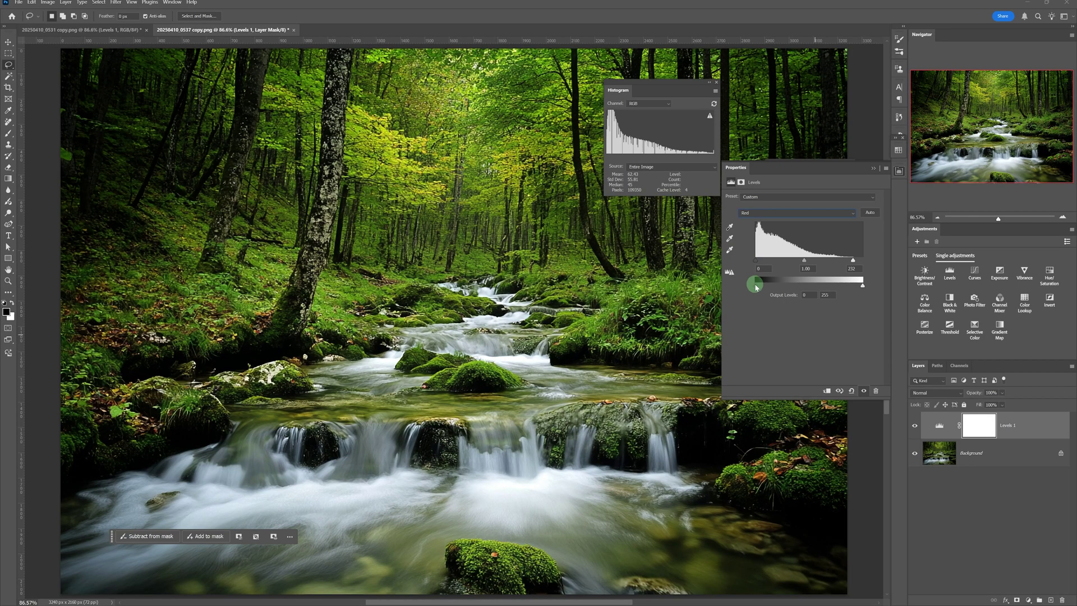
pyautogui.moveTo(756, 288)
pyautogui.mouseDown()
pyautogui.moveTo(825, 290)
pyautogui.moveTo(746, 288)
pyautogui.mouseUp()
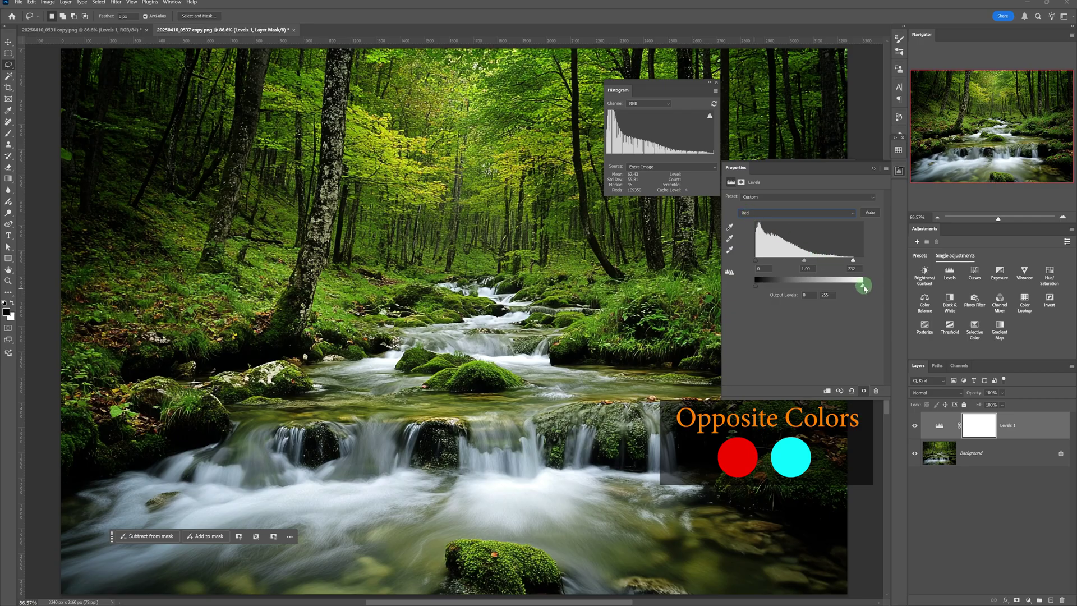
pyautogui.click(863, 287)
pyautogui.moveTo(863, 286)
pyautogui.mouseDown()
pyautogui.moveTo(820, 287)
pyautogui.moveTo(870, 288)
pyautogui.mouseUp()
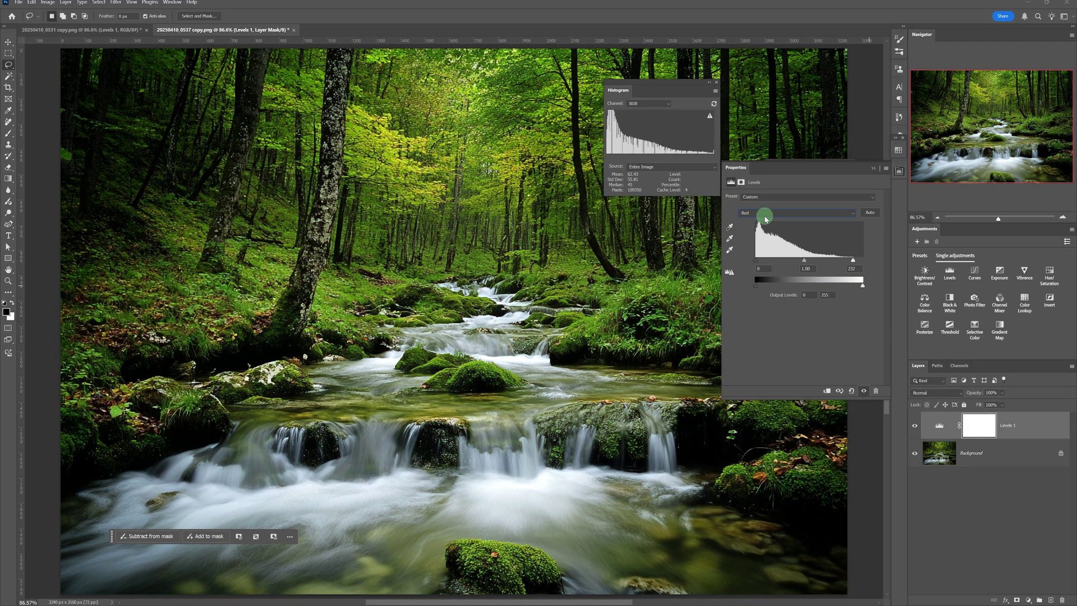
# Step: Set the Green channel's Levels output range to 11 for the shadows and 243 for the highlights
pyautogui.click(766, 213)
pyautogui.click(761, 234)
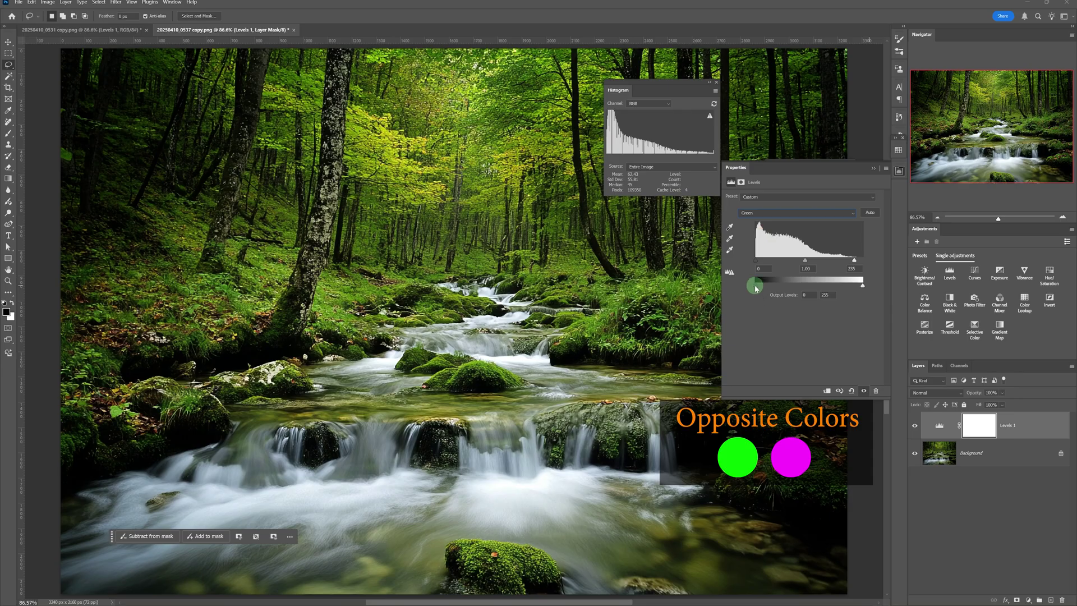
pyautogui.moveTo(759, 288); pyautogui.dragTo(776, 277)
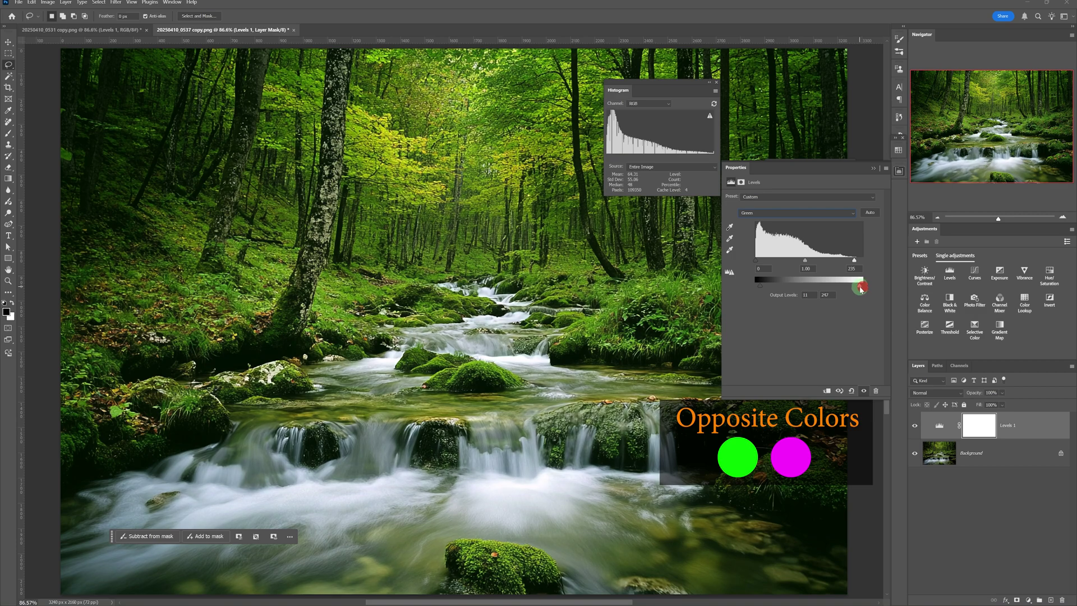
pyautogui.moveTo(861, 289)
pyautogui.mouseDown()
pyautogui.moveTo(822, 289)
pyautogui.moveTo(861, 289)
pyautogui.mouseUp()
# Step: Try a Blue channel shadow output of 23, lower its highlight output to yellow the bright areas, and return the shadow output to 0
pyautogui.click(764, 212)
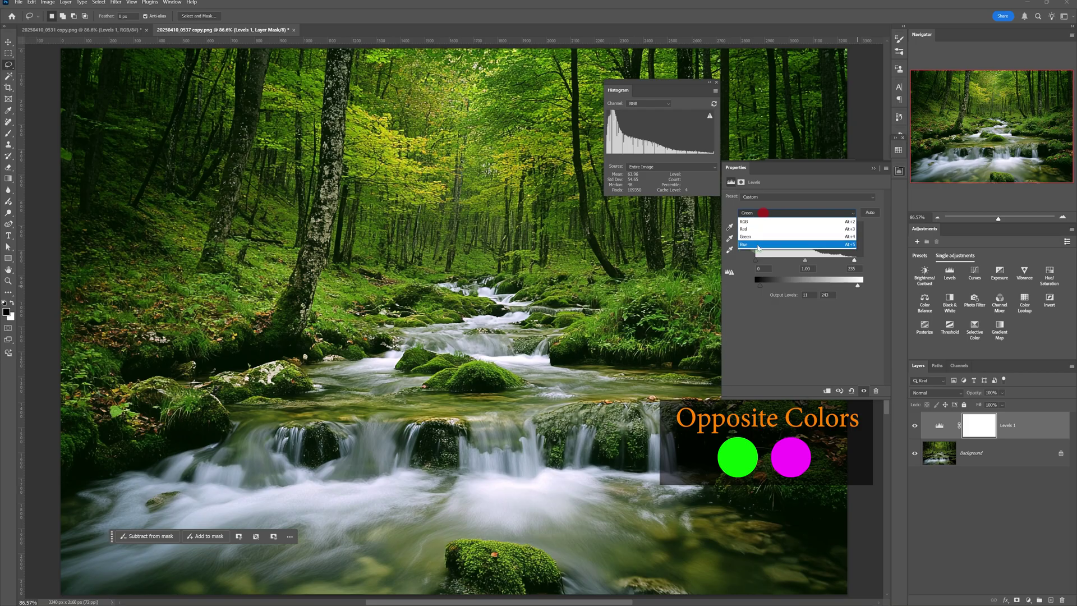
pyautogui.click(757, 244)
pyautogui.moveTo(755, 286); pyautogui.dragTo(767, 292)
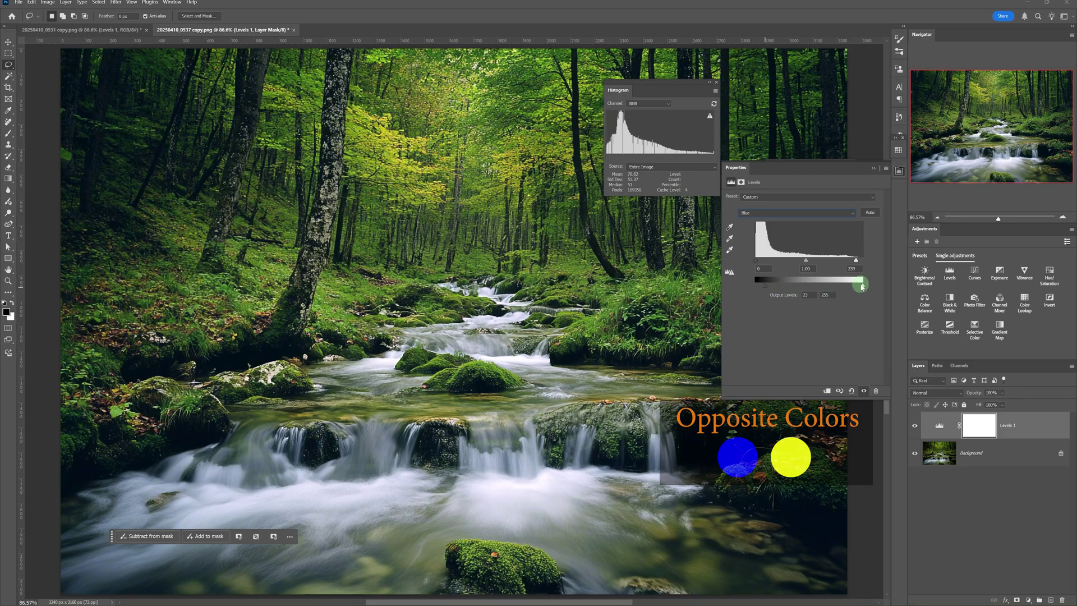
pyautogui.moveTo(865, 288); pyautogui.dragTo(840, 295)
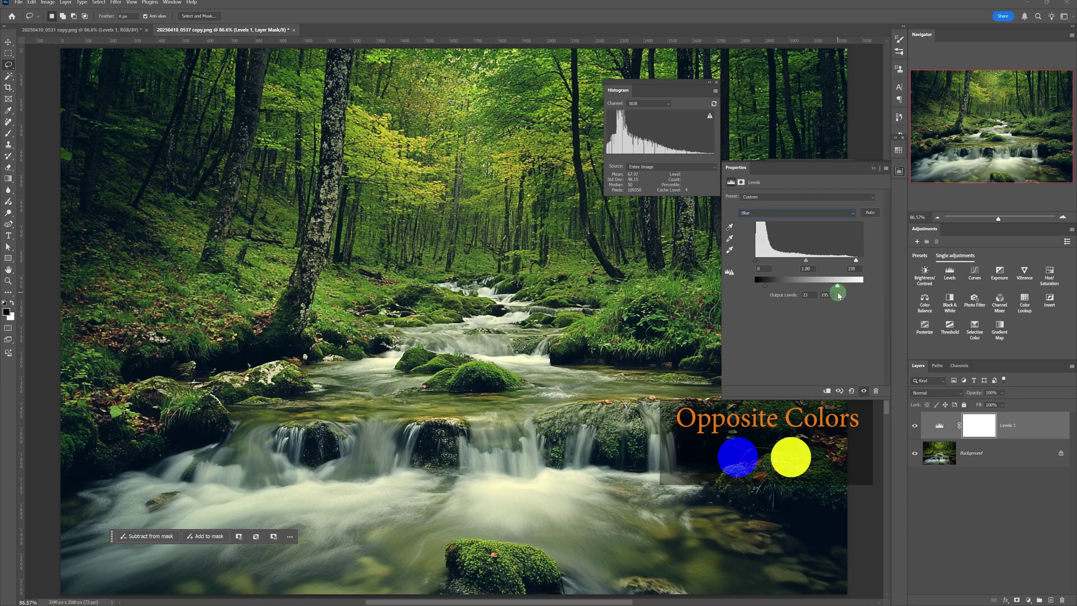
pyautogui.moveTo(765, 284); pyautogui.dragTo(755, 284)
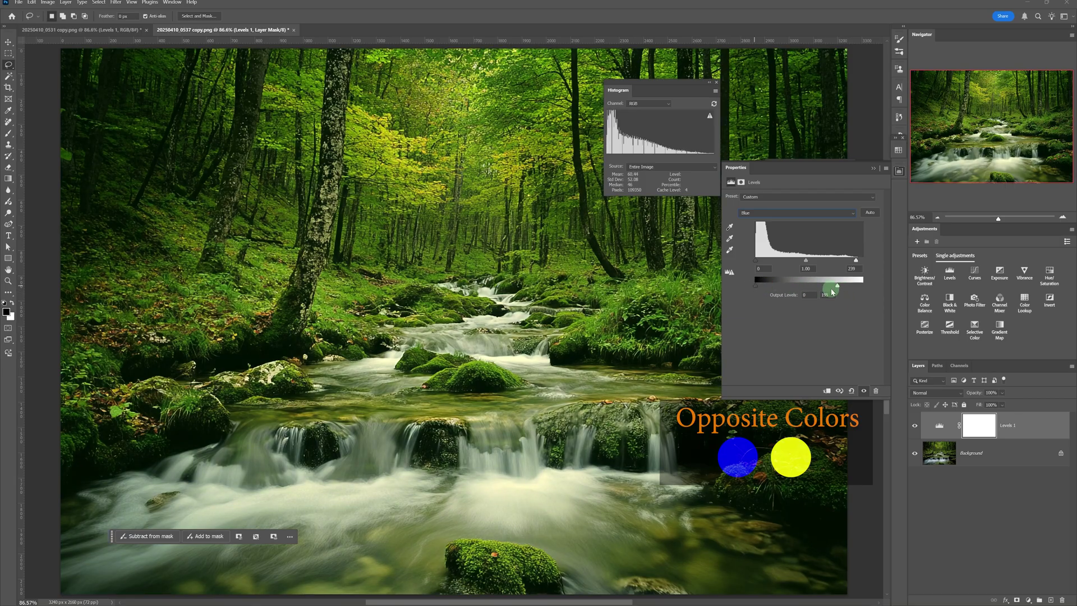
# Step: Raise the Red channel's shadow output to about 30 to redden the shadows, and collapse the Properties
pyautogui.click(754, 213)
pyautogui.click(761, 229)
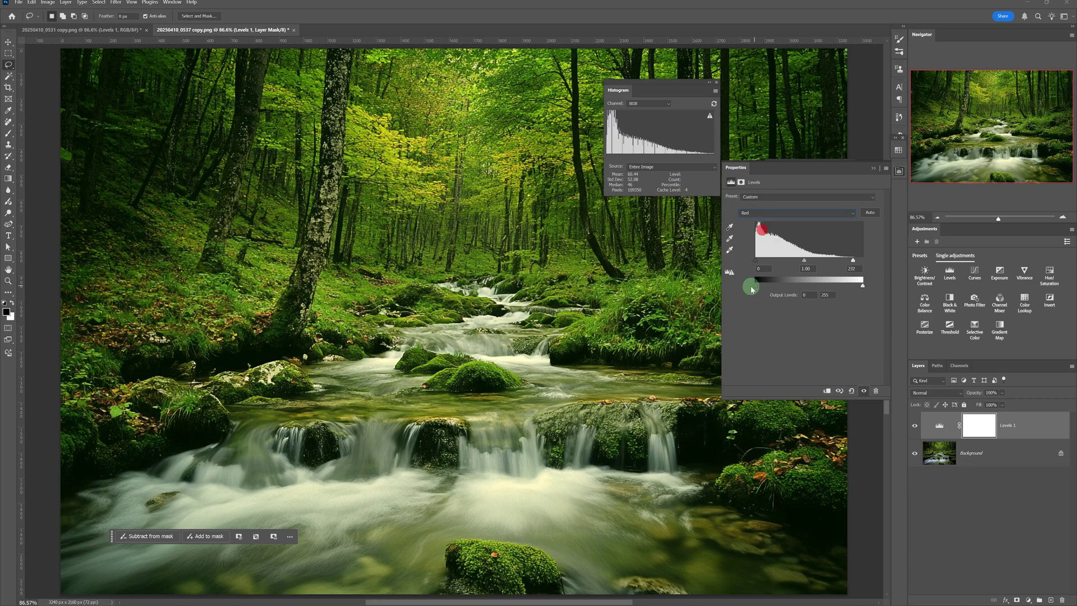
pyautogui.moveTo(752, 290); pyautogui.dragTo(766, 284)
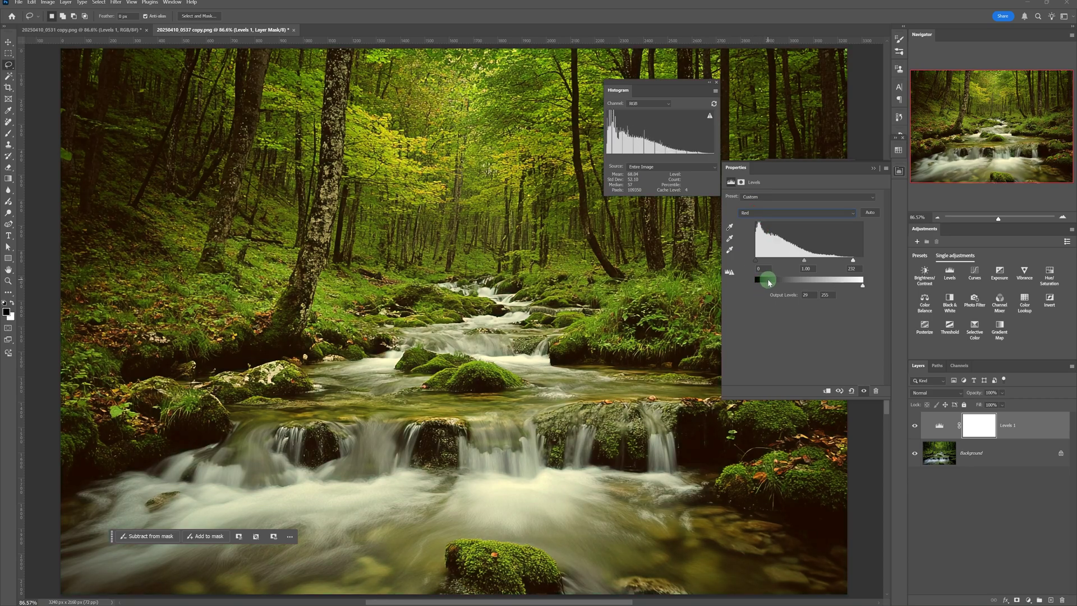
pyautogui.moveTo(768, 282); pyautogui.dragTo(770, 282)
pyautogui.click(873, 168)
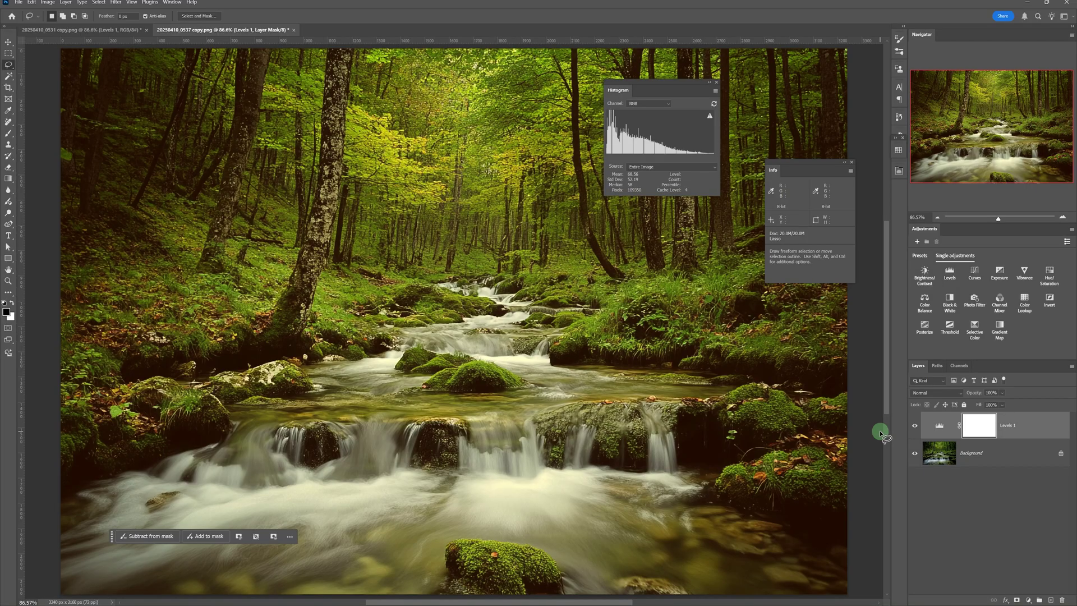
# Step: Add a Curves adjustment layer, delete the Levels layer beneath it, and open the Curves layer's settings
pyautogui.click(975, 274)
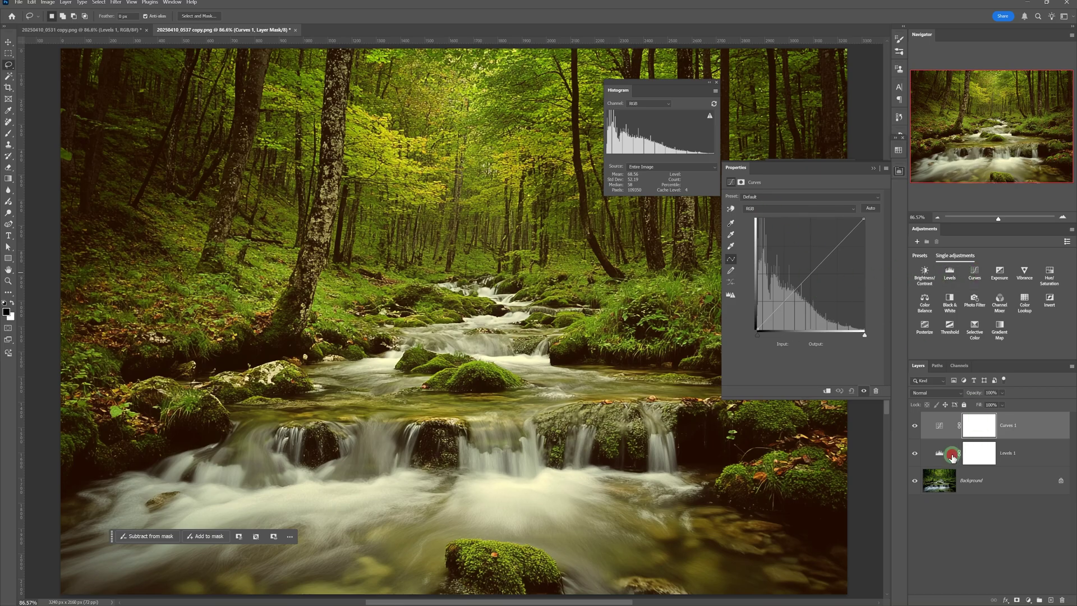
pyautogui.moveTo(1040, 455); pyautogui.dragTo(1061, 600)
pyautogui.click(940, 427)
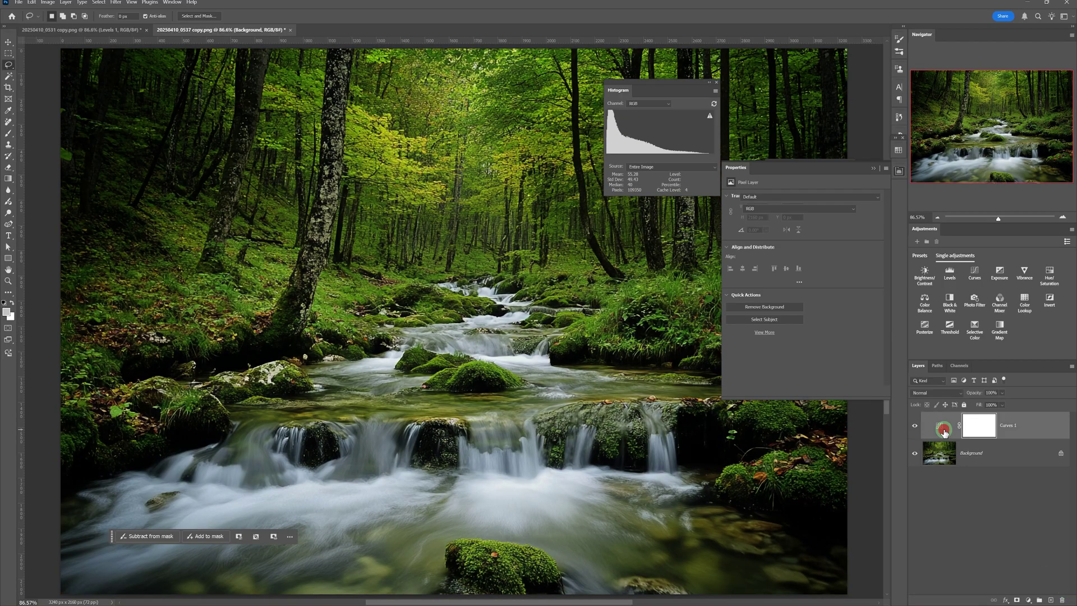
# Step: Invert the Curves layer's Red channel by lowering the highlight output to its minimum and raising the shadow output to 255
pyautogui.click(756, 209)
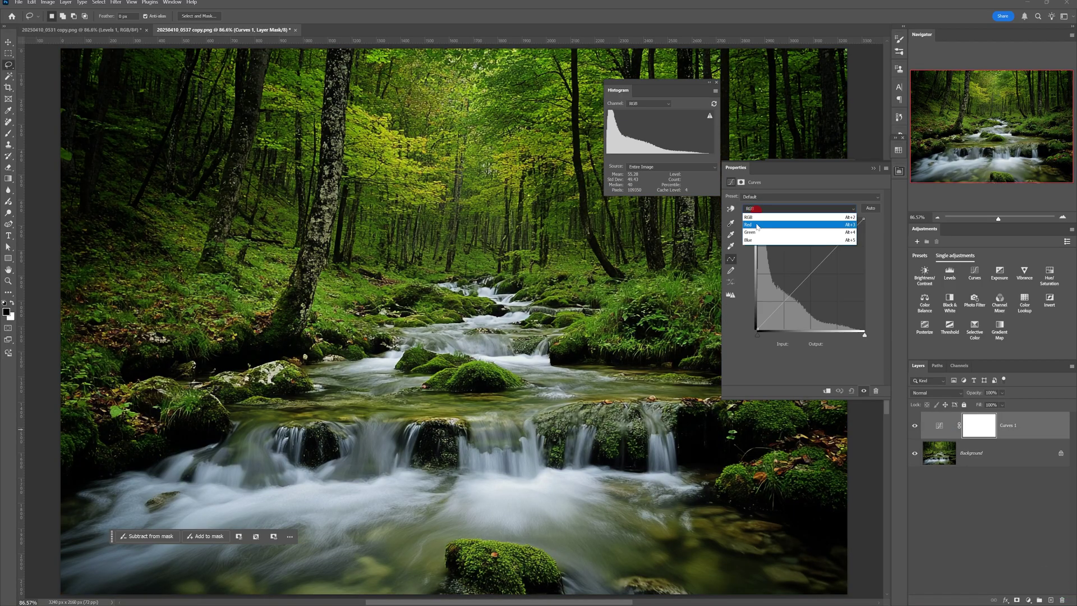
pyautogui.click(756, 225)
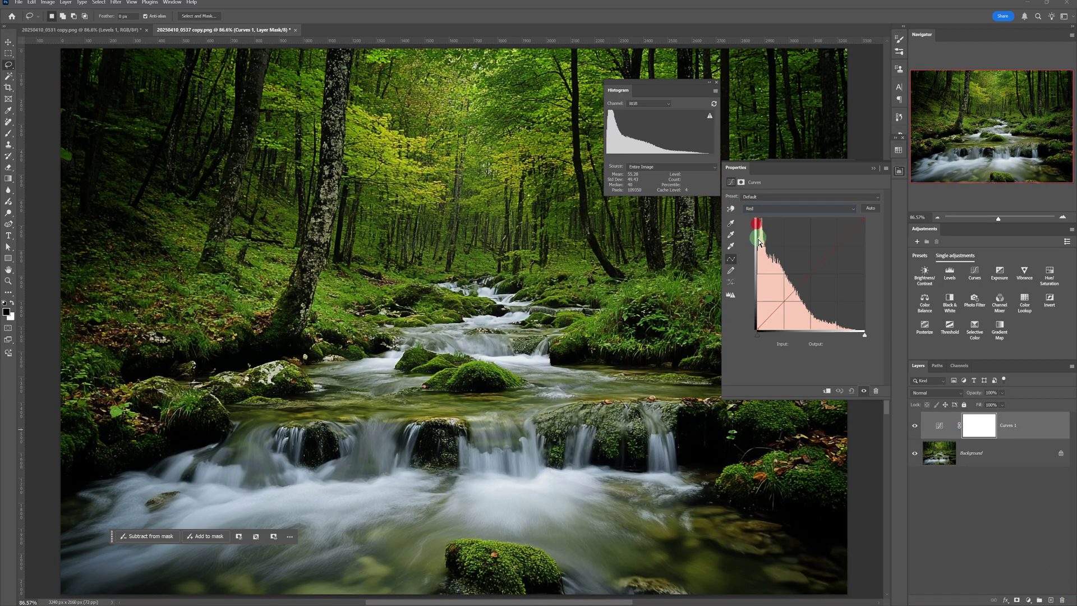
pyautogui.click(757, 333)
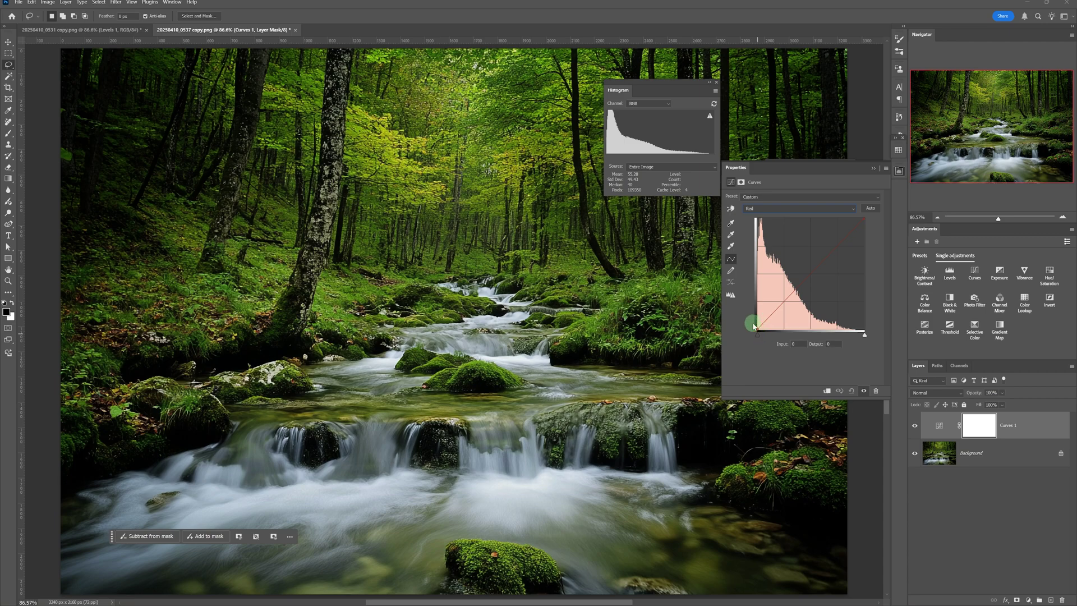
pyautogui.moveTo(759, 328)
pyautogui.mouseDown()
pyautogui.moveTo(752, 310)
pyautogui.moveTo(752, 343)
pyautogui.mouseUp()
pyautogui.moveTo(862, 218)
pyautogui.mouseDown()
pyautogui.moveTo(872, 288)
pyautogui.moveTo(869, 214)
pyautogui.mouseUp()
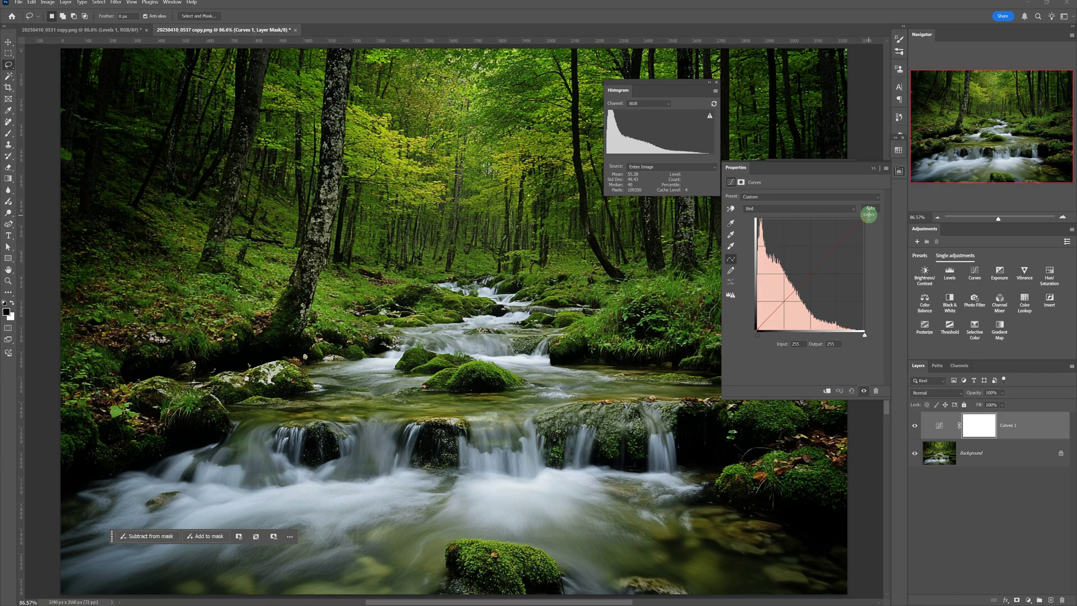
pyautogui.moveTo(869, 214); pyautogui.dragTo(870, 370)
pyautogui.moveTo(758, 327); pyautogui.dragTo(751, 197)
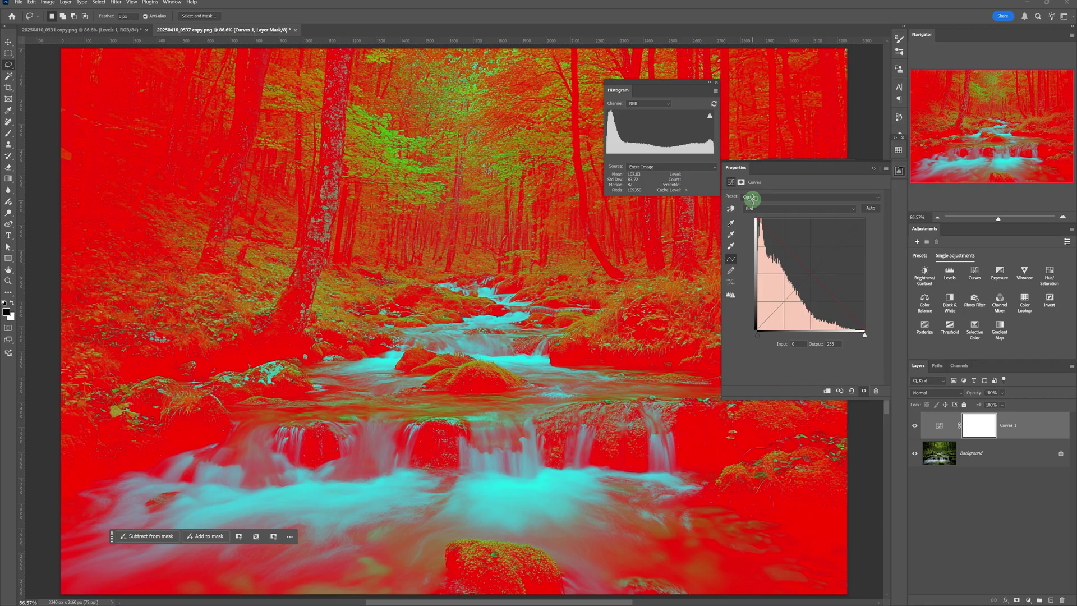
pyautogui.moveTo(752, 197); pyautogui.dragTo(719, 202)
# Step: Reset the Curves adjustment to its default and collapse the Properties
pyautogui.click(752, 209)
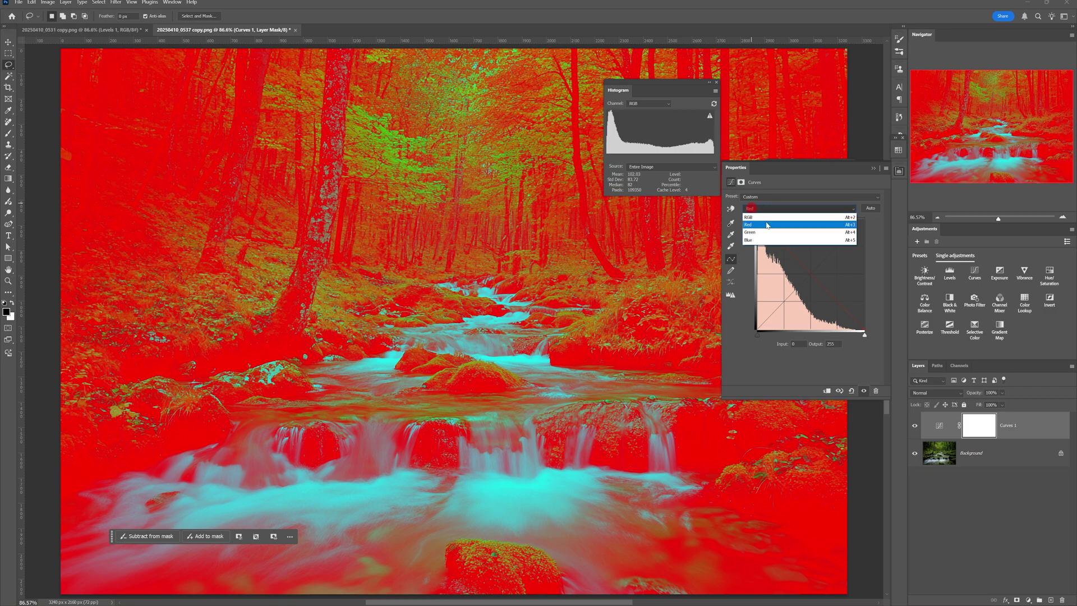
pyautogui.click(759, 224)
pyautogui.click(754, 208)
pyautogui.click(851, 390)
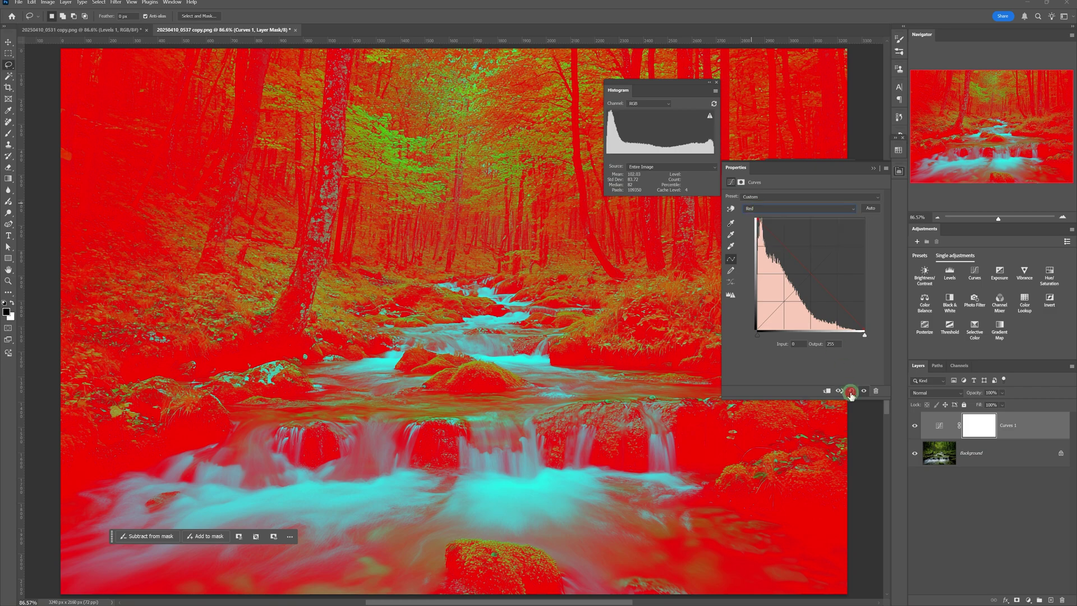
pyautogui.click(851, 389)
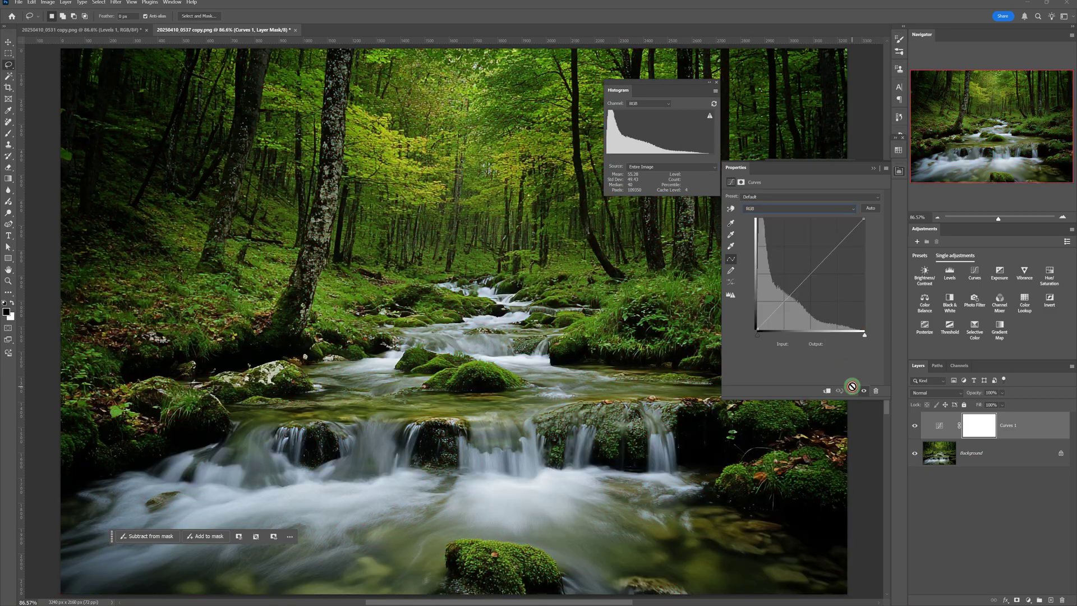
pyautogui.click(873, 170)
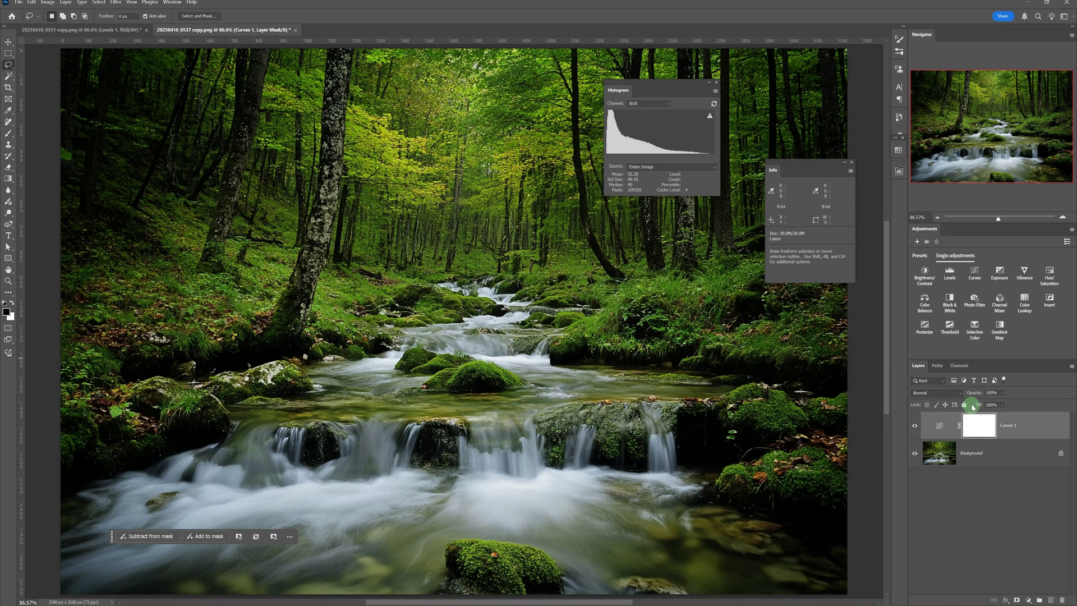
pyautogui.click(953, 278)
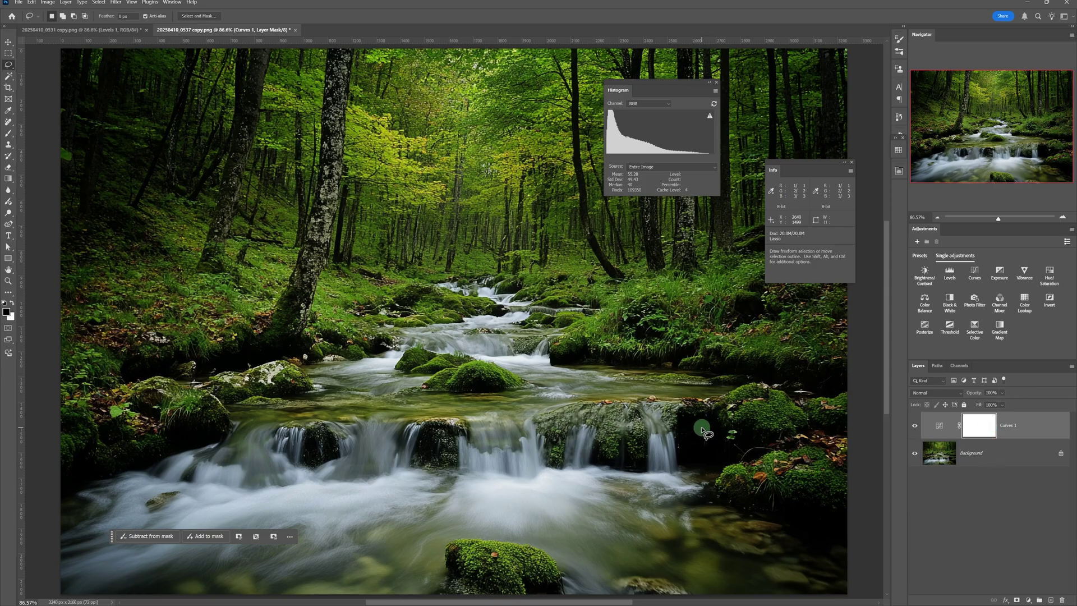
# Step: Try an exposure of +0.80 on a new Exposure adjustment layer, and delete both the Exposure and Curves layers
pyautogui.click(1002, 276)
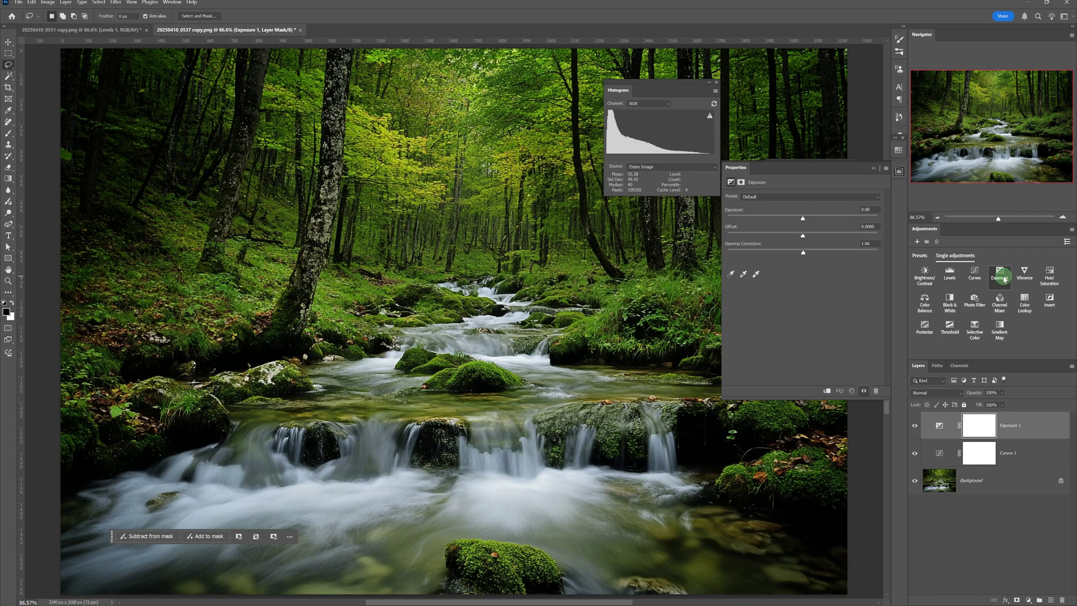
pyautogui.click(805, 219)
pyautogui.moveTo(805, 220)
pyautogui.mouseDown()
pyautogui.moveTo(788, 220)
pyautogui.moveTo(812, 220)
pyautogui.mouseUp()
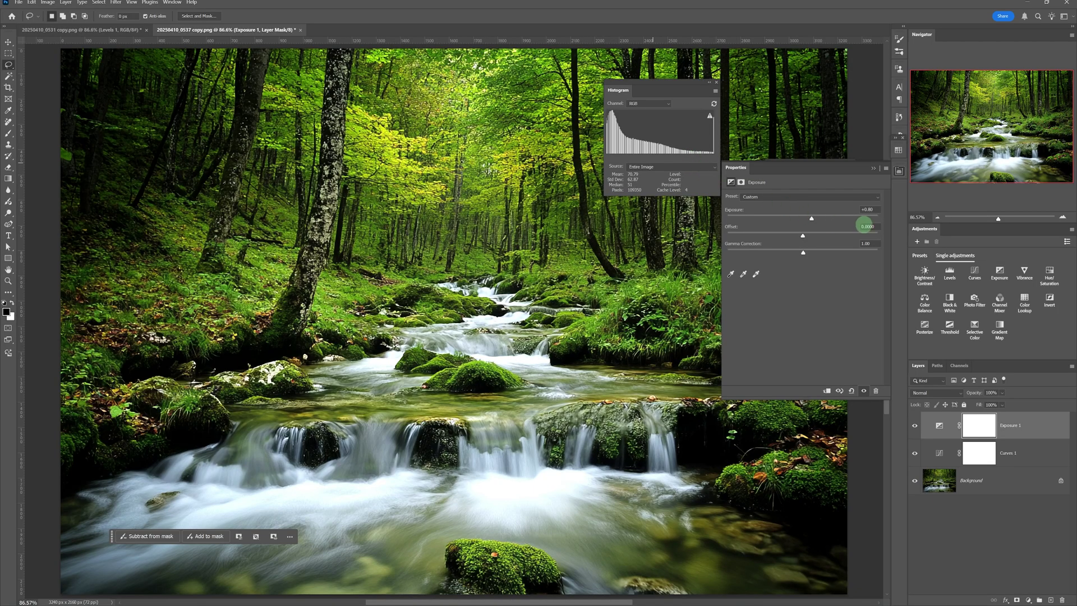
pyautogui.click(876, 393)
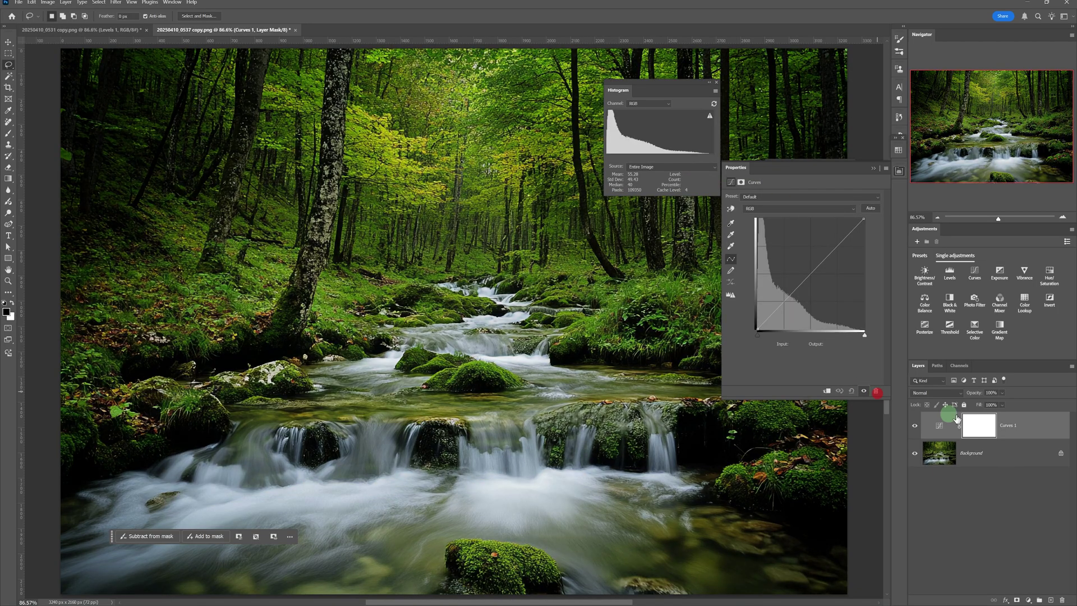
pyautogui.click(876, 391)
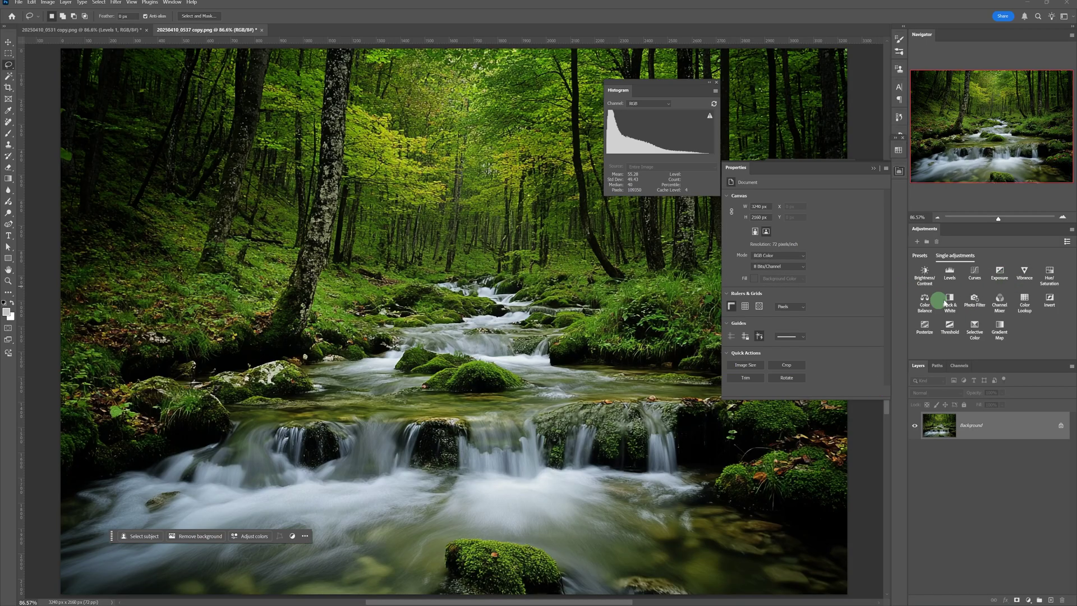
# Step: Try raising the midtones slightly on a new RGB Curves adjustment layer
pyautogui.click(974, 273)
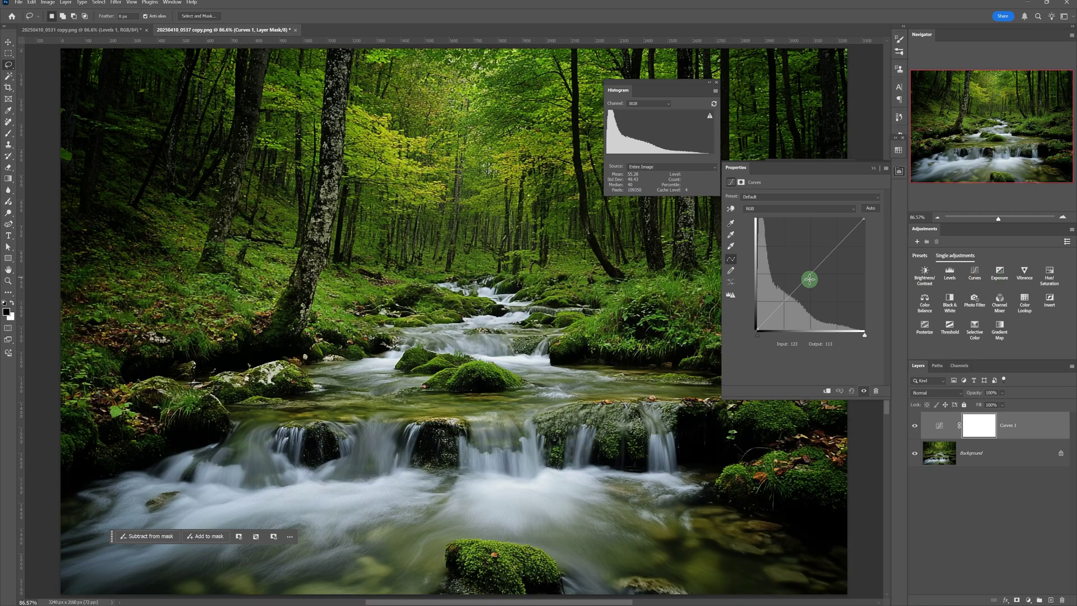
pyautogui.moveTo(809, 277); pyautogui.dragTo(802, 272)
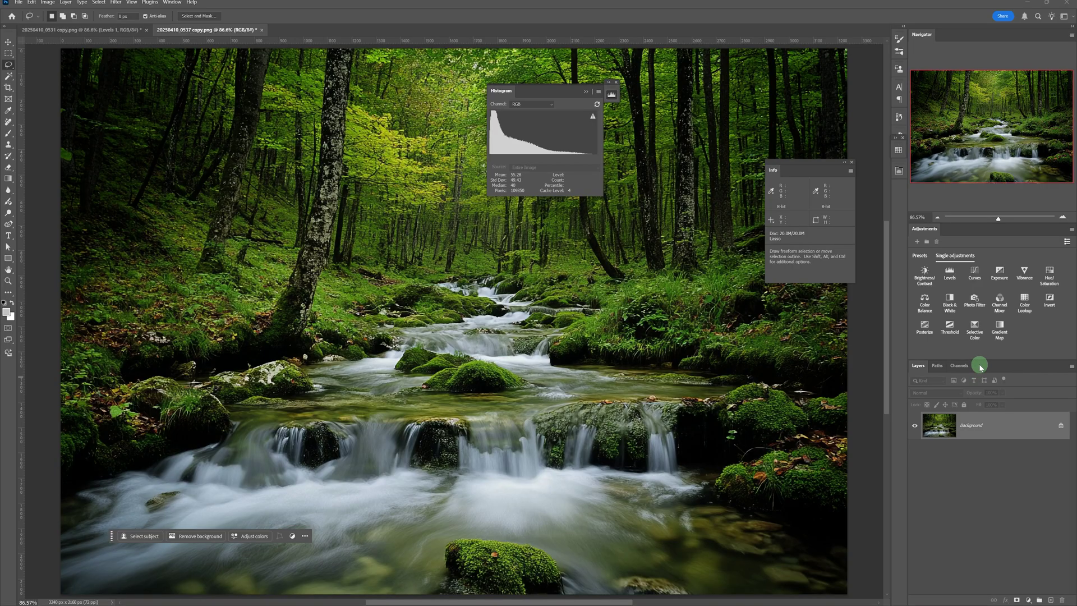
# Step: Add a Gradient Map adjustment layer and give it the Blue_20 gradient from the Blues presets, after trying Blue_23
pyautogui.click(996, 328)
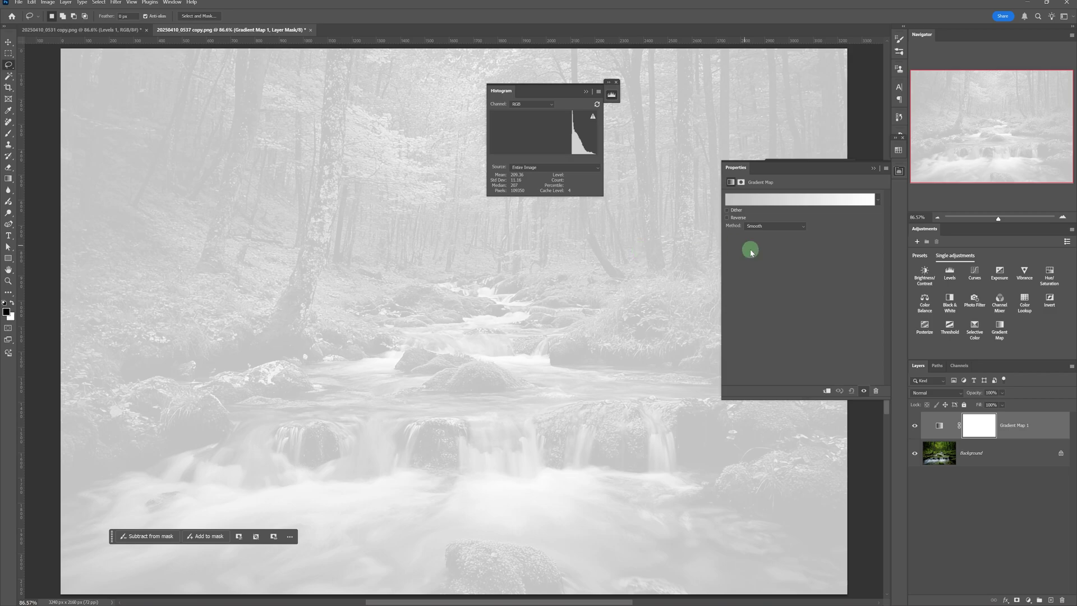
pyautogui.click(785, 202)
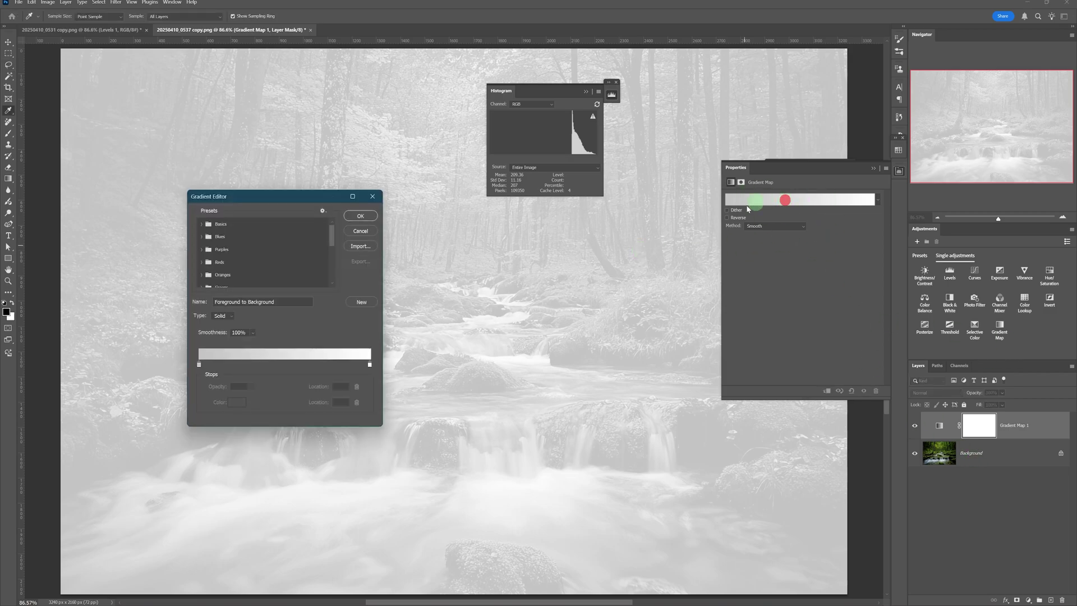
pyautogui.click(201, 236)
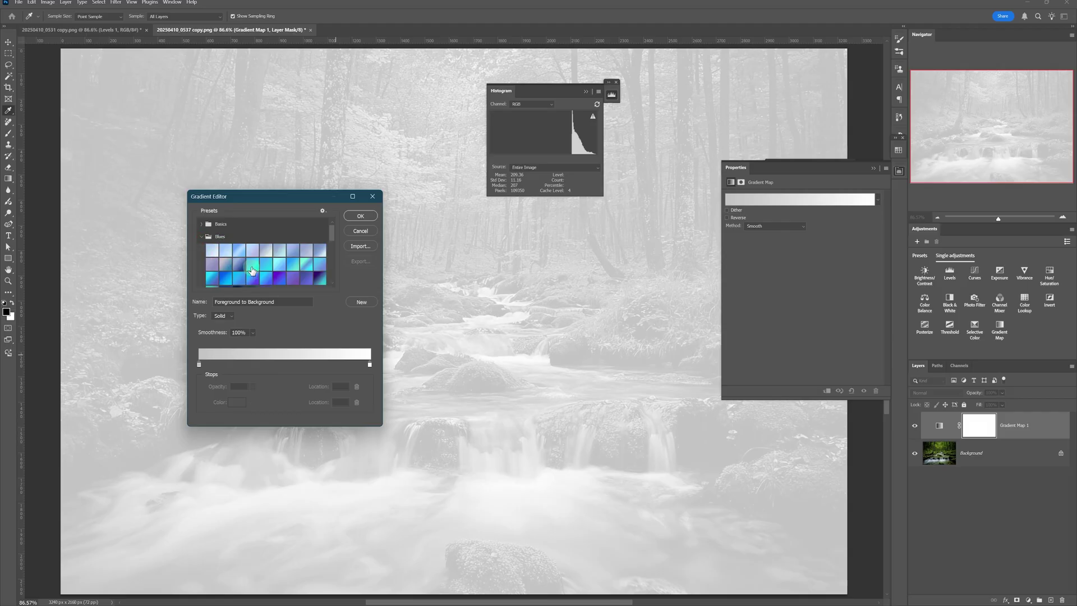
pyautogui.click(261, 281)
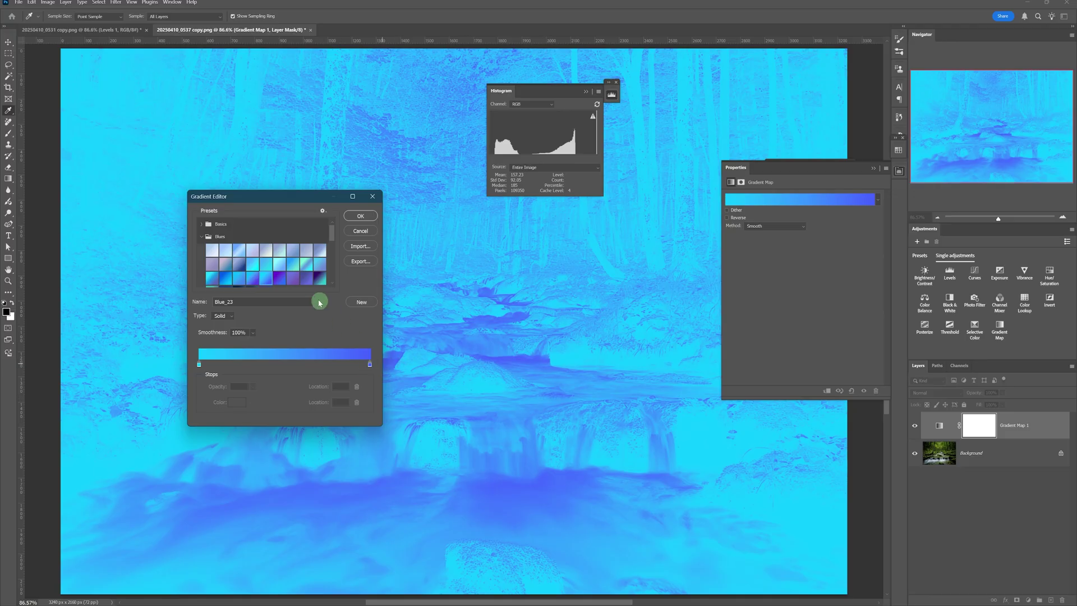
pyautogui.click(225, 277)
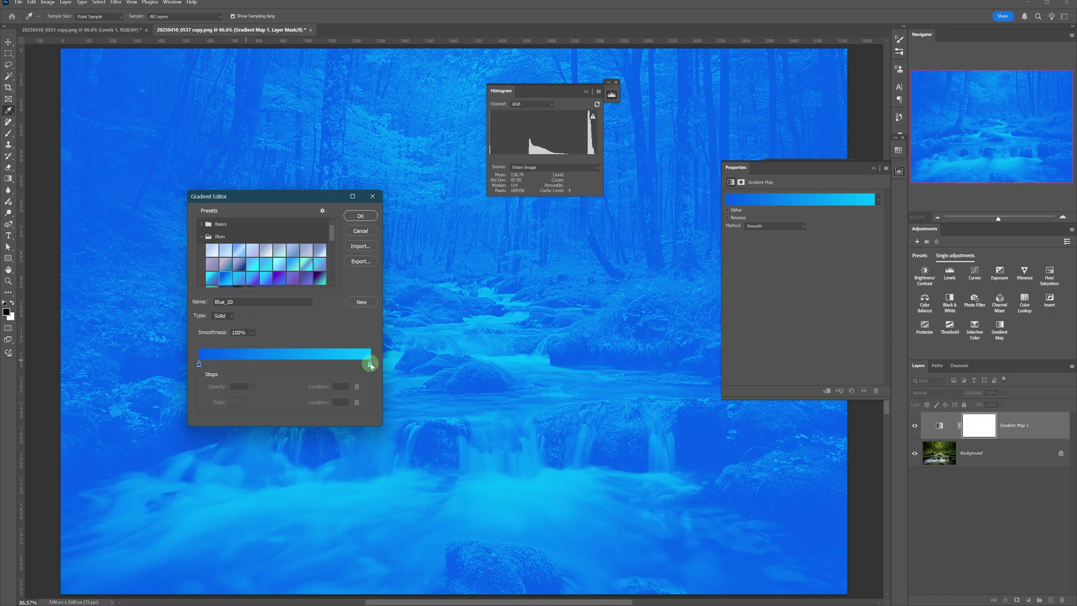
# Step: Try sliding the gradient's two color stops to shift the mapped tones, and return the dark stop to location 0
pyautogui.moveTo(368, 365); pyautogui.dragTo(270, 365)
pyautogui.moveTo(200, 366); pyautogui.dragTo(370, 365)
pyautogui.moveTo(271, 367); pyautogui.dragTo(200, 367)
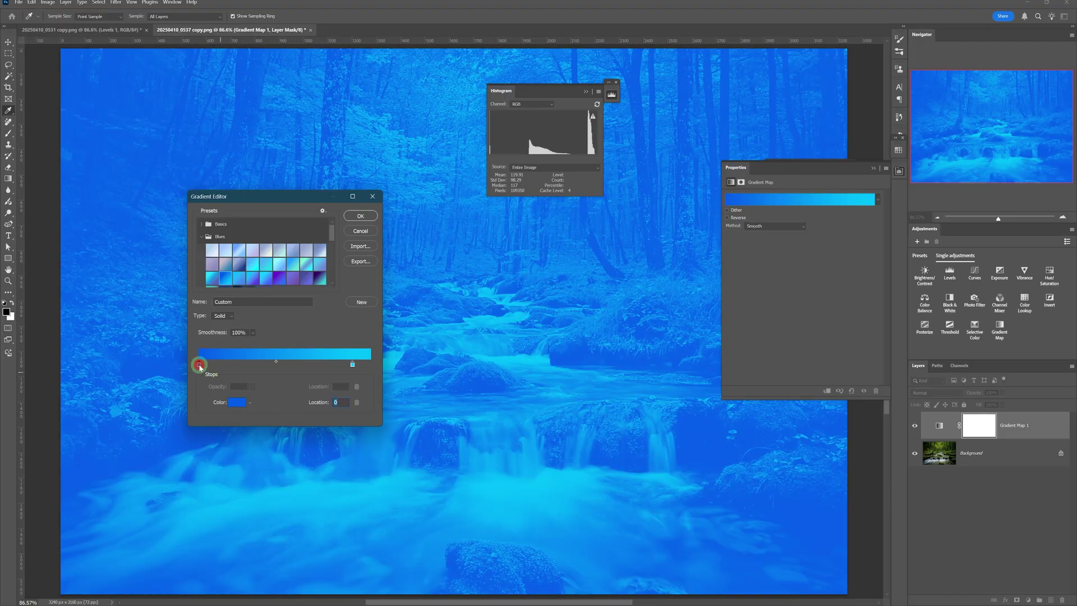
# Step: Set the gradient's shadow stop color to black (000000)
pyautogui.click(236, 402)
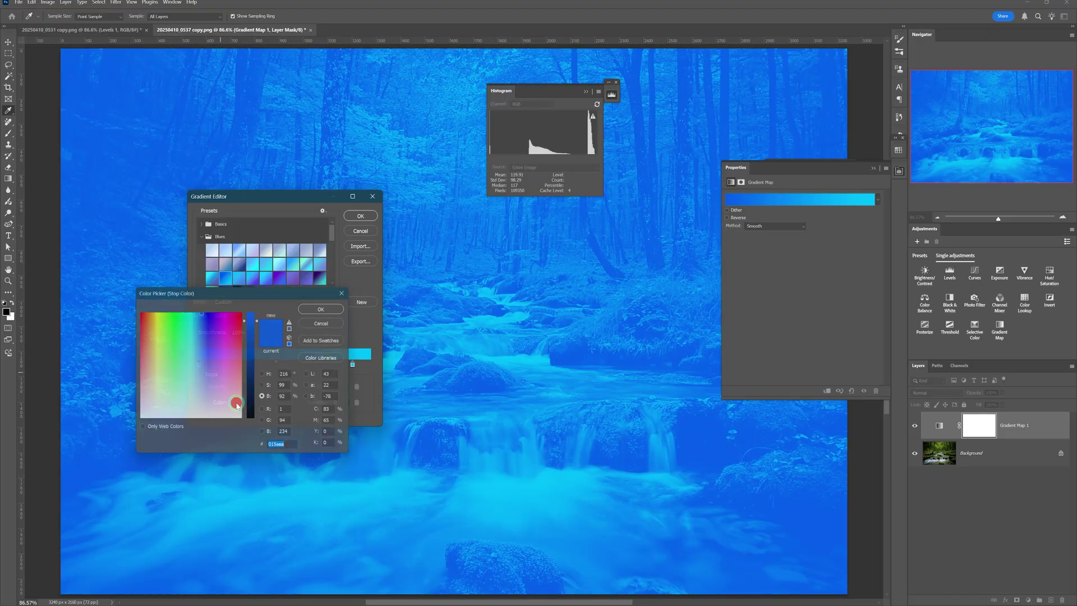
pyautogui.moveTo(253, 410); pyautogui.dragTo(247, 436)
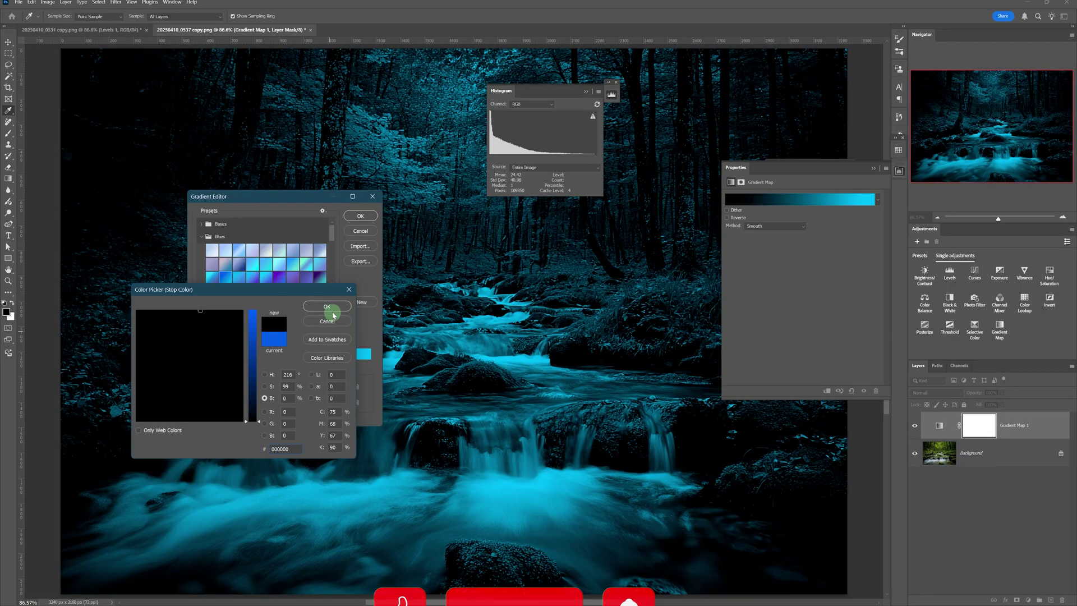
pyautogui.click(332, 310)
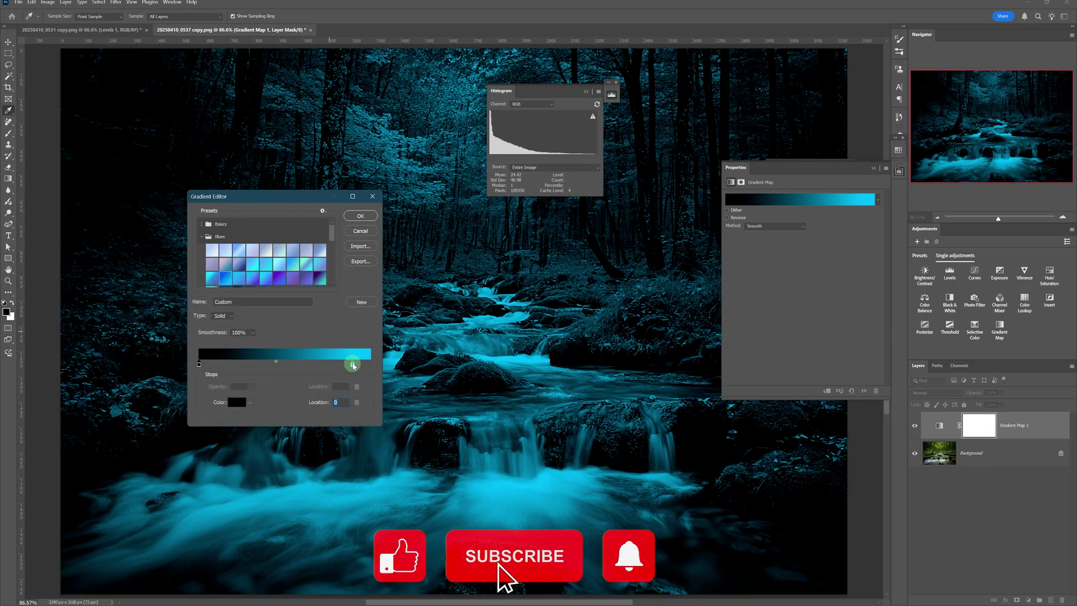
# Step: Place the gradient's highlight stop at location 100 and set its color to cyan 00cefa
pyautogui.moveTo(353, 366); pyautogui.dragTo(370, 367)
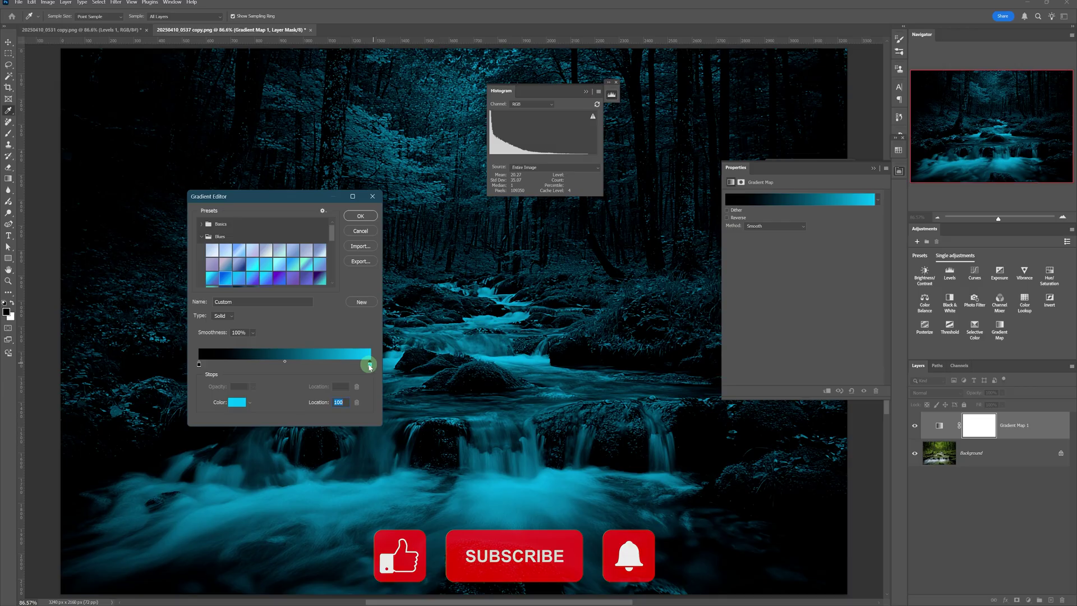
pyautogui.click(237, 402)
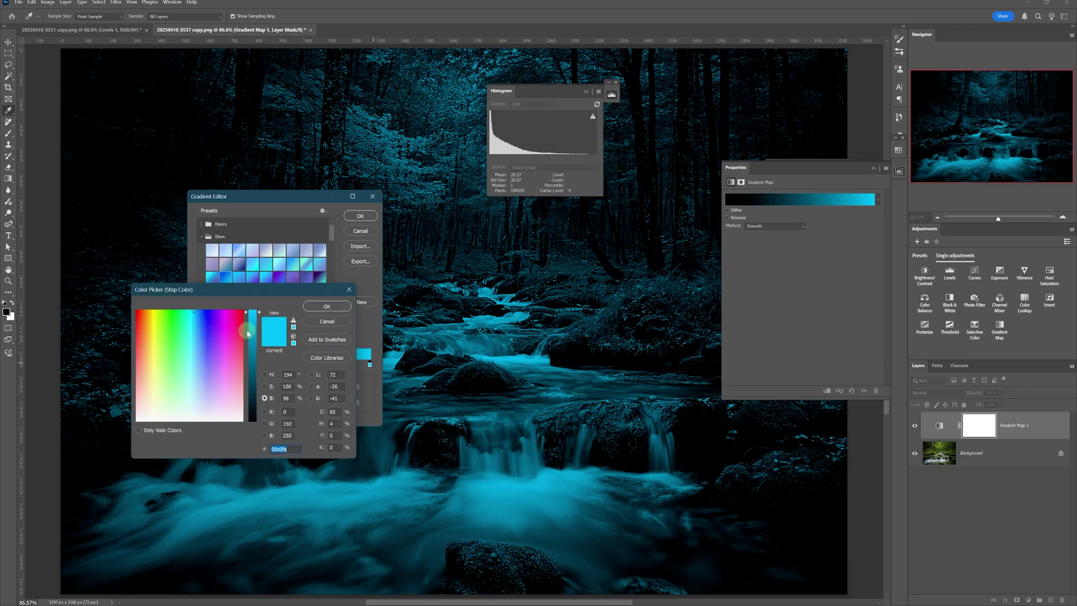
pyautogui.moveTo(193, 314); pyautogui.dragTo(193, 293)
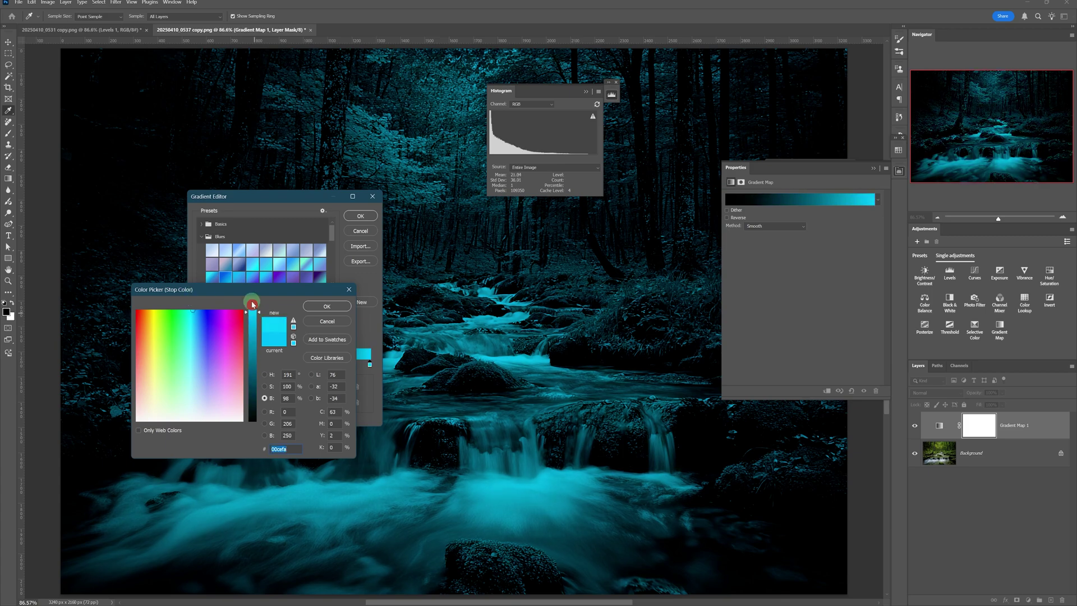
pyautogui.click(327, 306)
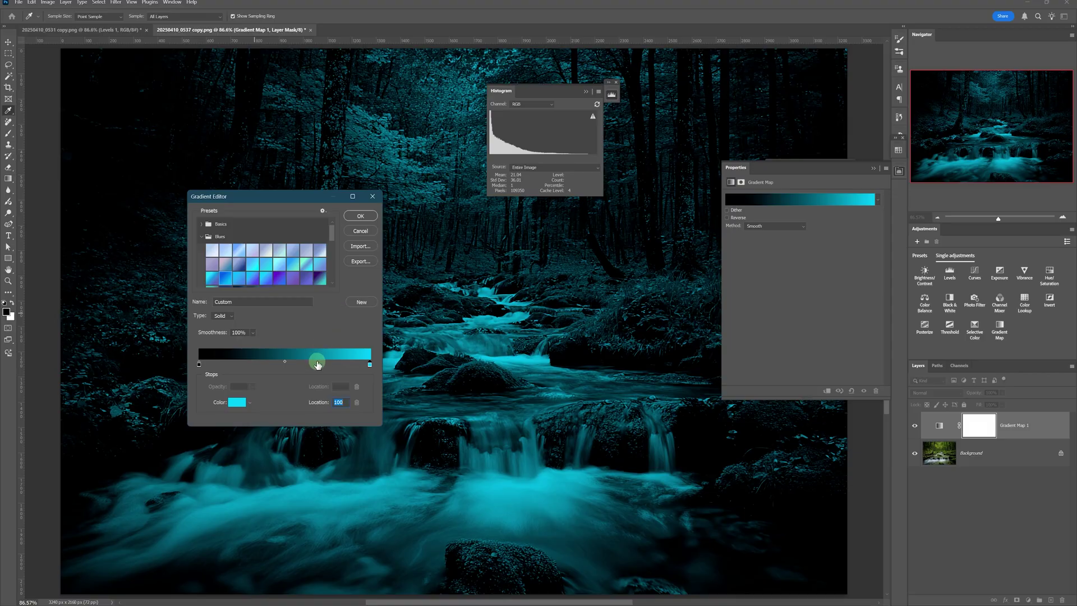
# Step: Move the Gradient Editor aside and add a slightly darker cyan midtone stop at about location 48
pyautogui.moveTo(319, 197); pyautogui.dragTo(638, 220)
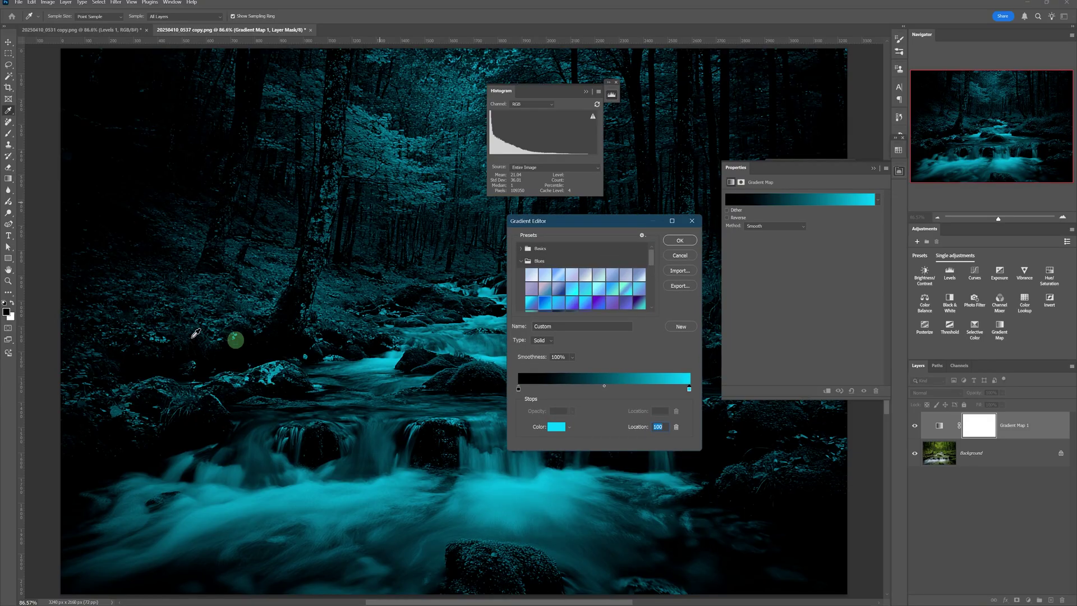
pyautogui.moveTo(597, 222); pyautogui.dragTo(224, 163)
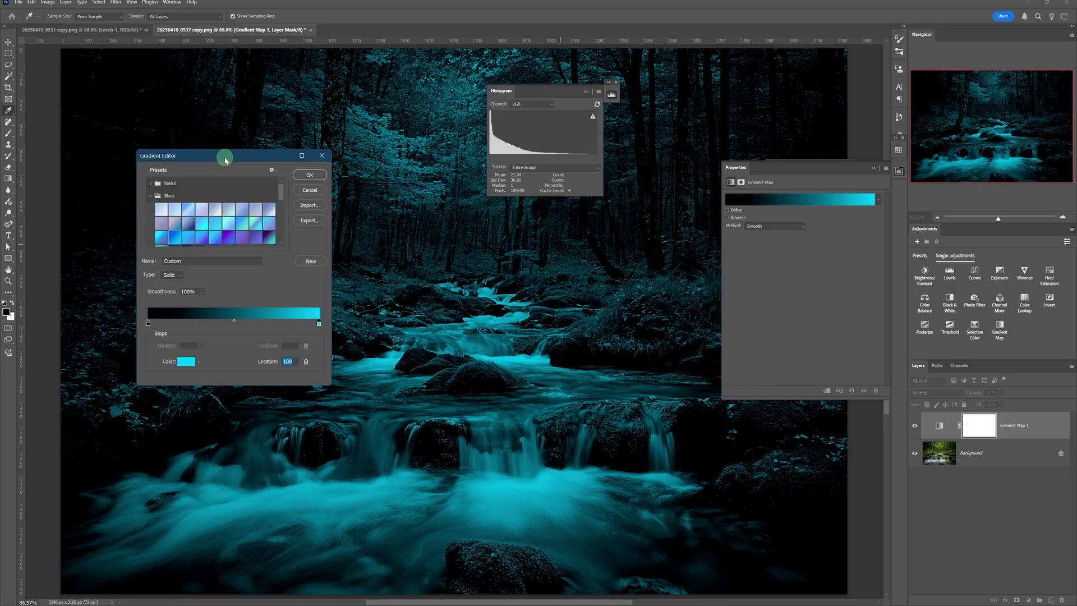
pyautogui.moveTo(242, 327); pyautogui.dragTo(231, 327)
pyautogui.doubleClick(230, 326)
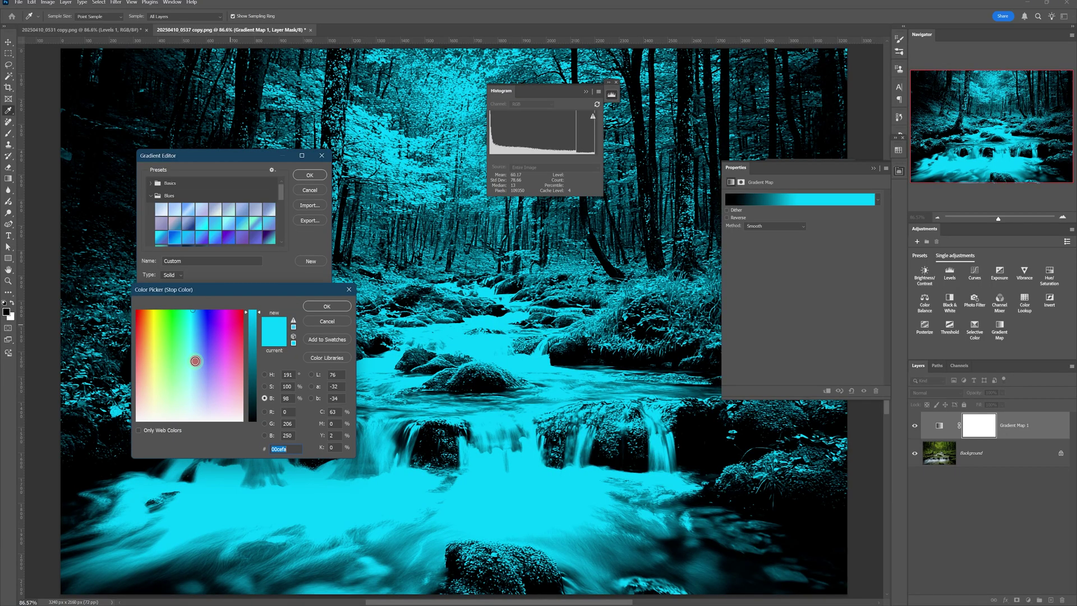
pyautogui.click(327, 306)
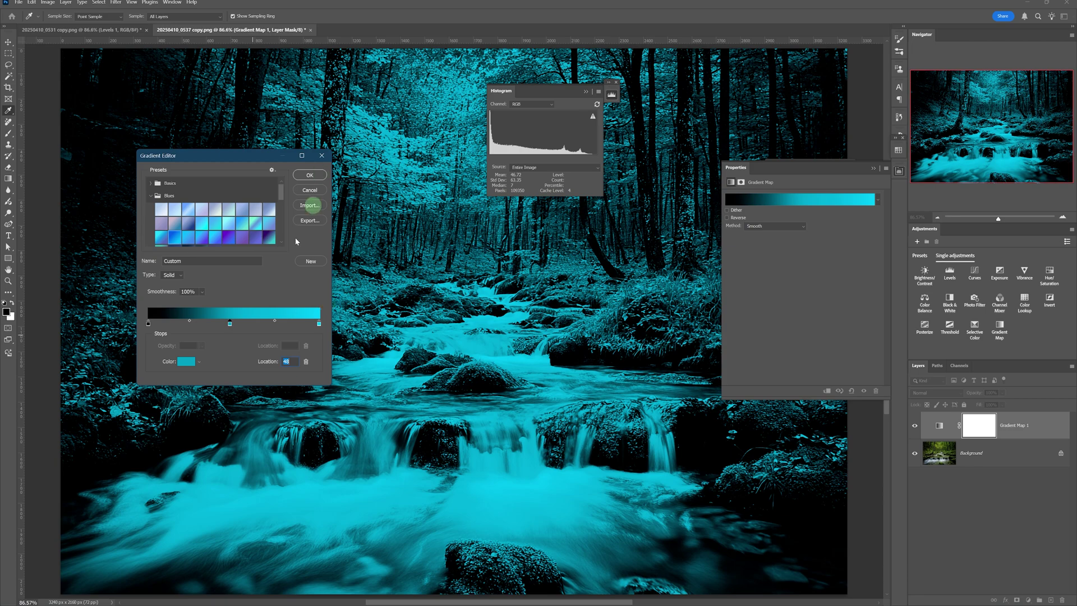
# Step: Slide the gradient's midtone stop to location 66
pyautogui.moveTo(230, 323); pyautogui.dragTo(252, 322)
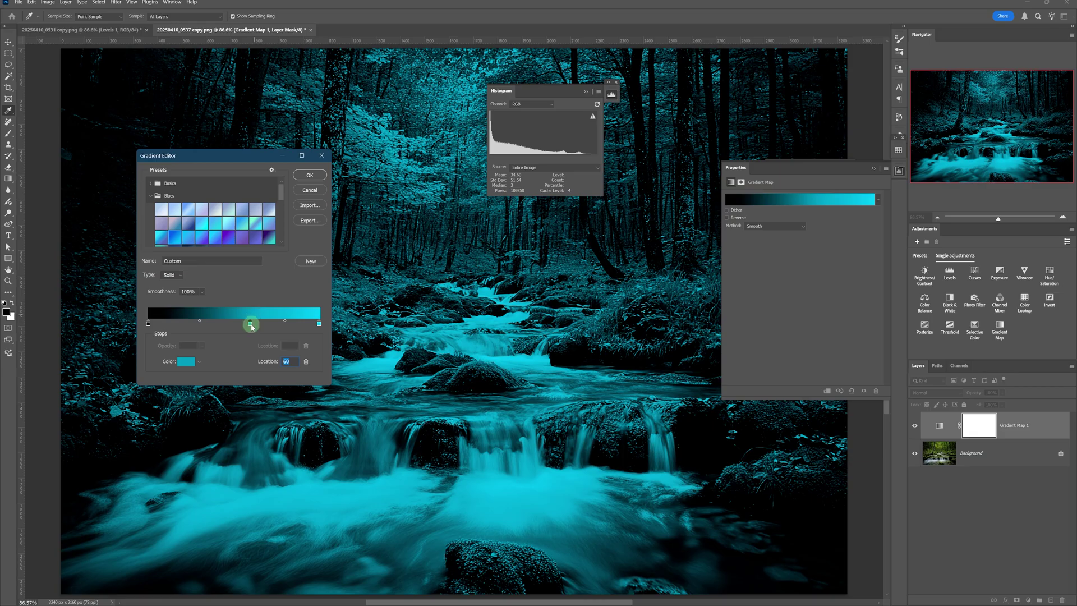
pyautogui.click(251, 324)
pyautogui.moveTo(252, 327); pyautogui.dragTo(263, 324)
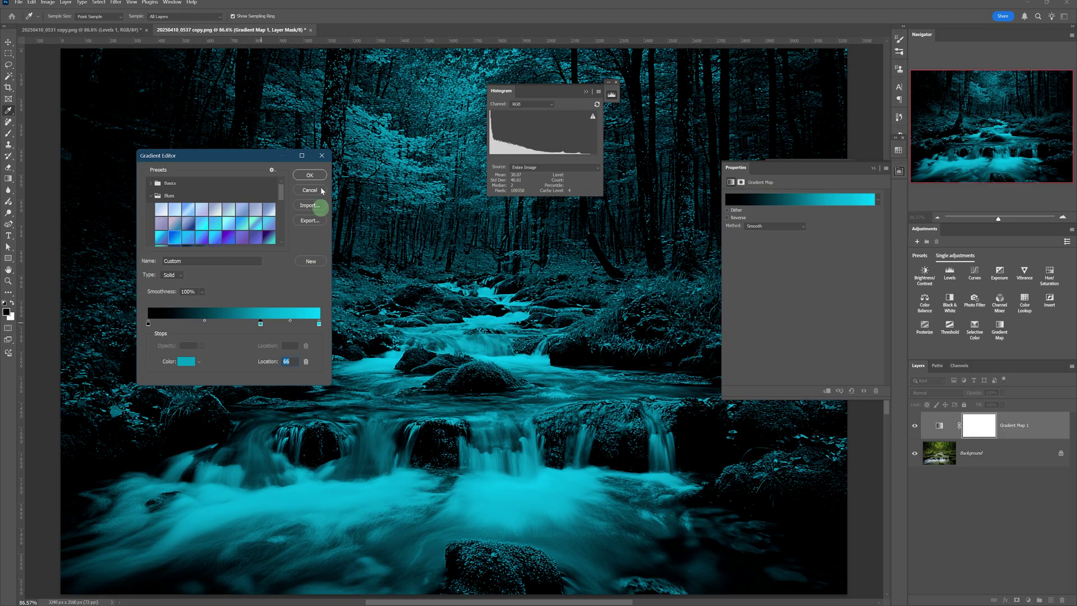
# Step: Apply the edited gradient and compare the image with the Gradient Map layer hidden and shown
pyautogui.click(317, 174)
pyautogui.press('l')
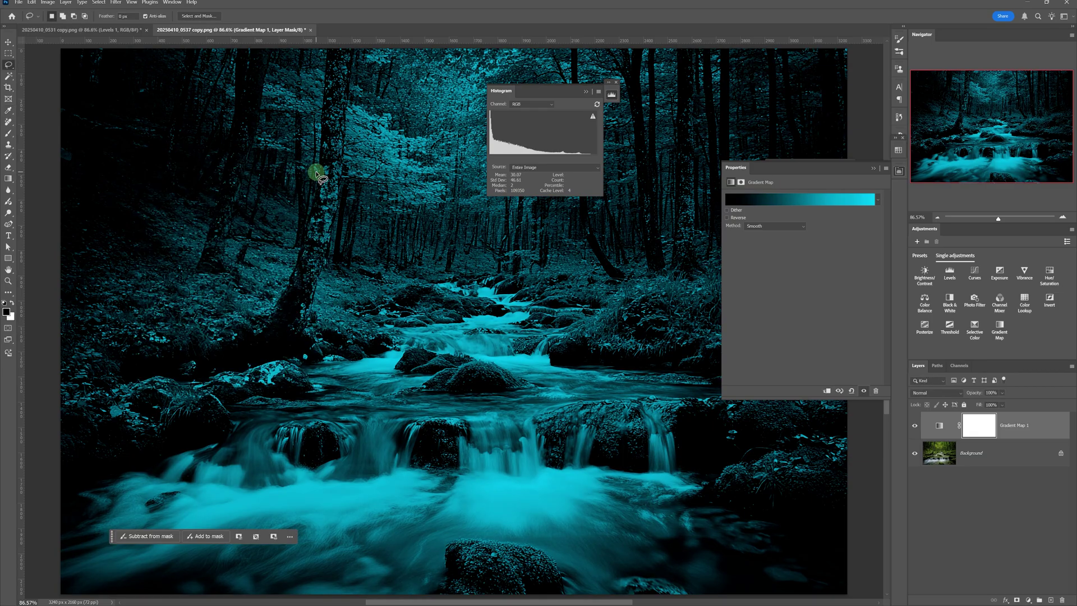
pyautogui.click(915, 426)
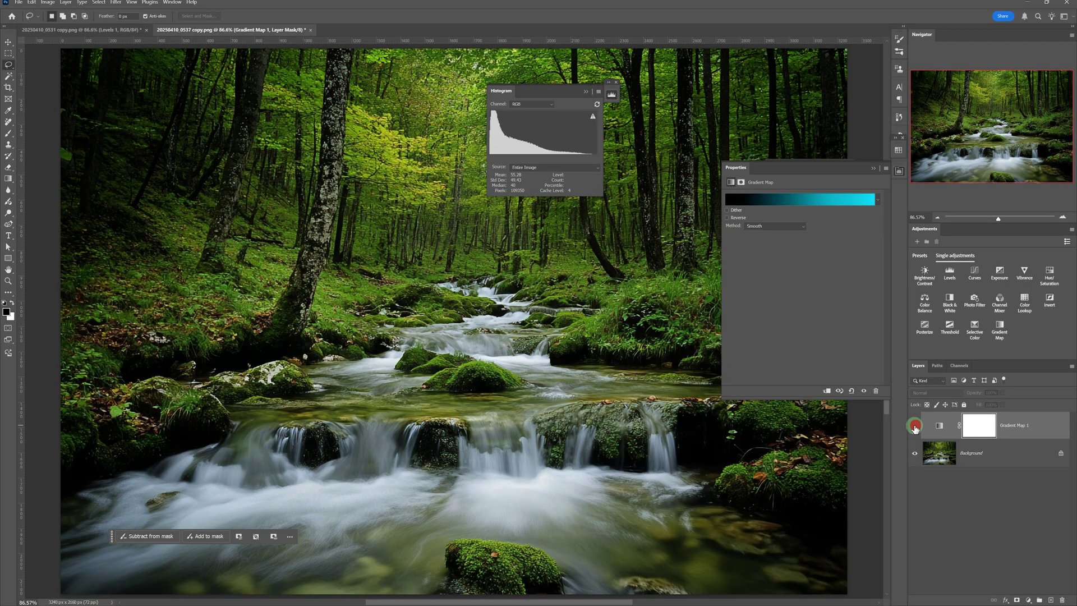
pyautogui.click(915, 428)
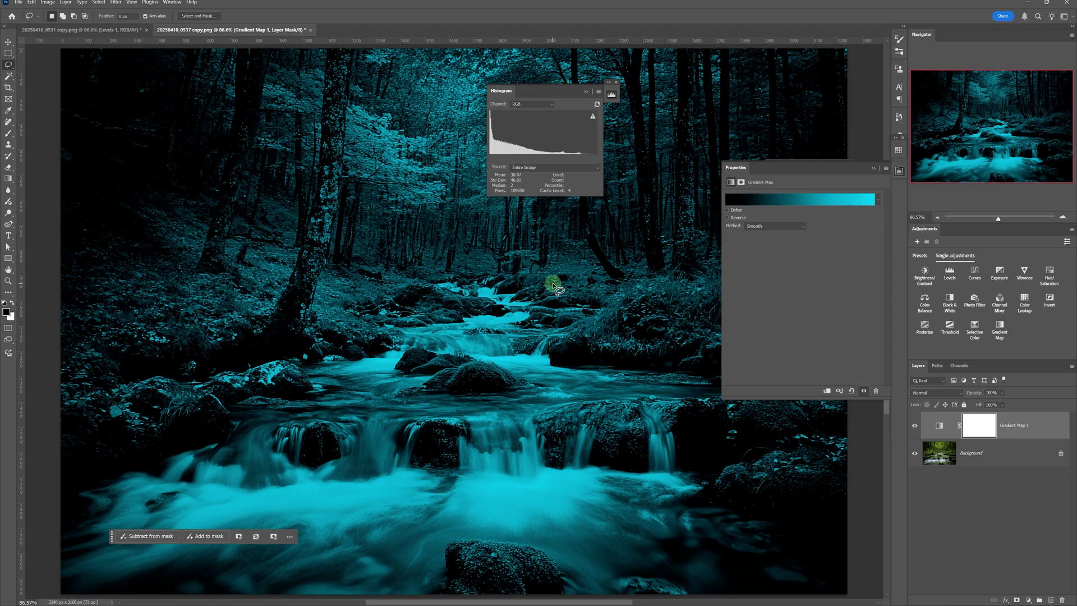
# Step: Reopen the Gradient Map's gradient, lighten its shadow stop to dark gray 191919, and apply the change
pyautogui.click(940, 429)
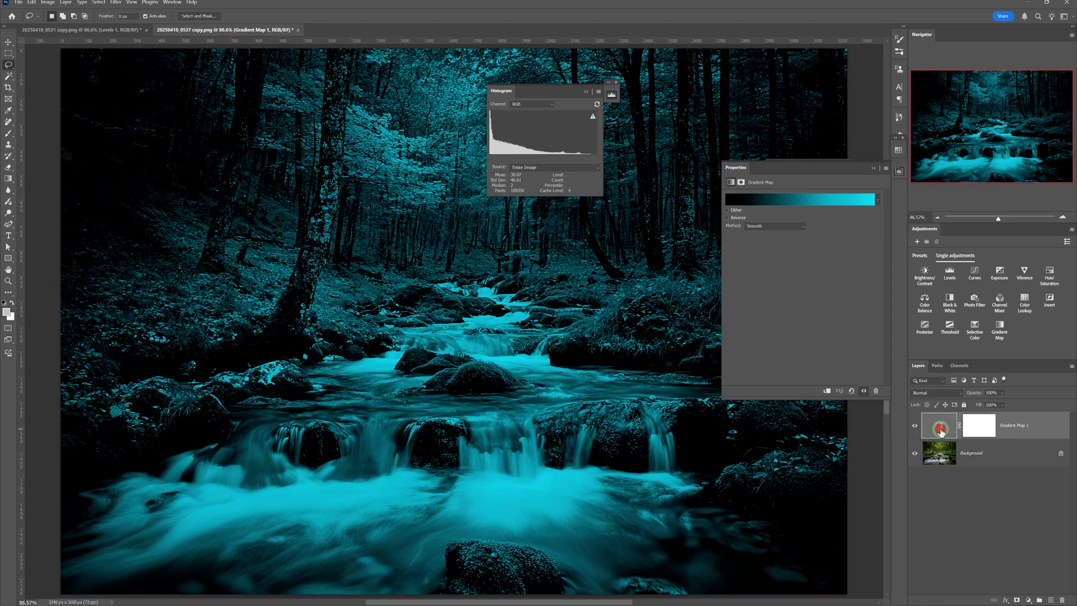
pyautogui.click(779, 205)
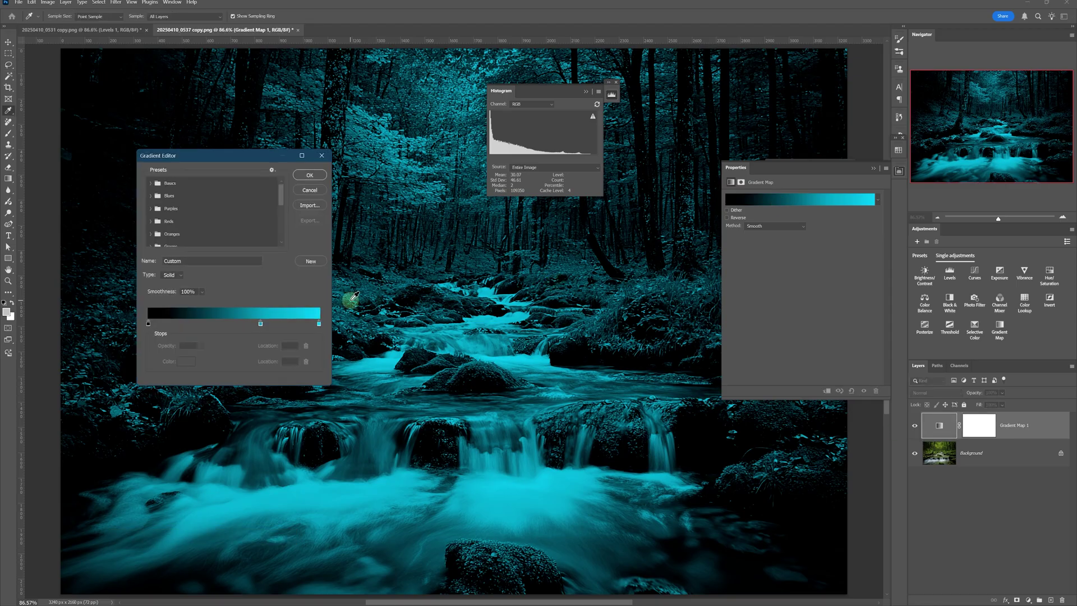
pyautogui.click(148, 324)
pyautogui.click(186, 361)
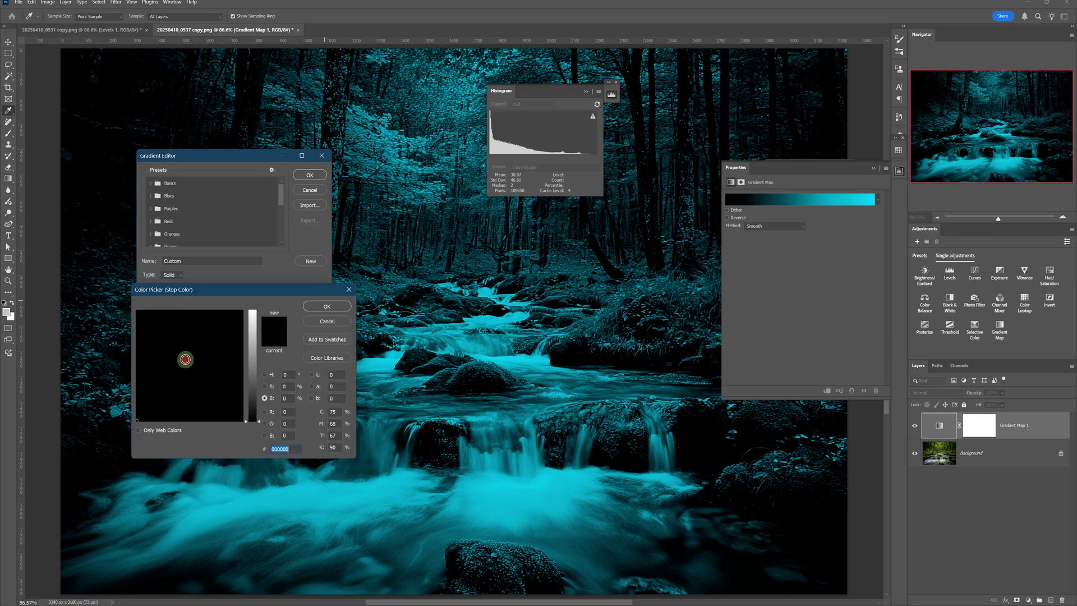
pyautogui.click(254, 404)
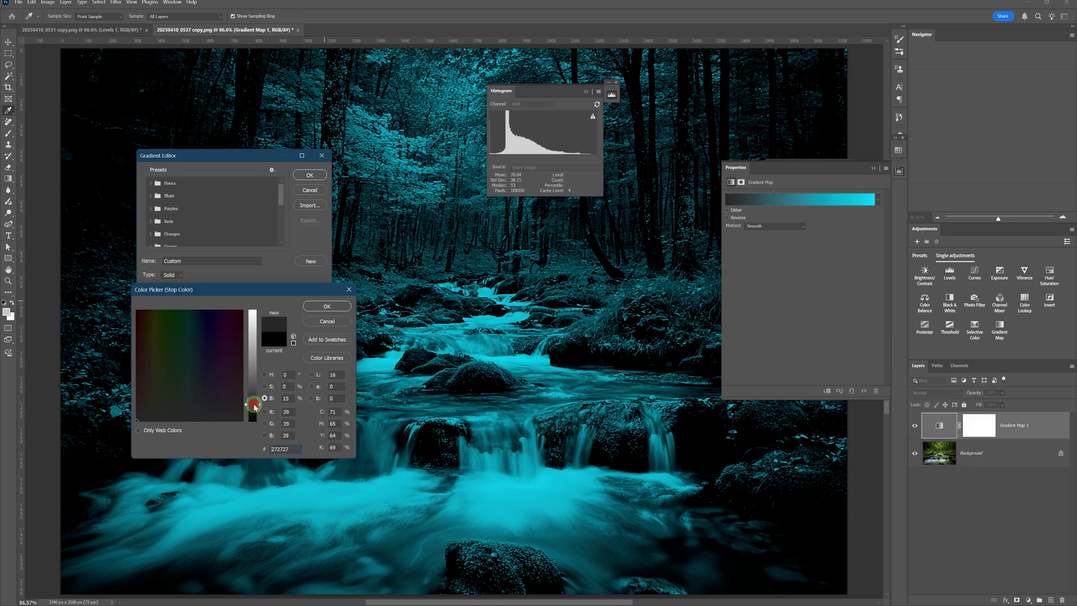
pyautogui.moveTo(254, 403); pyautogui.dragTo(252, 412)
pyautogui.click(327, 310)
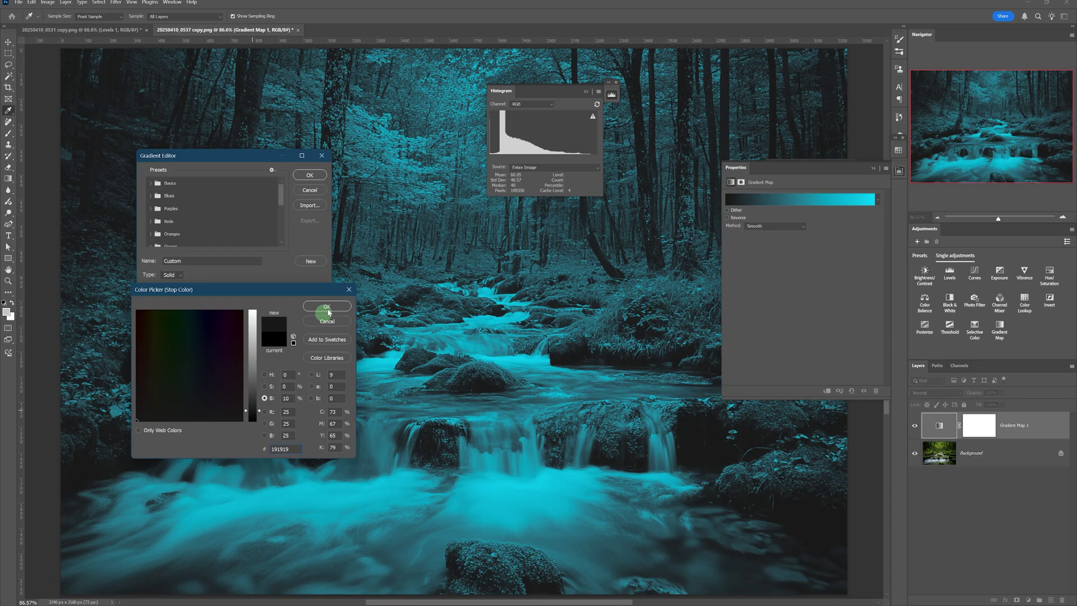
pyautogui.click(314, 176)
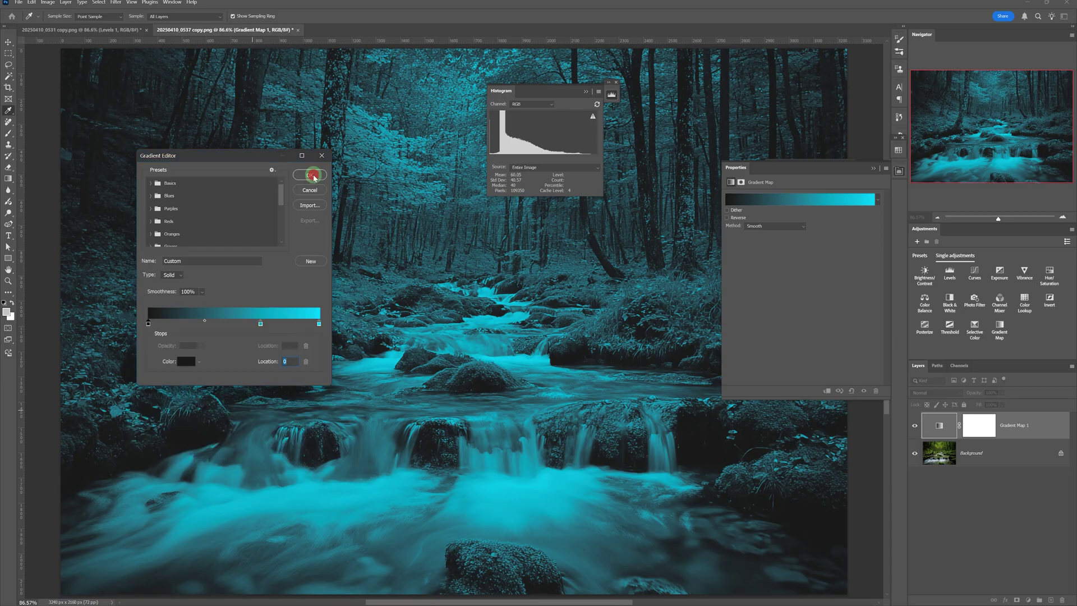
pyautogui.press('l')
pyautogui.click(321, 180)
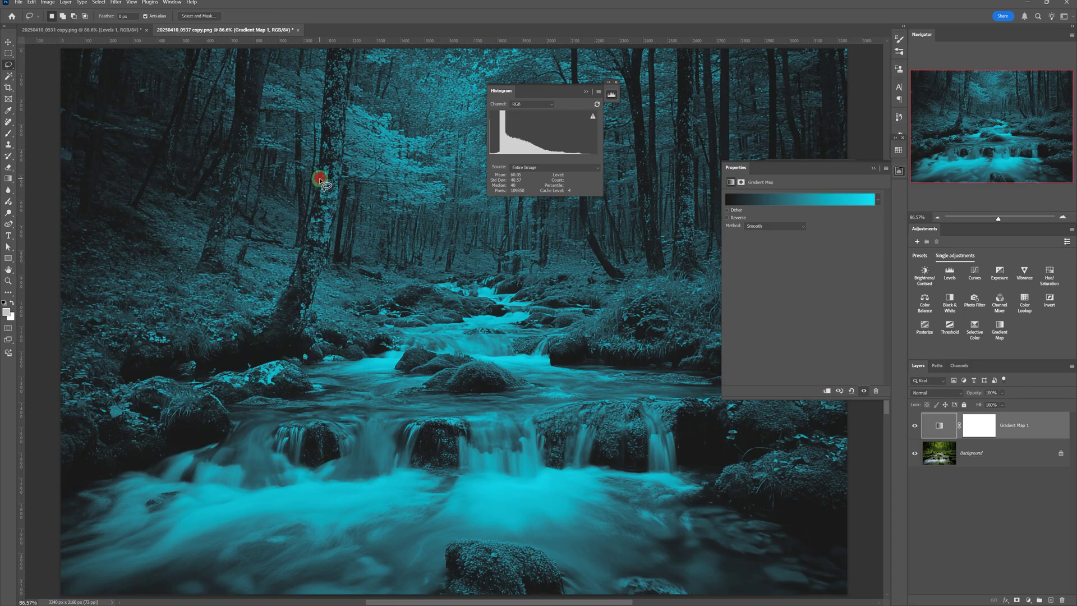
# Step: Add a Levels adjustment with black input 25, midtone 1.12, white input about 243 and output white 251, and collapse its settings
pyautogui.click(949, 276)
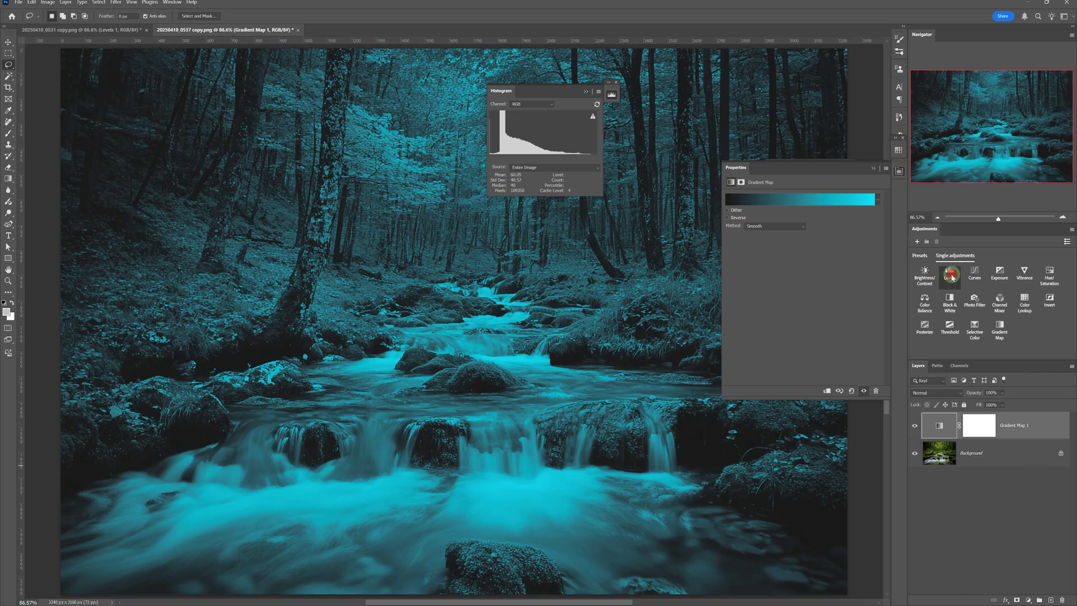
pyautogui.moveTo(755, 260); pyautogui.dragTo(810, 261)
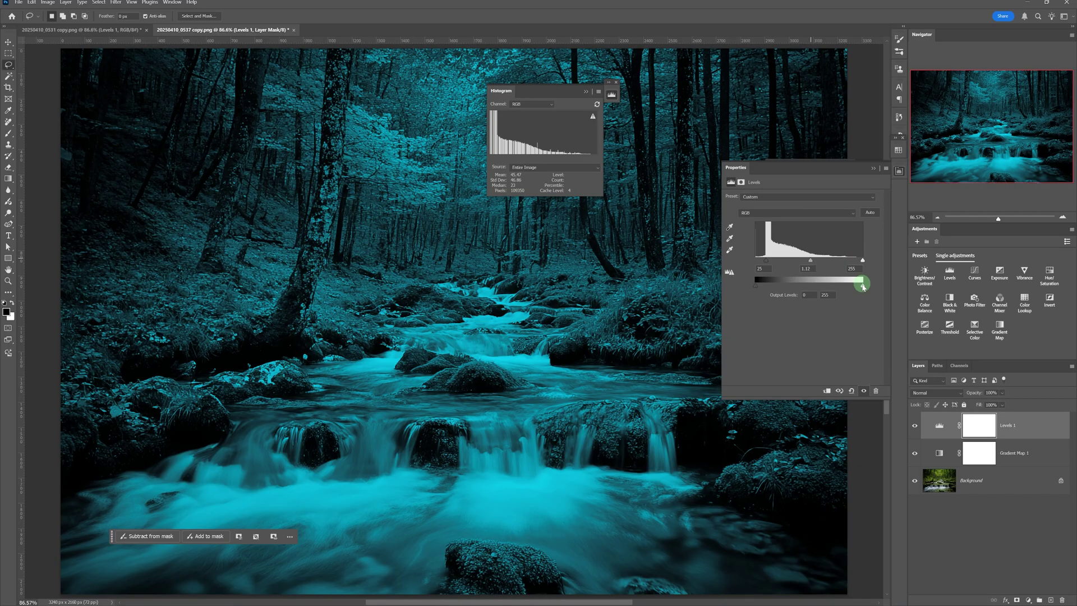
pyautogui.moveTo(863, 286); pyautogui.dragTo(862, 286)
pyautogui.moveTo(862, 261); pyautogui.dragTo(859, 261)
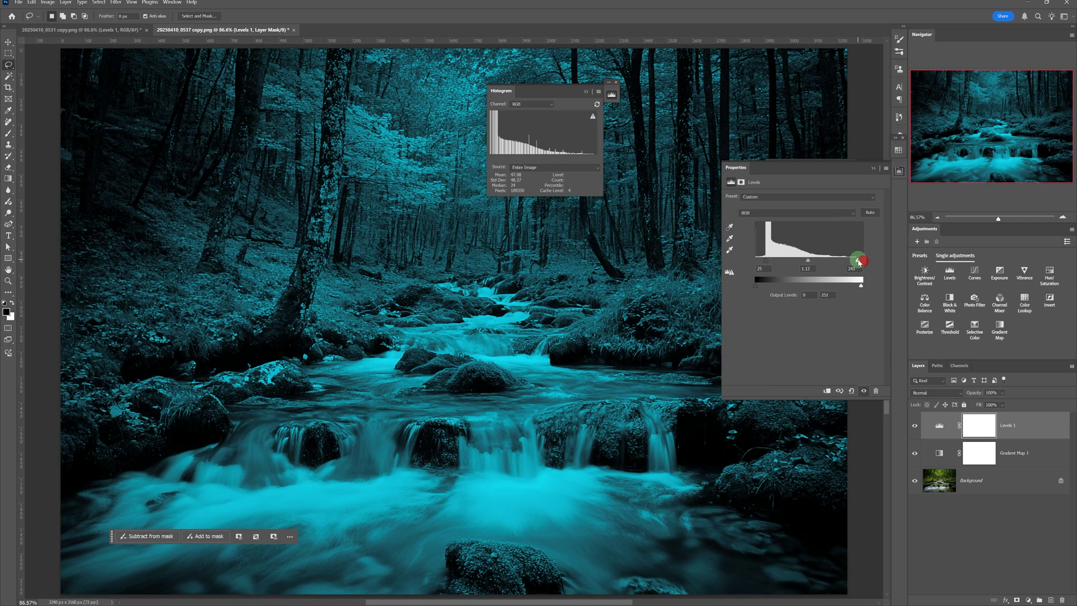
pyautogui.click(874, 170)
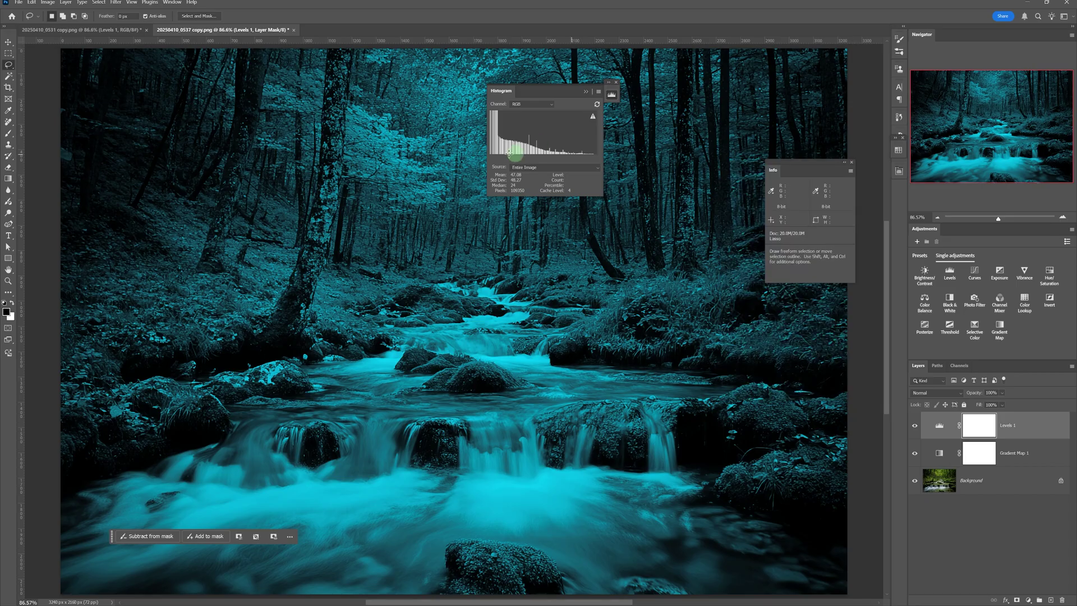